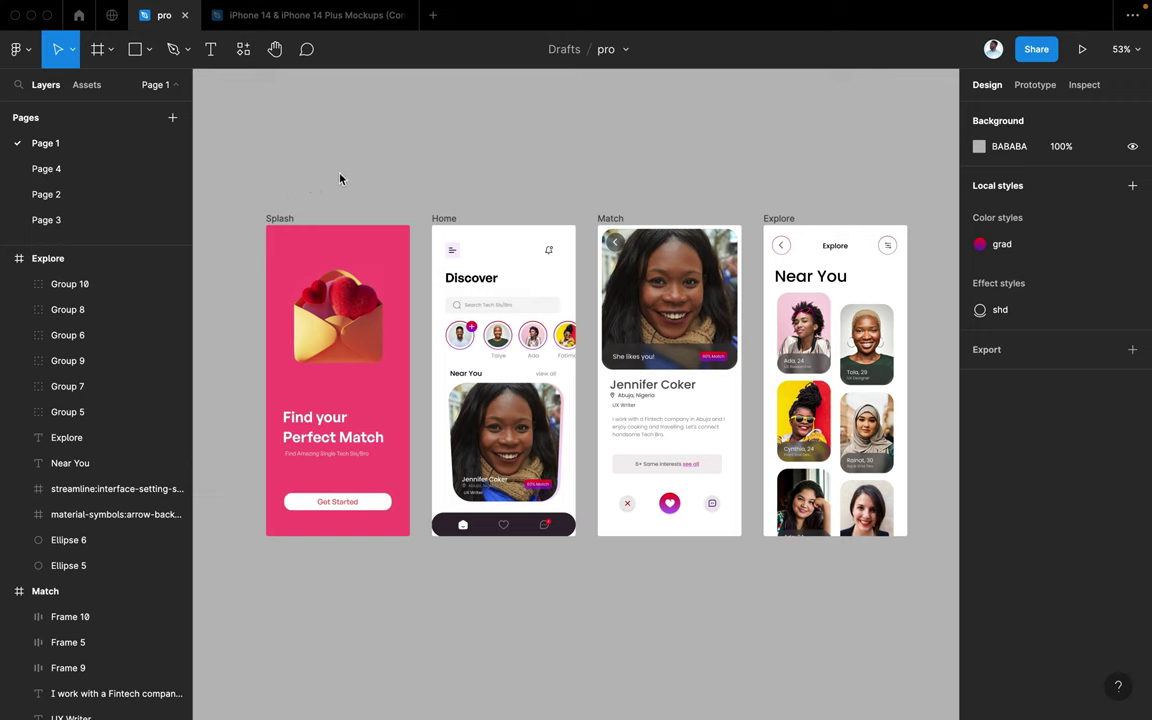
# Step: Search the community plugins for 'mockup', browse the results, and close the plugin browser
pyautogui.moveTo(350, 8)
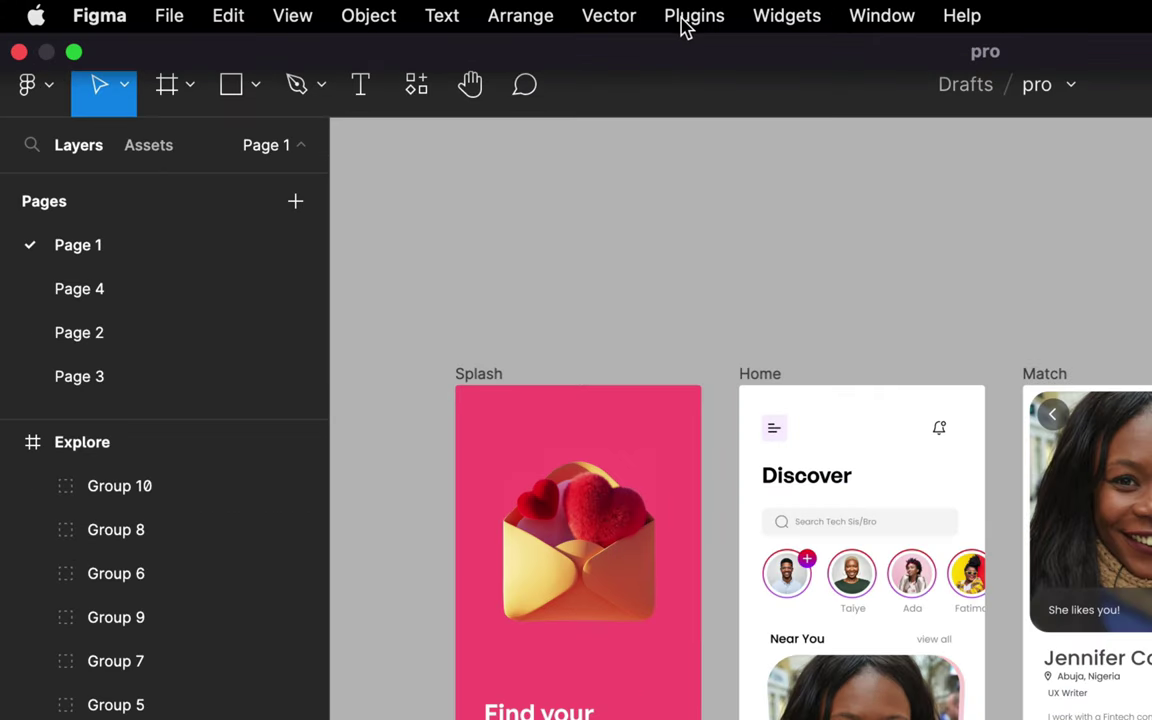
pyautogui.click(685, 16)
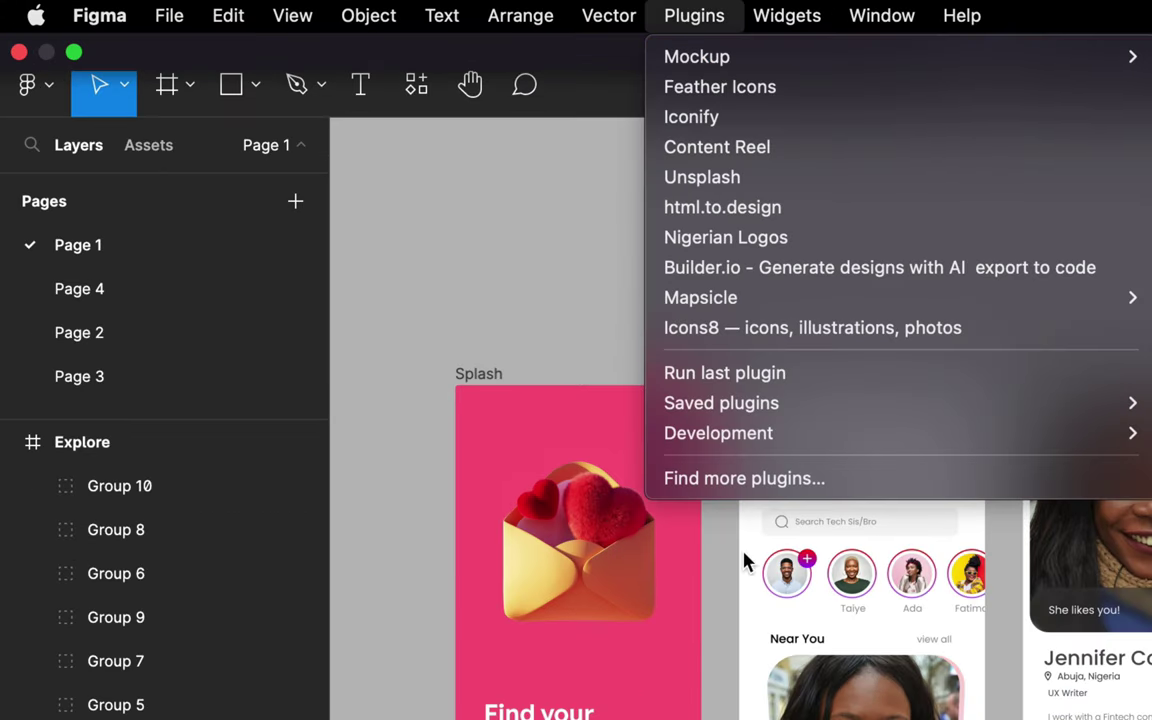
pyautogui.click(741, 488)
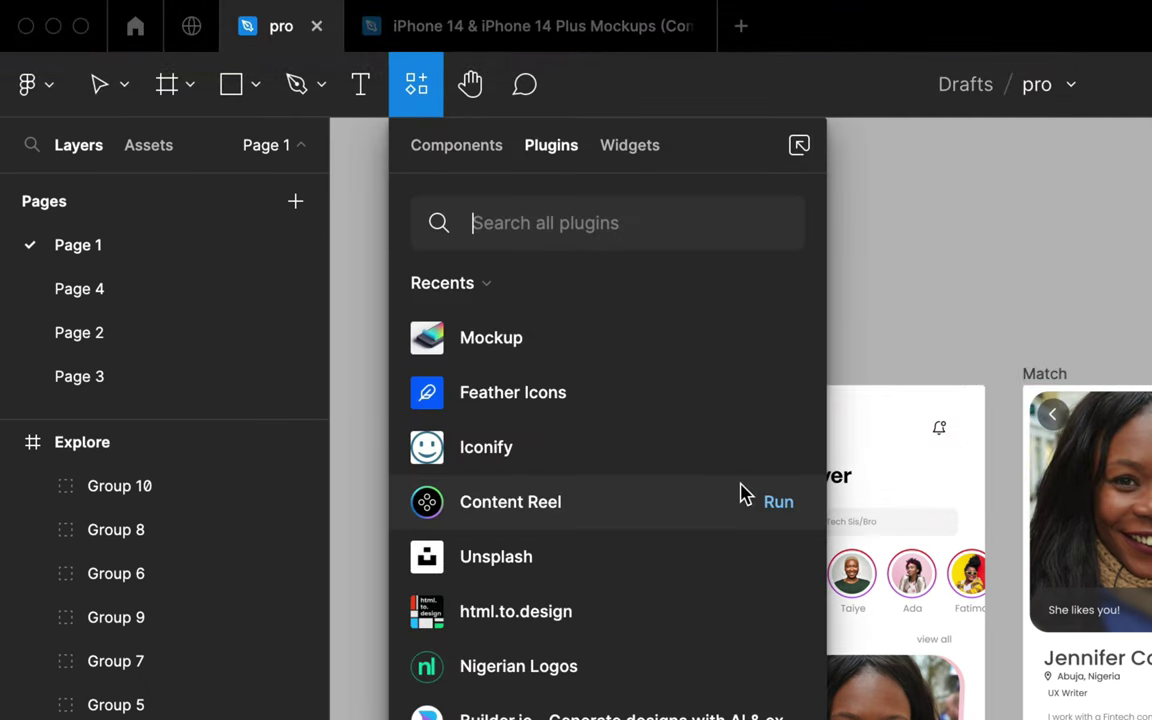
pyautogui.write('m')
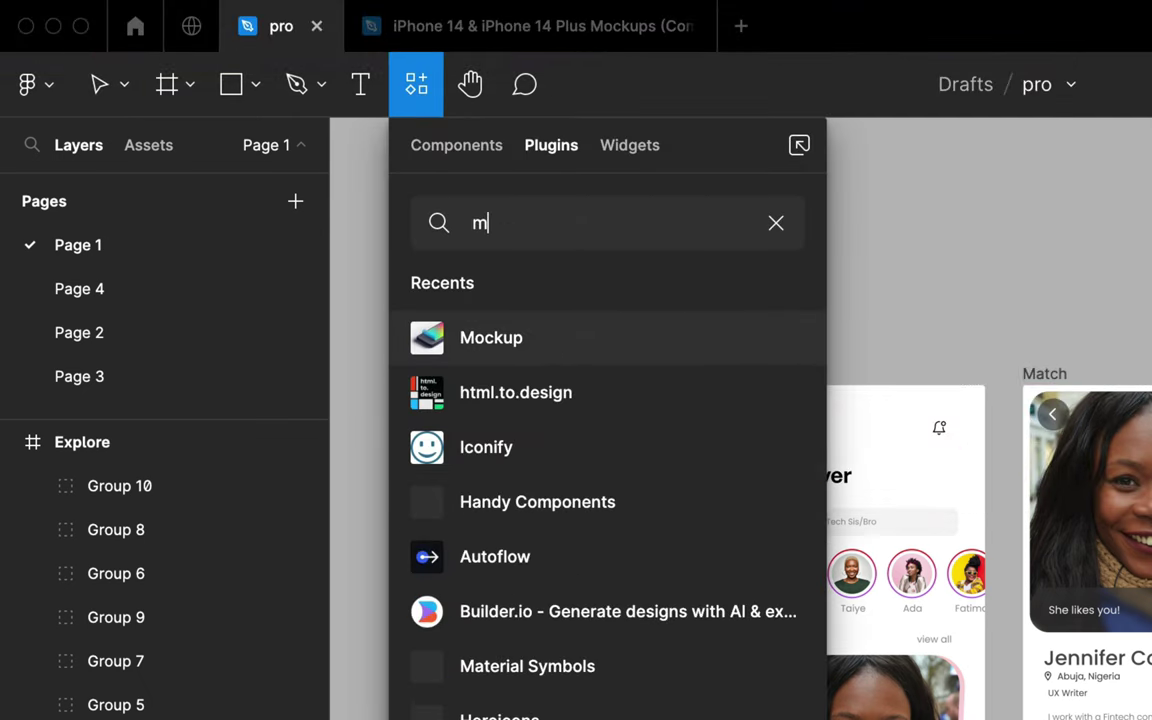
pyautogui.write('ockup')
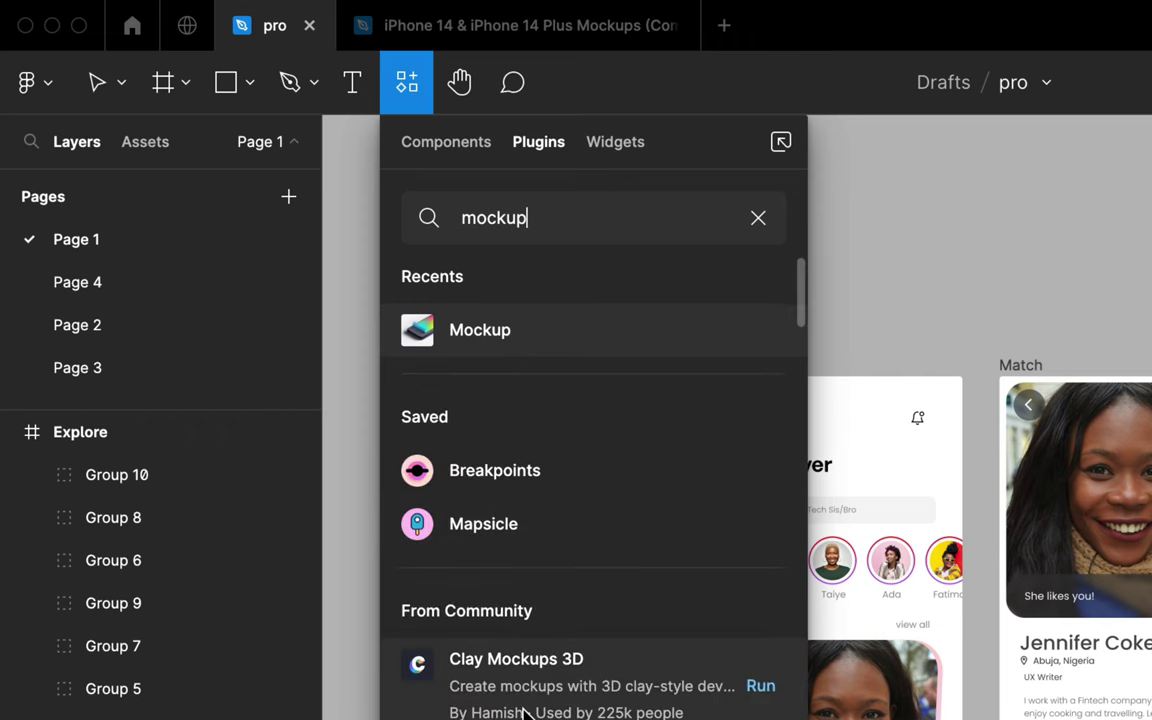
pyautogui.scroll(-2, 525, 712)
pyautogui.scroll(-2, 524, 711)
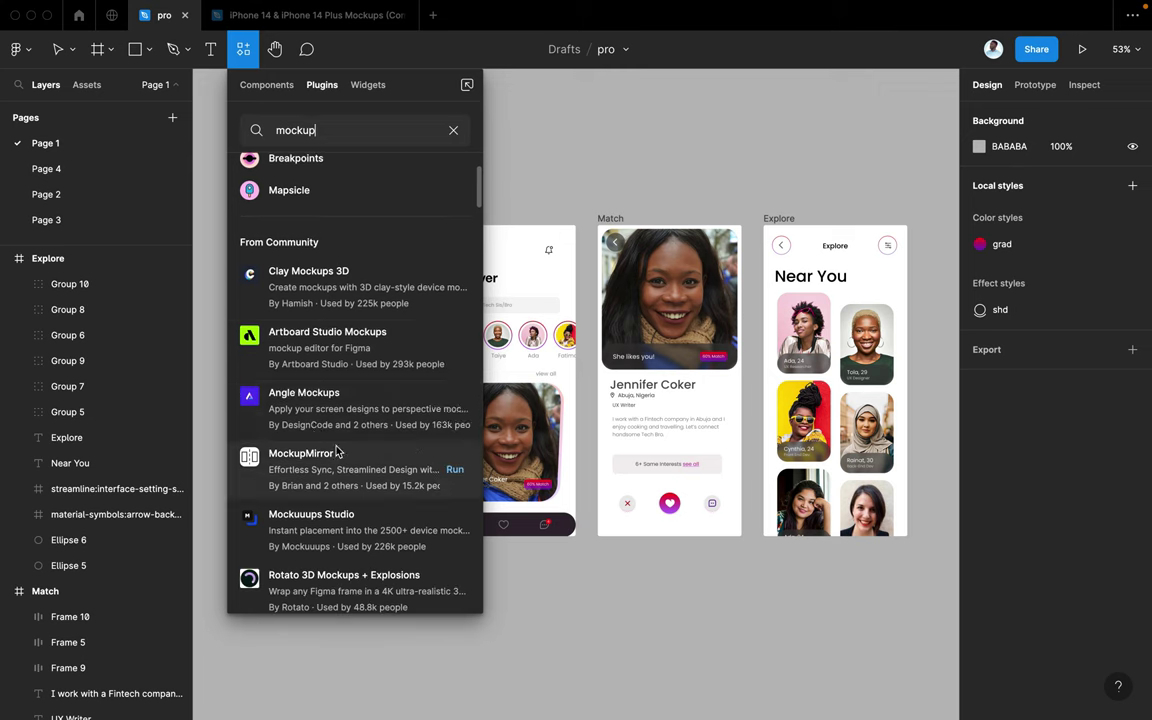
pyautogui.scroll(-5, 378, 471)
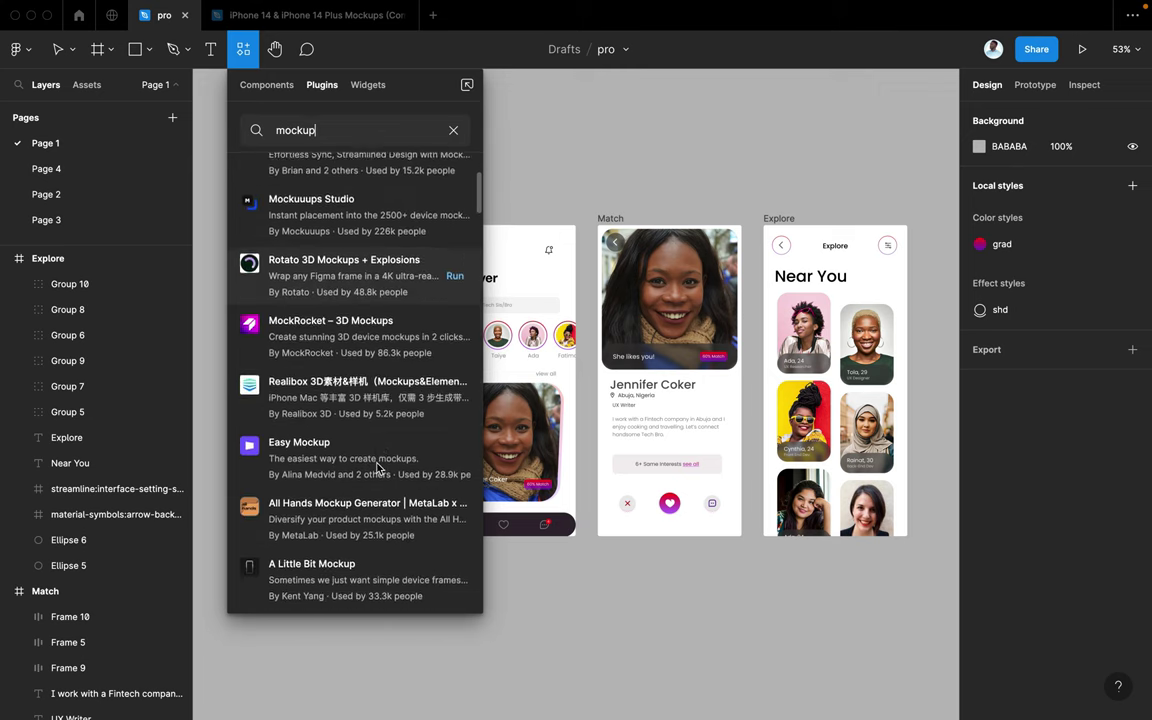
pyautogui.click(555, 176)
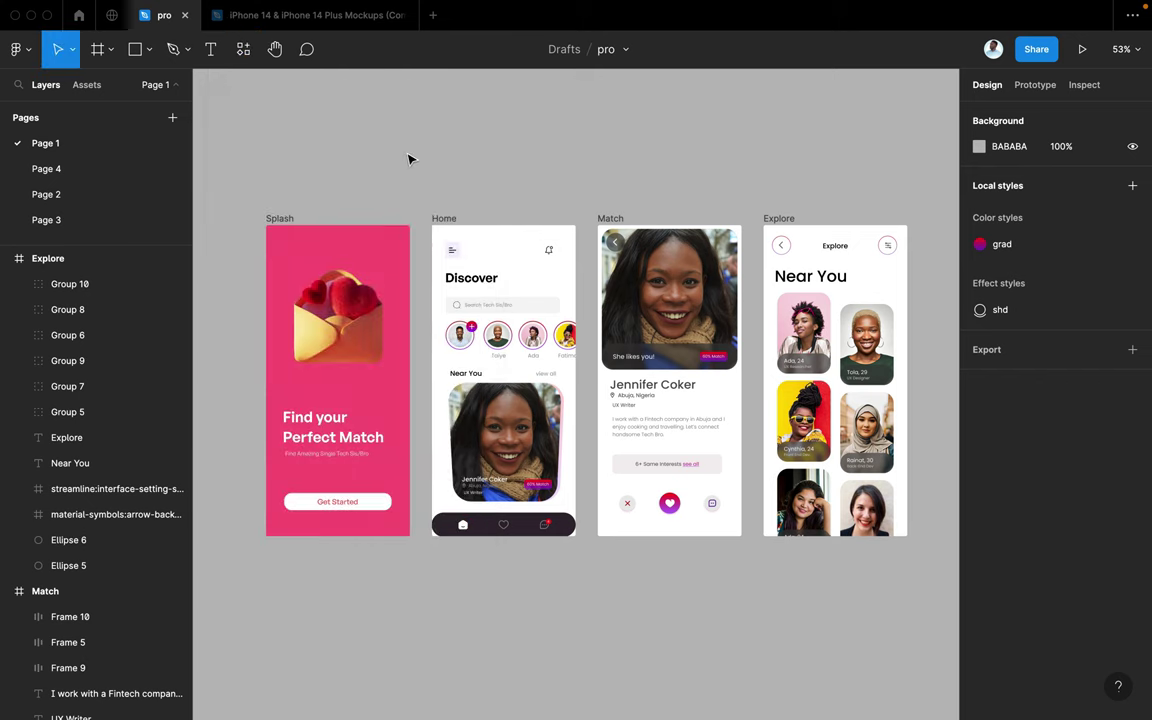
# Step: Run Mockup > Mockup Library and pick Nothing Phone 1 from Recently used
pyautogui.moveTo(414, 3)
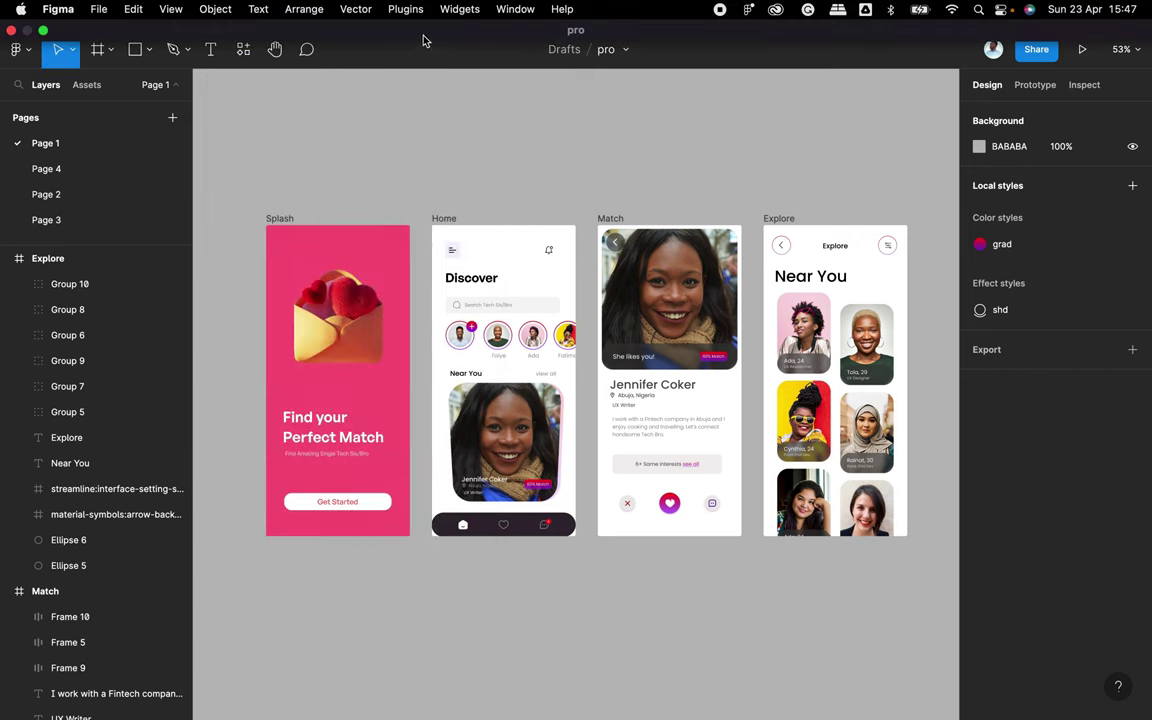
pyautogui.click(404, 10)
pyautogui.moveTo(405, 31)
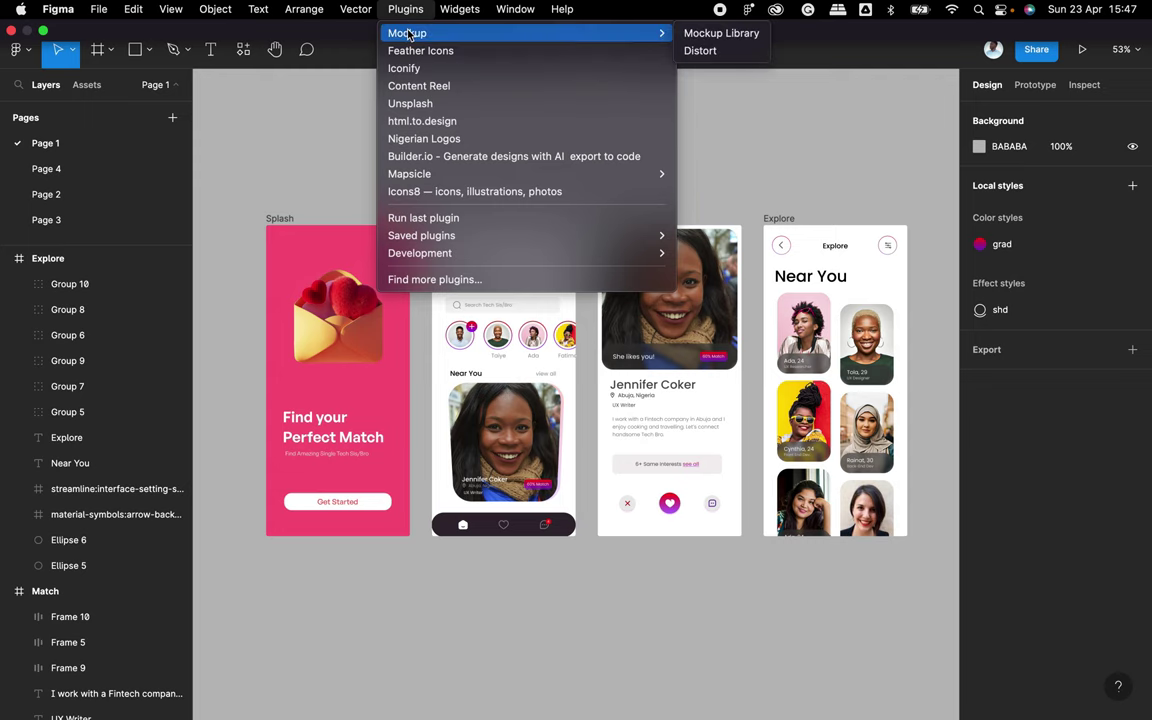
pyautogui.click(707, 33)
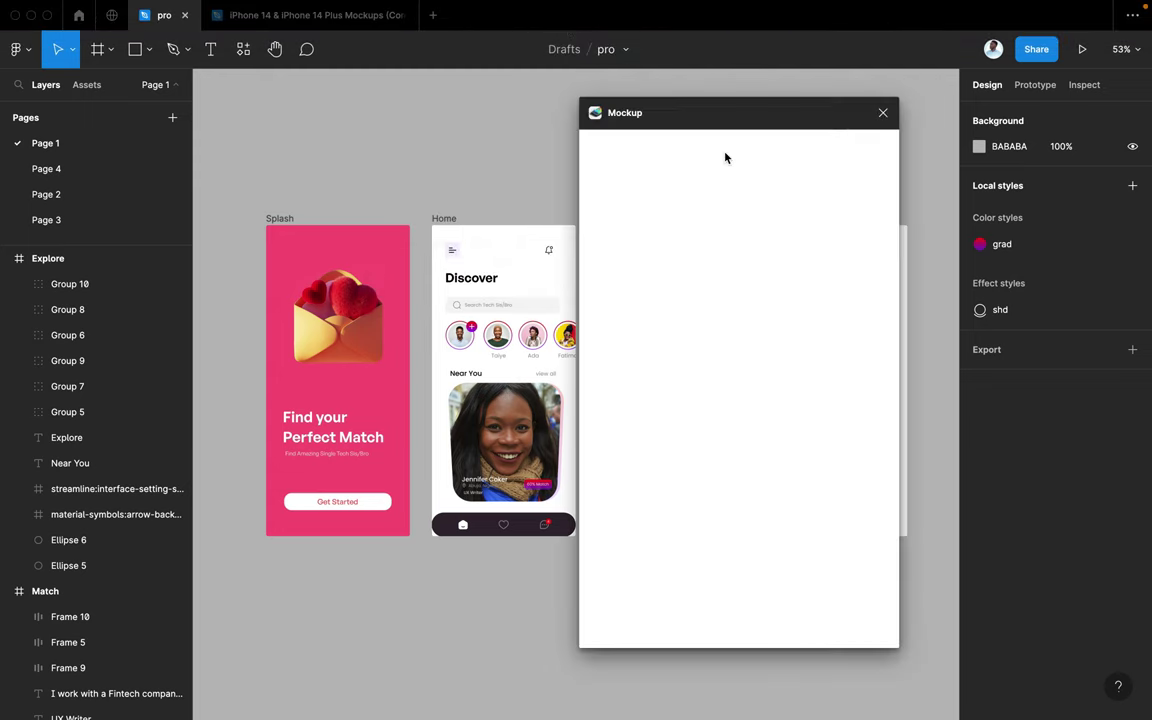
pyautogui.hscroll(3, 509, 216)
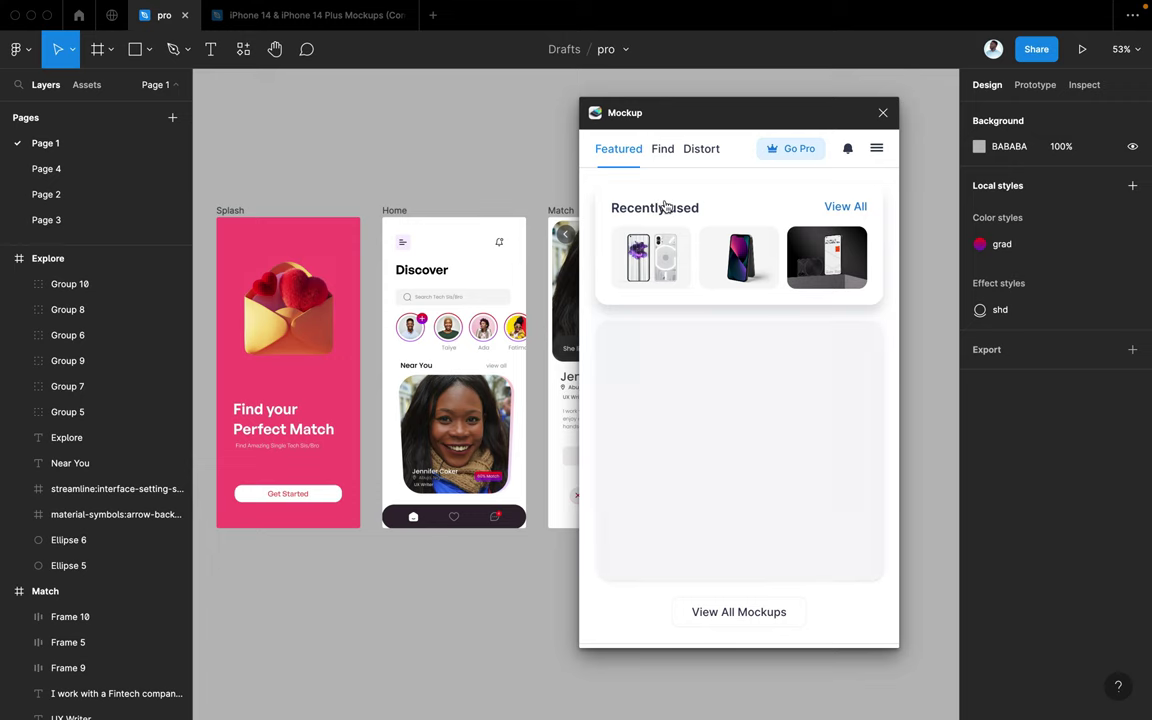
pyautogui.click(661, 270)
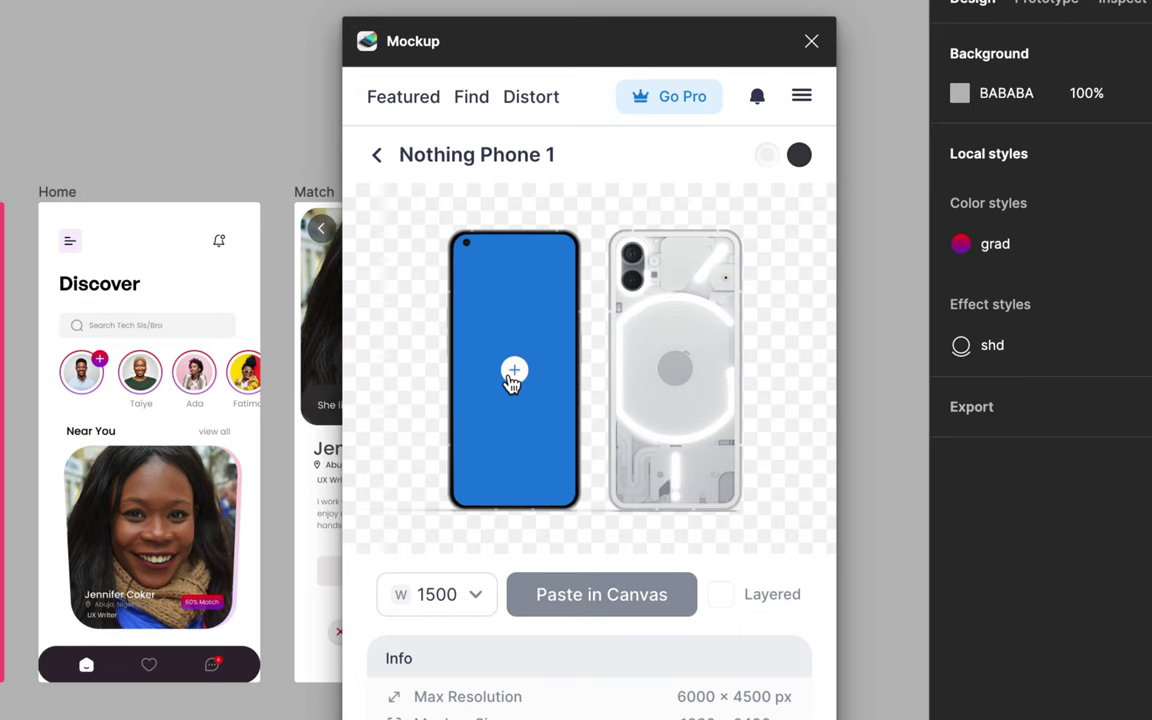
# Step: Fill the Nothing Phone 1 front view with the Home frame and confirm the crop
pyautogui.click(513, 376)
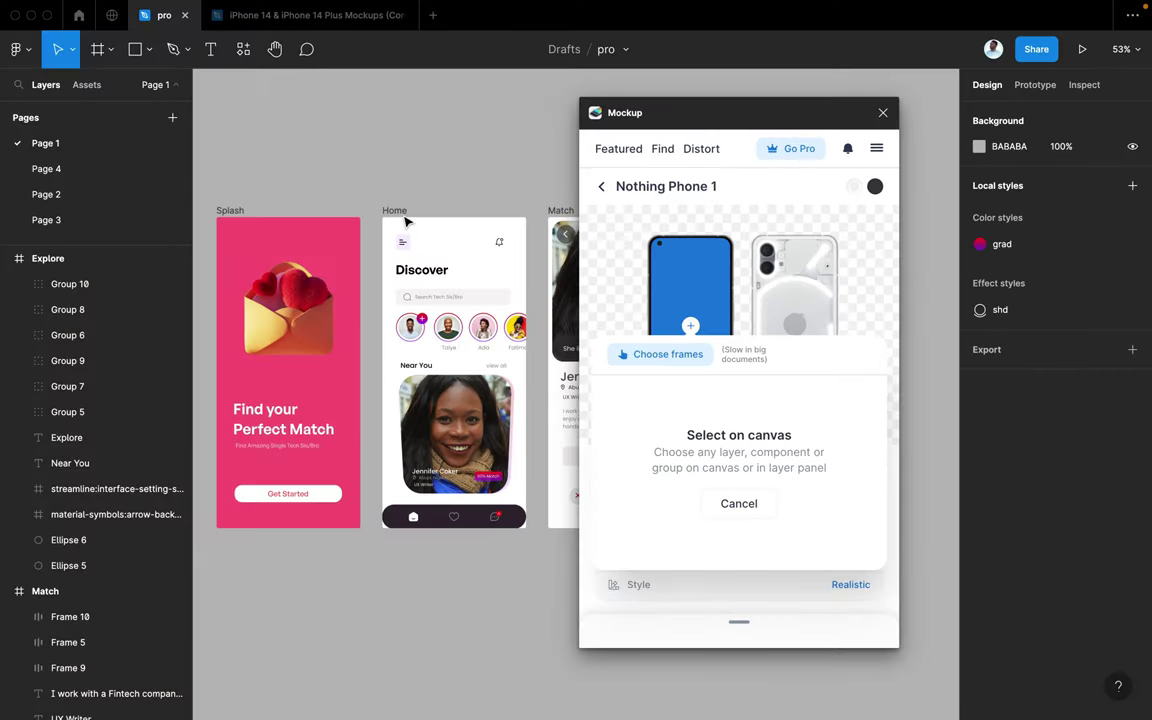
pyautogui.click(400, 213)
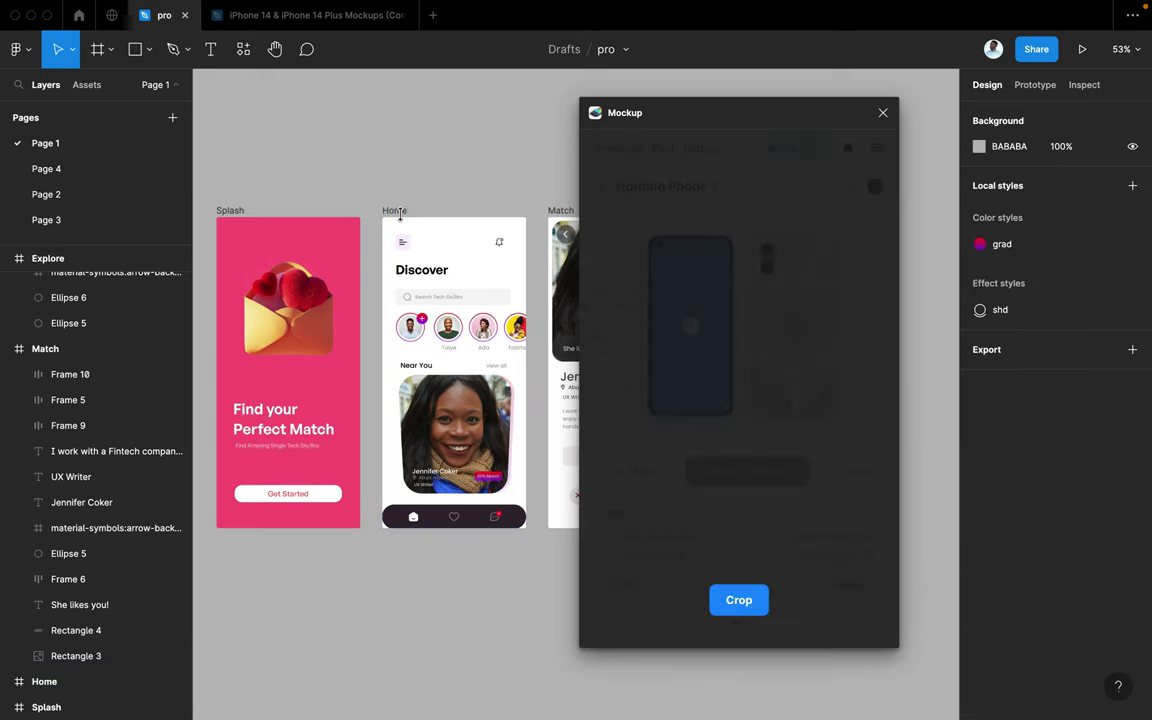
pyautogui.click(739, 602)
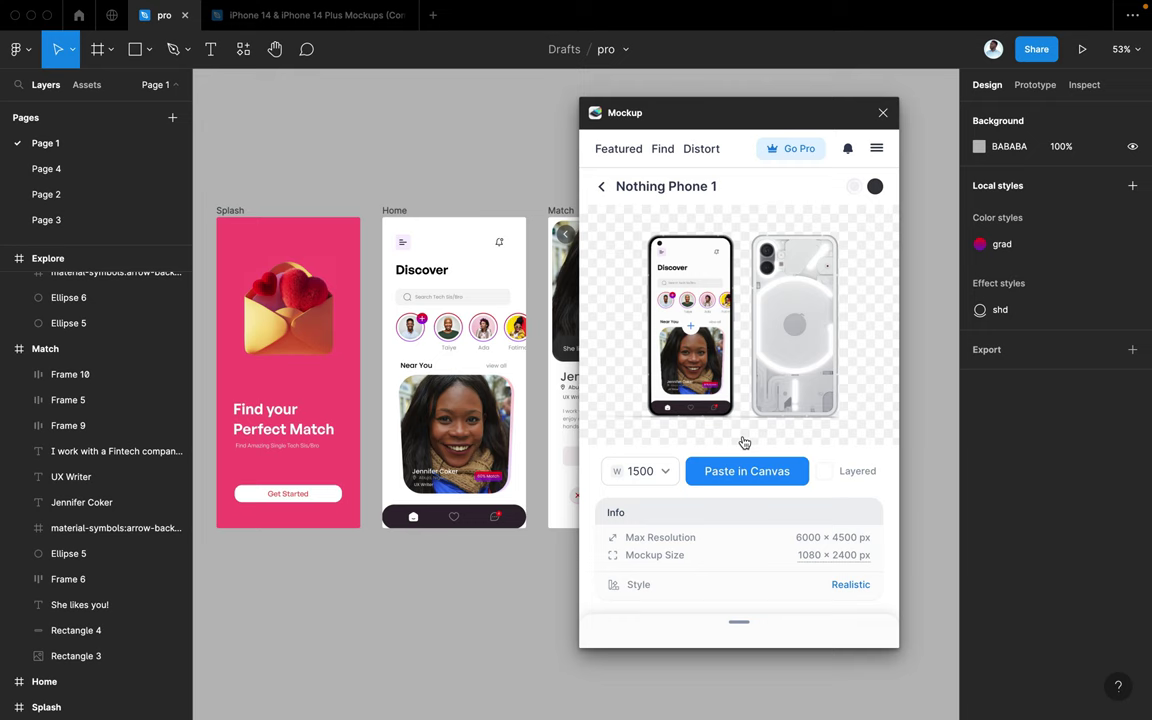
# Step: Paste the Home-screen phone mockup onto the canvas, close the plugin, and move it into place
pyautogui.click(737, 475)
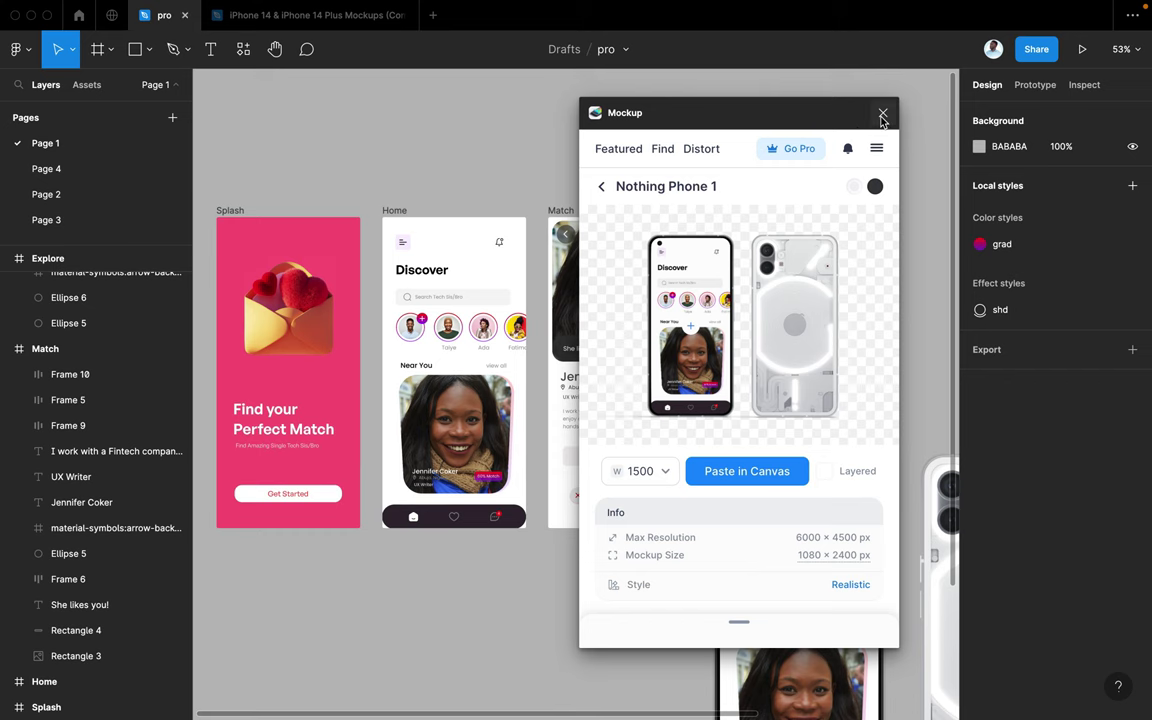
pyautogui.press('Escape')
pyautogui.hscroll(4, 790, 550)
pyautogui.scroll(-2, 790, 550)
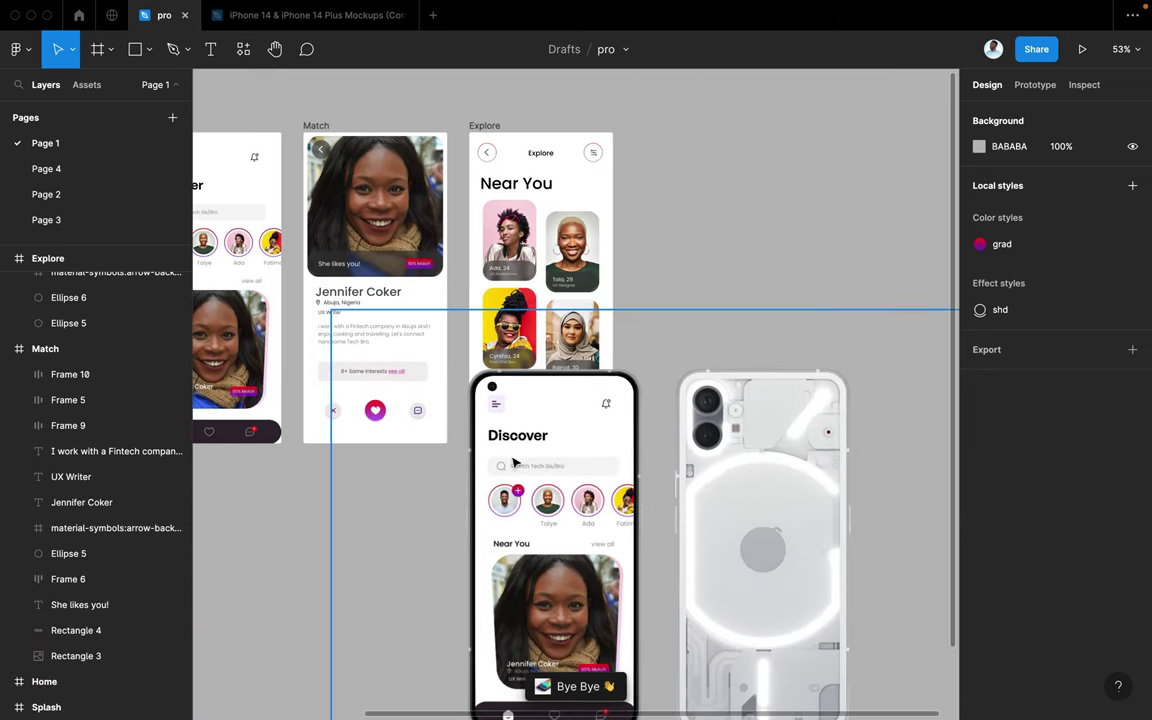
pyautogui.click(600, 455)
pyautogui.moveTo(725, 368); pyautogui.dragTo(805, 245)
pyautogui.hscroll(5, 805, 245)
pyautogui.scroll(2, 805, 245)
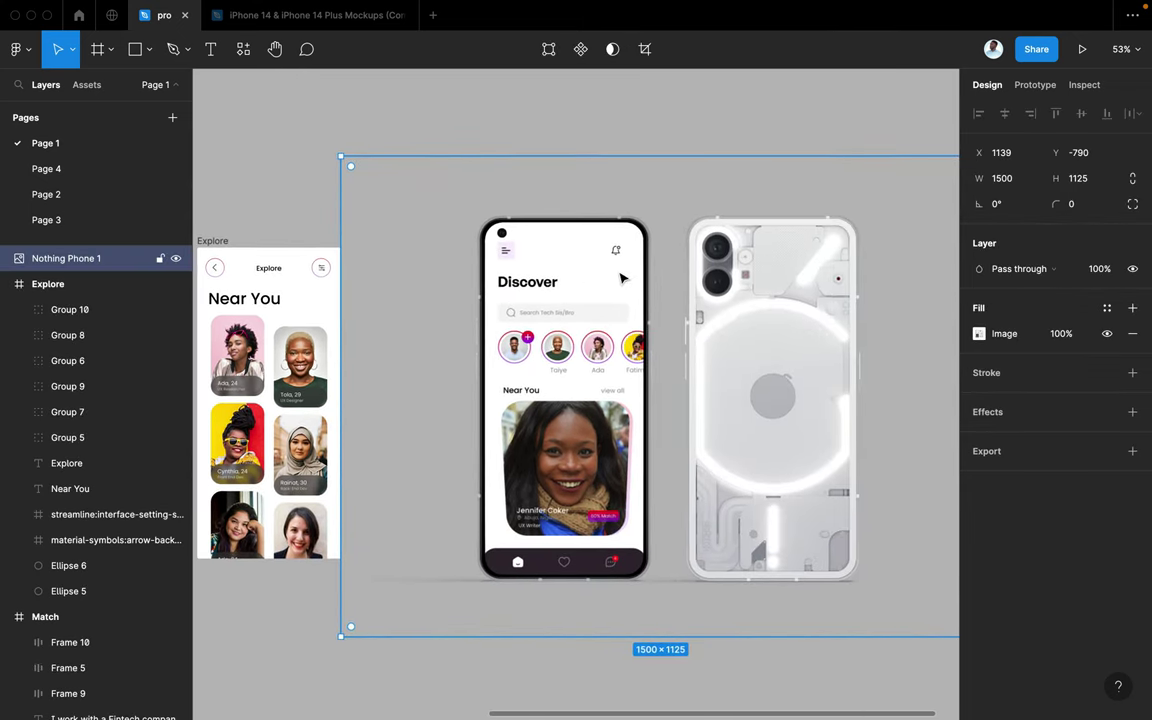
pyautogui.scroll(-3, 601, 297)
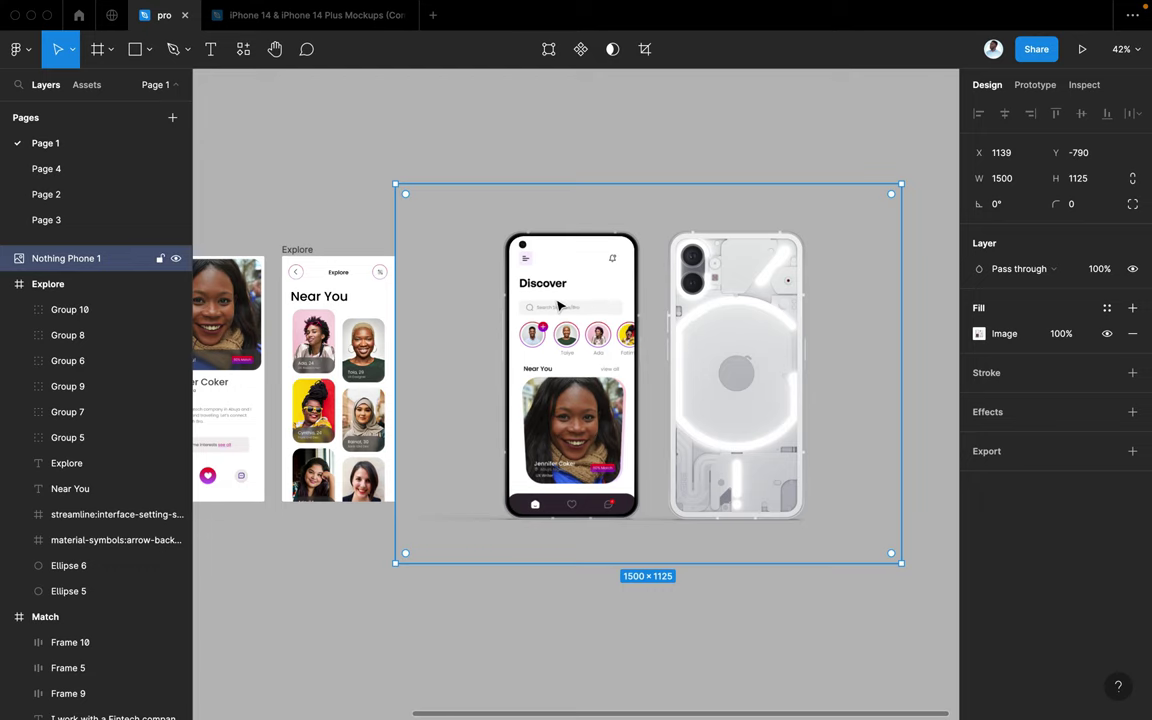
pyautogui.click(587, 305)
pyautogui.moveTo(587, 305); pyautogui.dragTo(618, 330)
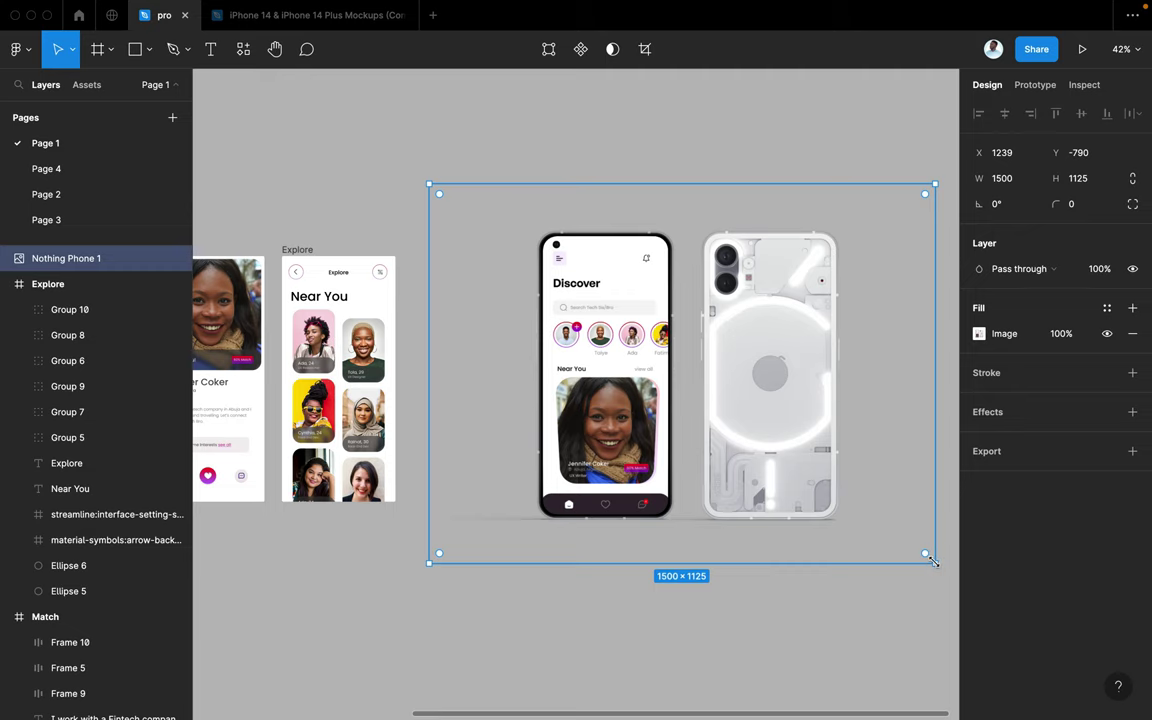
# Step: Trim the mockup frame's left side to 1373 wide and position it at X 1579, Y -22
pyautogui.hscroll(-3, 763, 466)
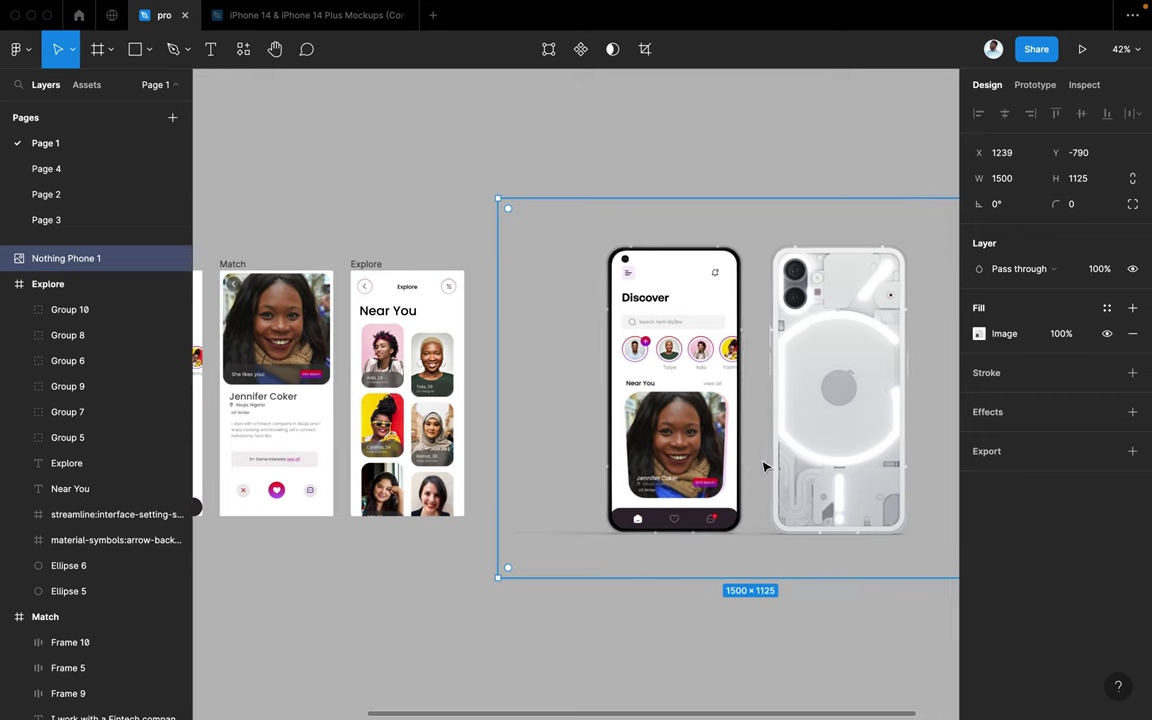
pyautogui.hscroll(-1, 763, 466)
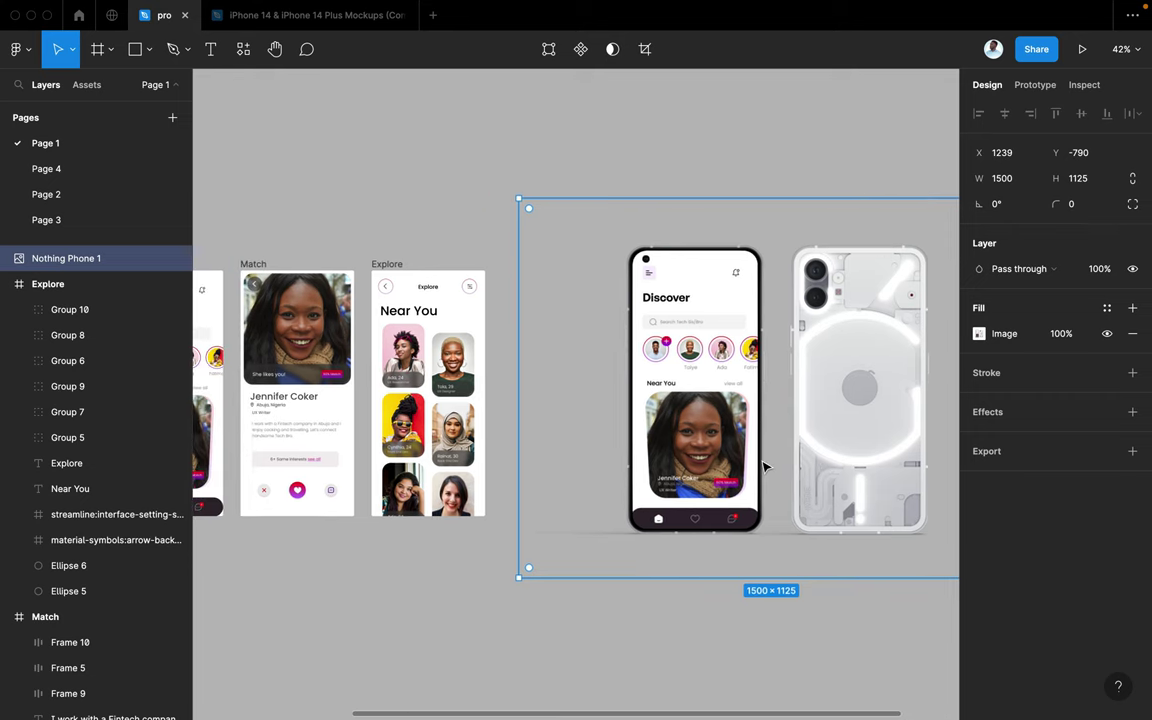
pyautogui.hscroll(-2, 763, 466)
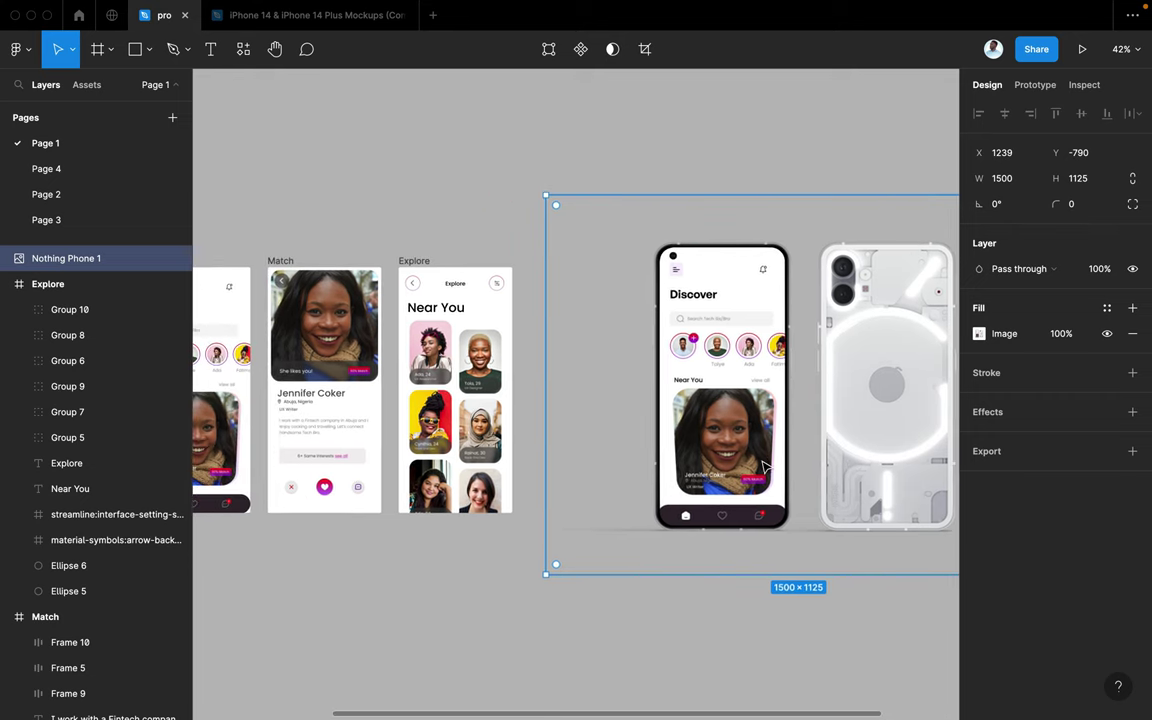
pyautogui.hscroll(-2, 763, 466)
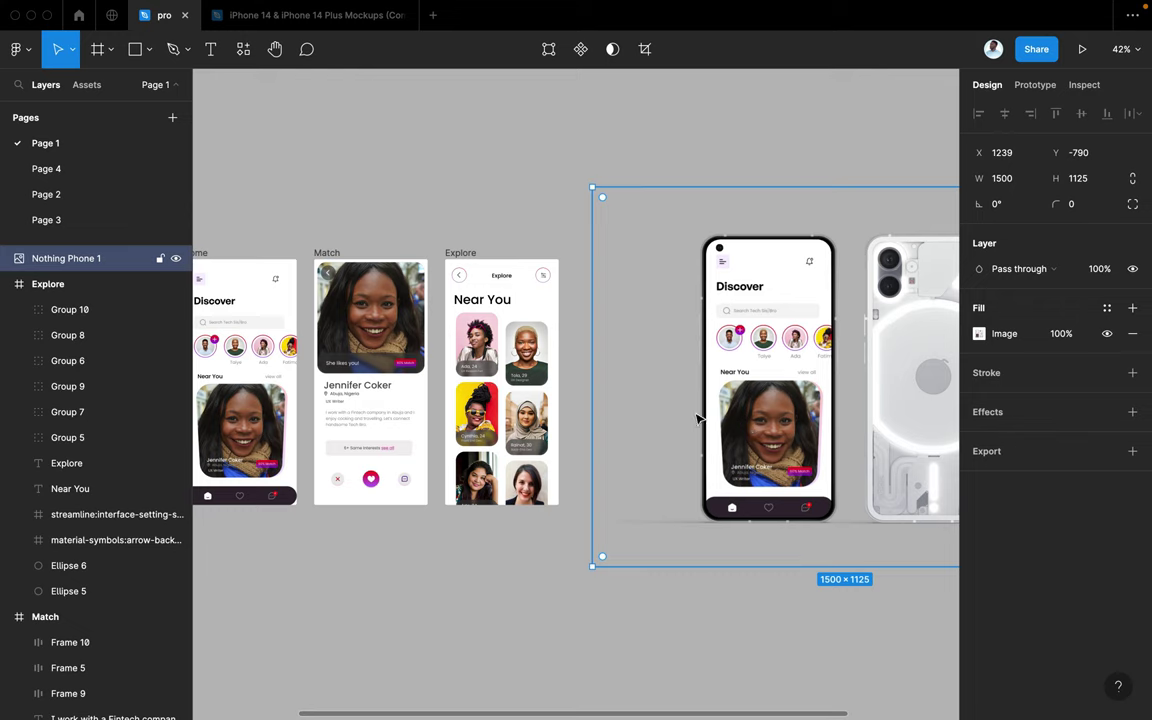
pyautogui.moveTo(593, 383); pyautogui.dragTo(636, 383)
pyautogui.moveTo(770, 370); pyautogui.dragTo(843, 629)
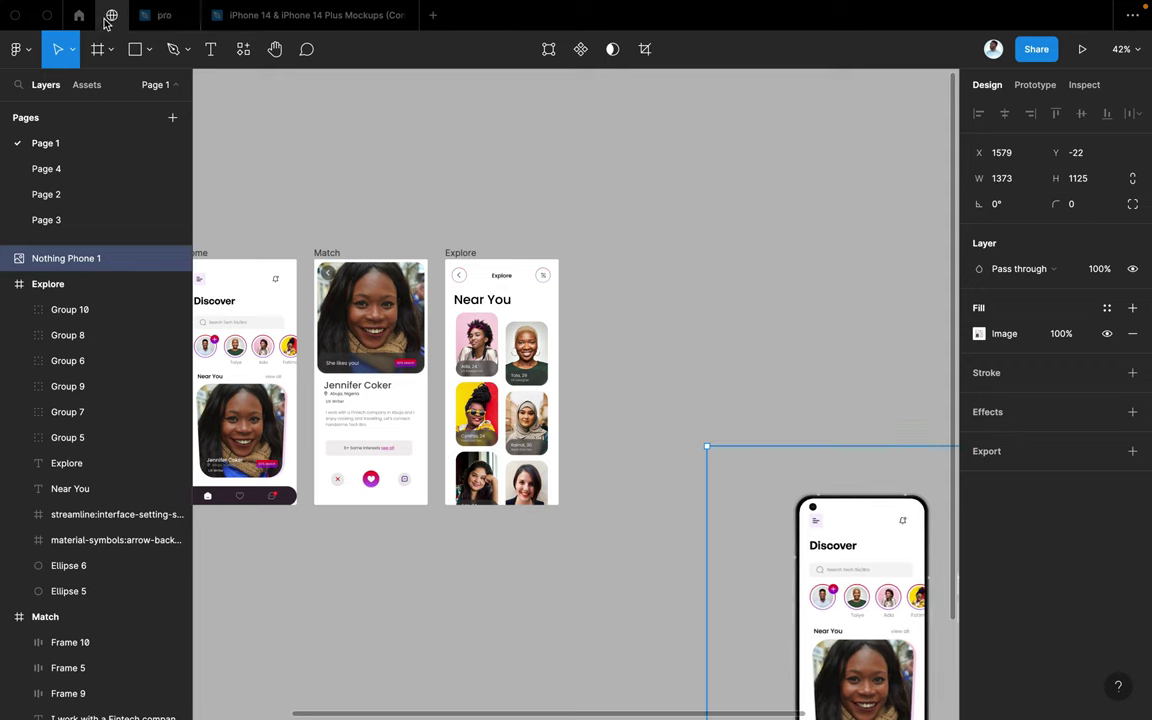
pyautogui.click(110, 16)
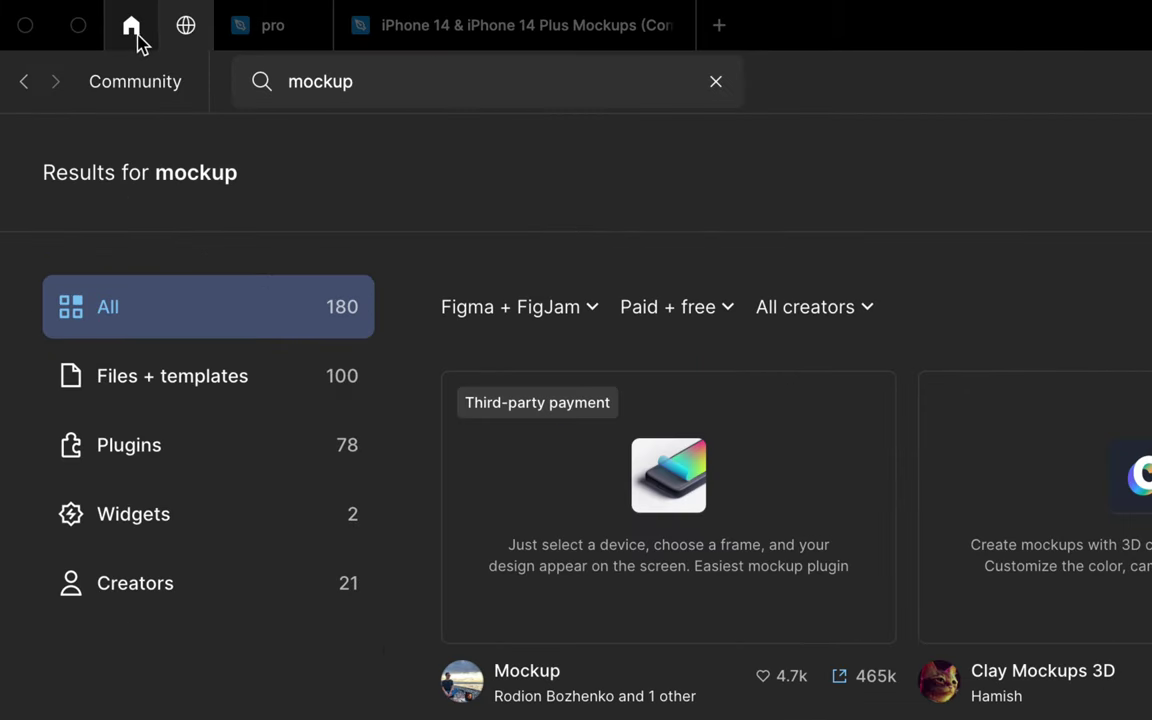
pyautogui.click(80, 17)
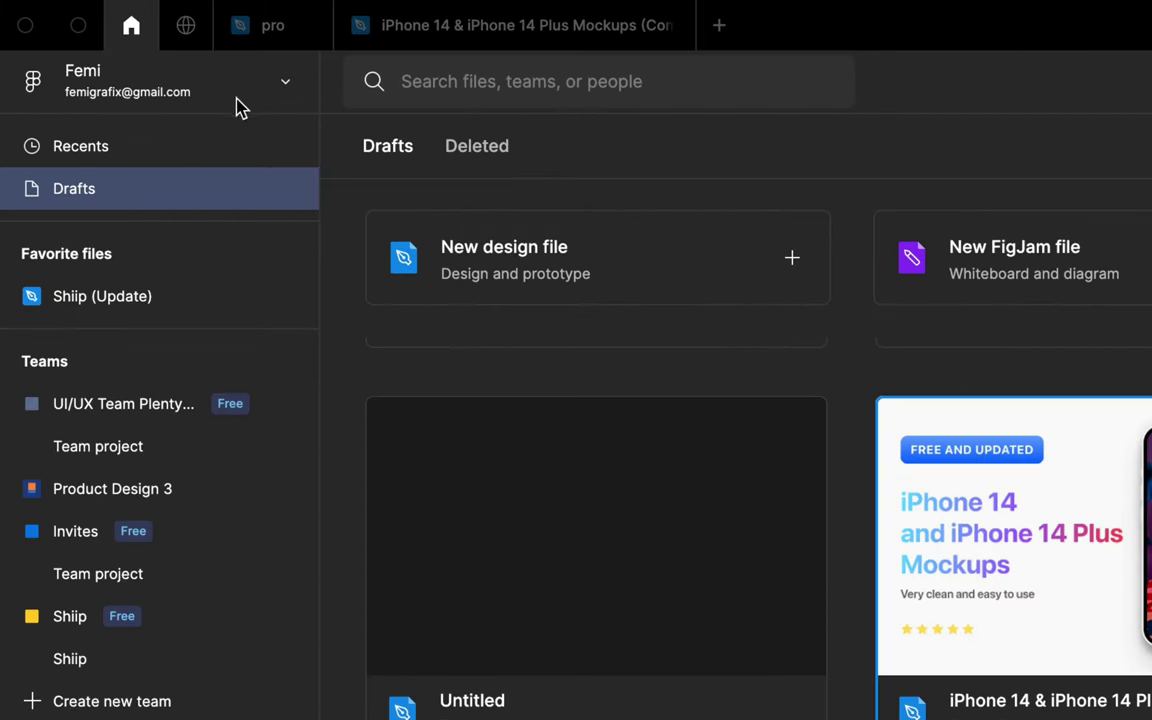
pyautogui.click(285, 90)
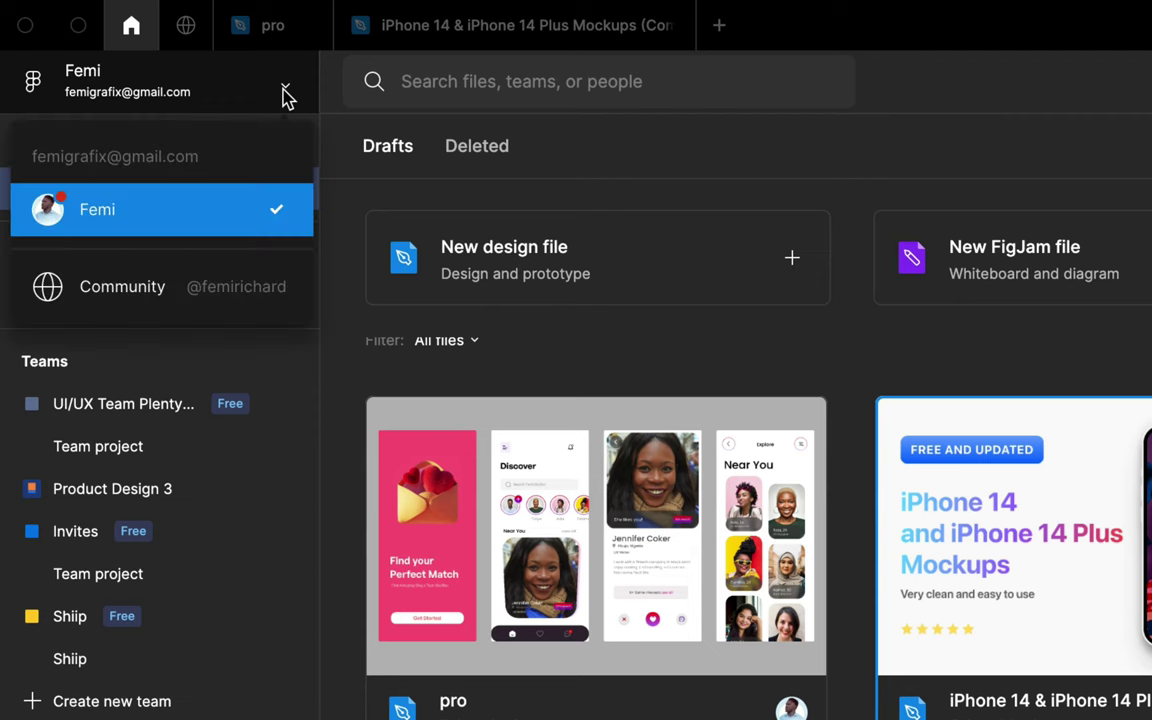
pyautogui.click(138, 290)
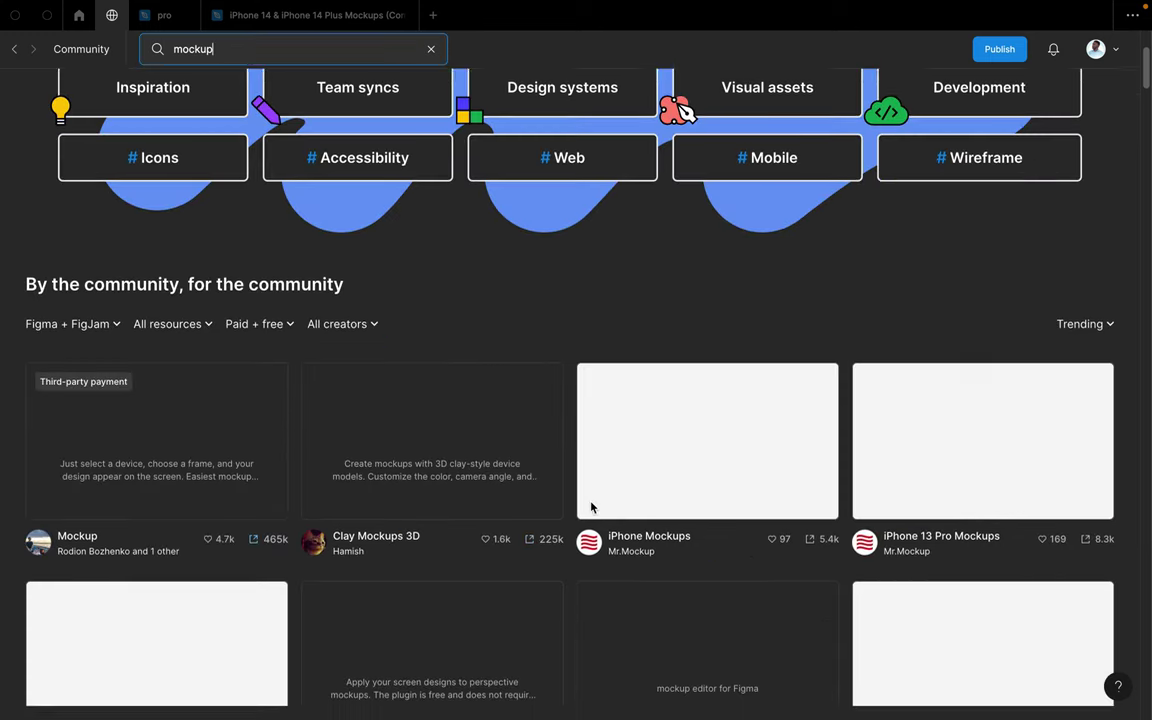
pyautogui.scroll(-10, 590, 507)
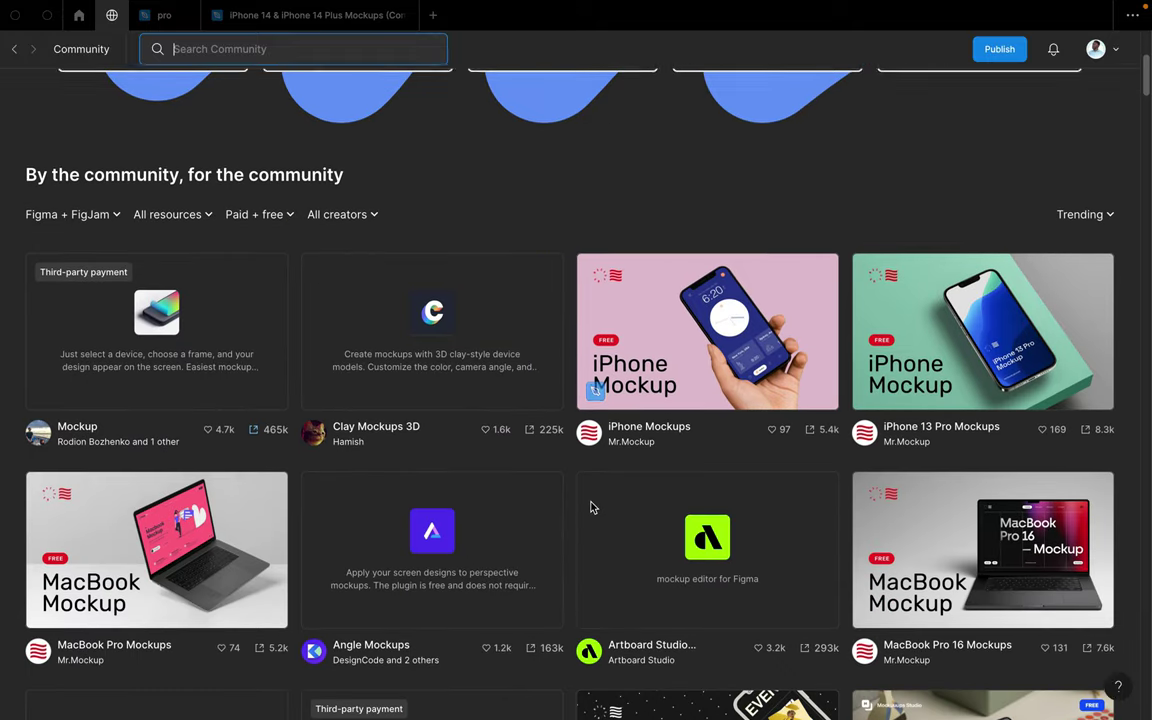
pyautogui.scroll(-5, 591, 507)
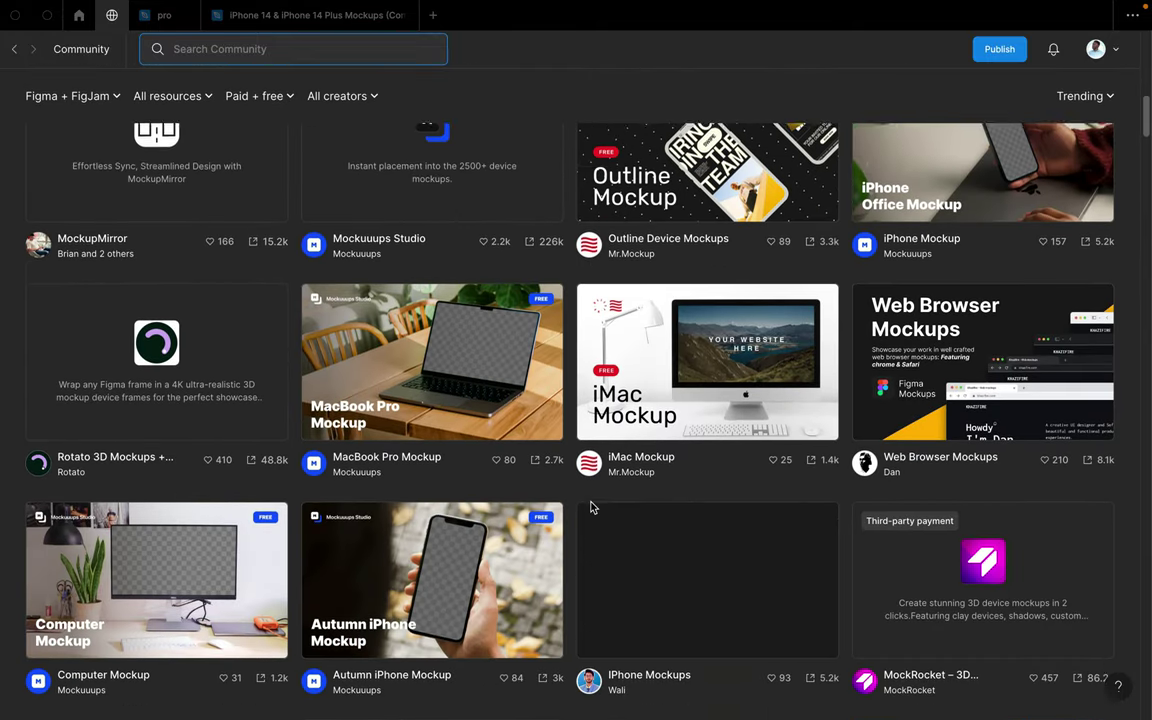
pyautogui.scroll(-3, 591, 508)
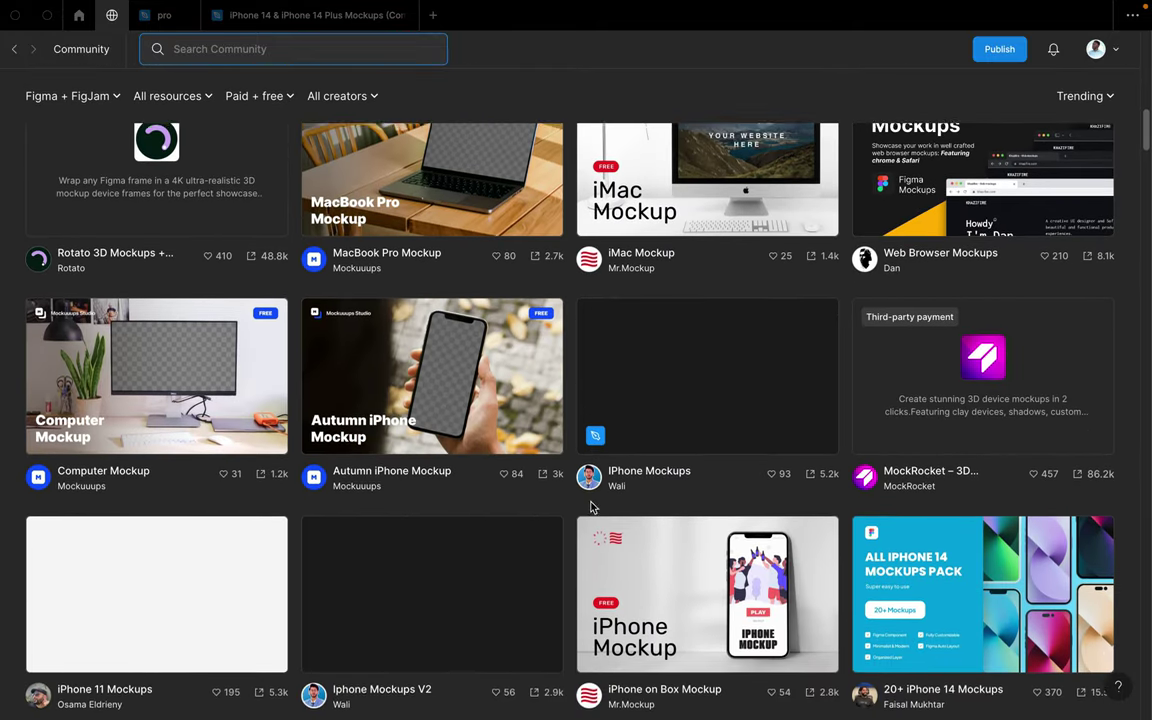
# Step: Open Page 7 of the iPhone 14 mockups file, then return to the pro file's four screens
pyautogui.click(293, 22)
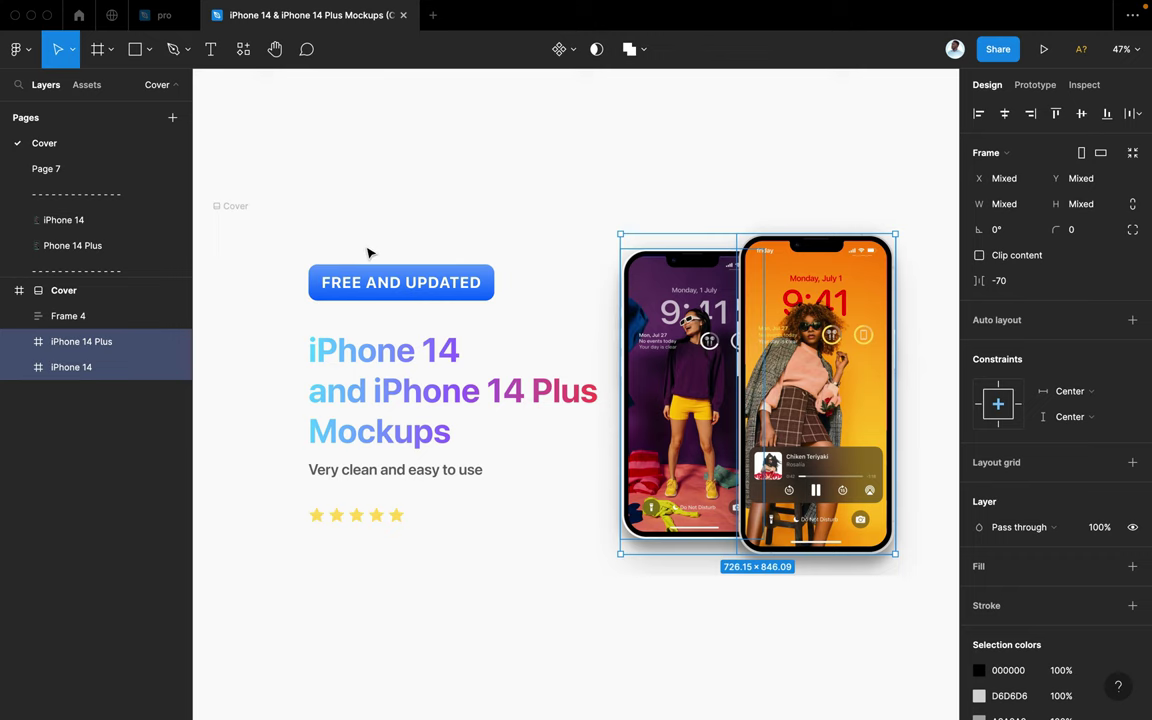
pyautogui.click(76, 175)
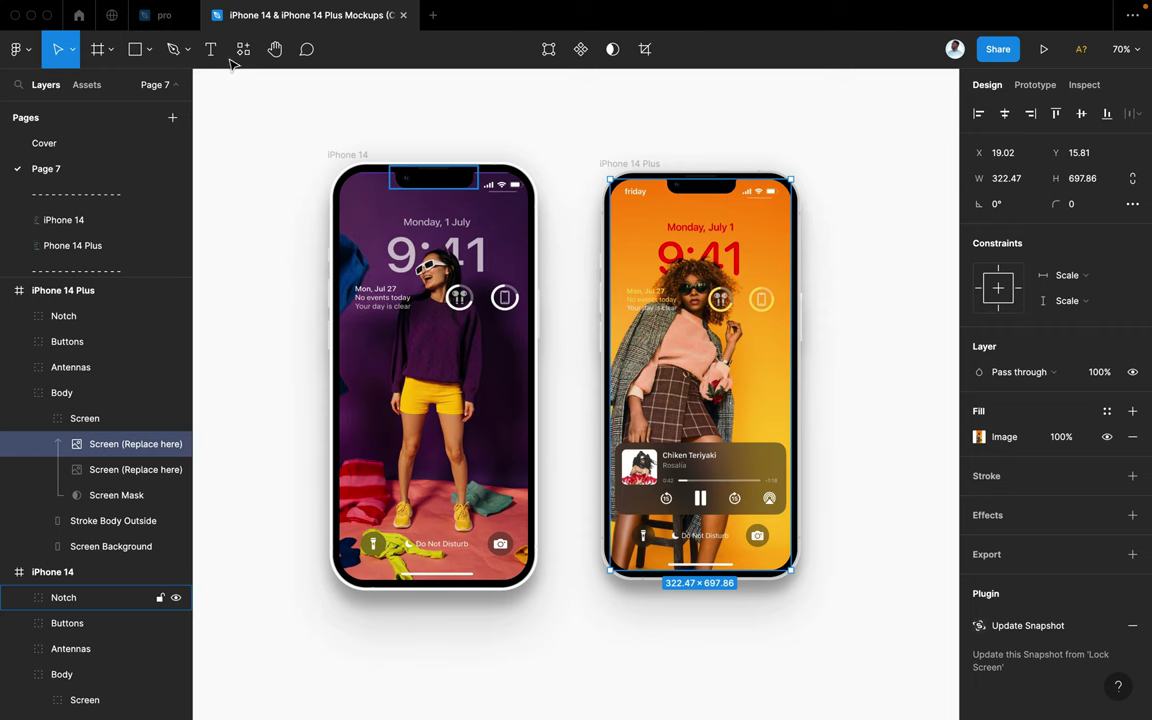
pyautogui.click(155, 20)
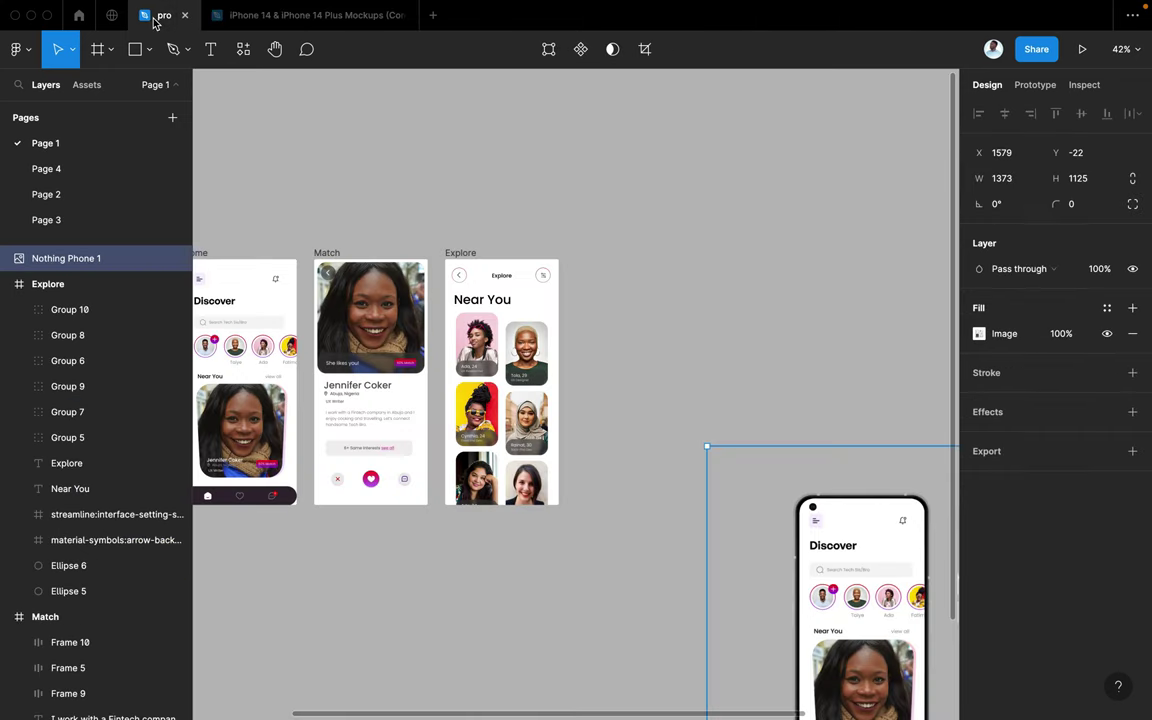
pyautogui.hscroll(-6, 450, 209)
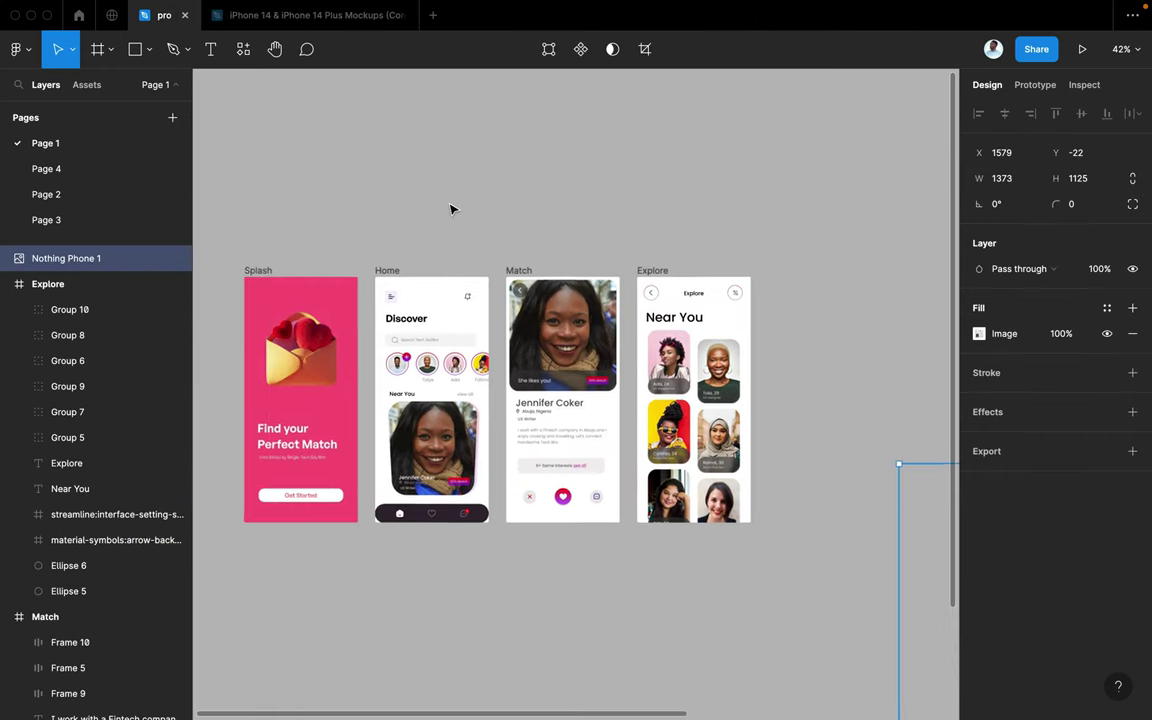
pyautogui.hscroll(-4, 298, 255)
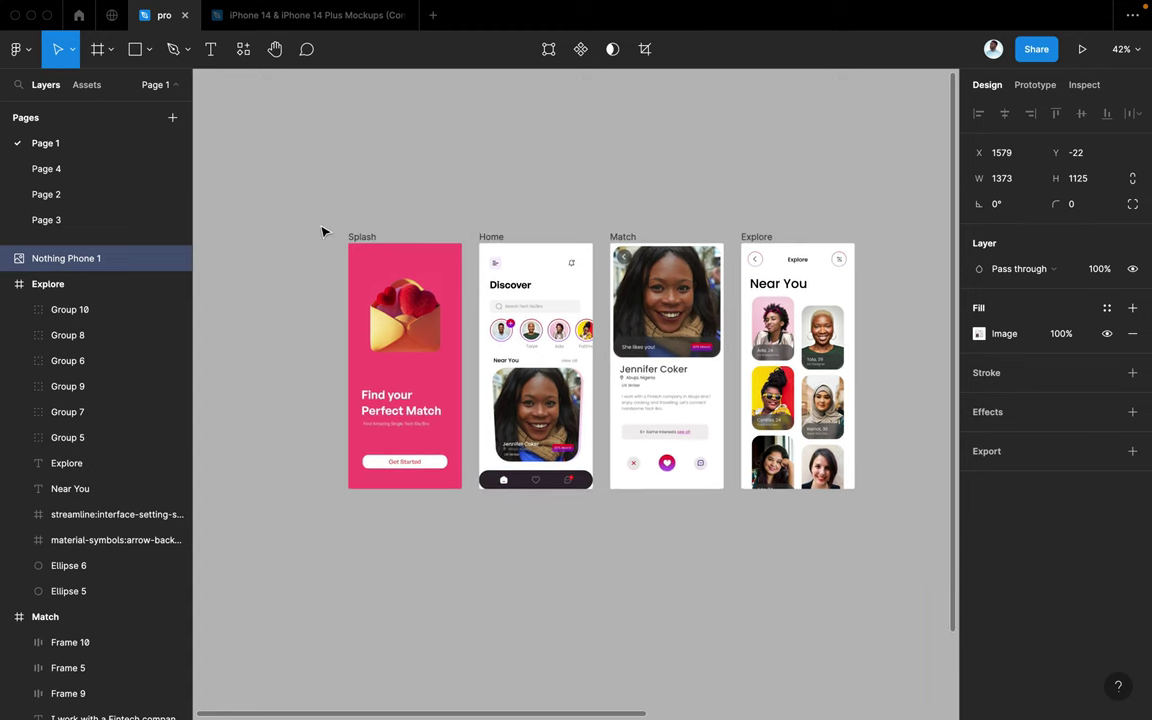
pyautogui.click(314, 221)
# Step: Select the Splash, Home, Match and Explore frames and set their export to 3x PNG
pyautogui.moveTo(305, 210); pyautogui.dragTo(882, 527)
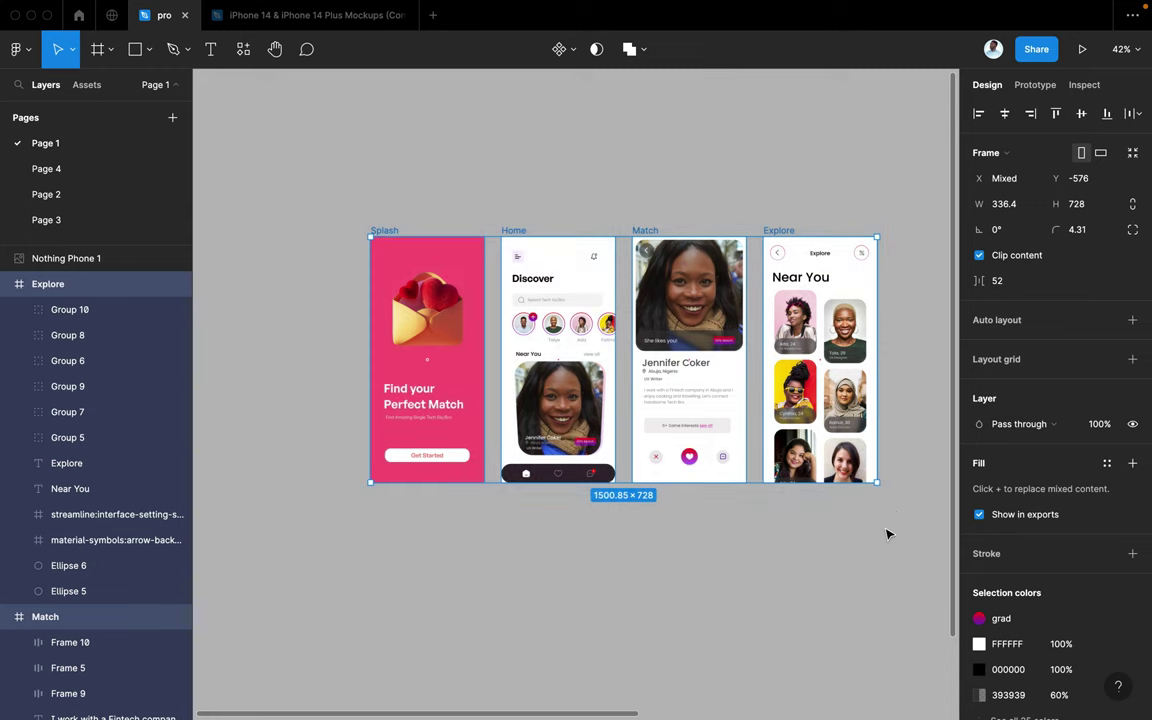
pyautogui.scroll(-2, 1073, 552)
pyautogui.scroll(-4, 1073, 552)
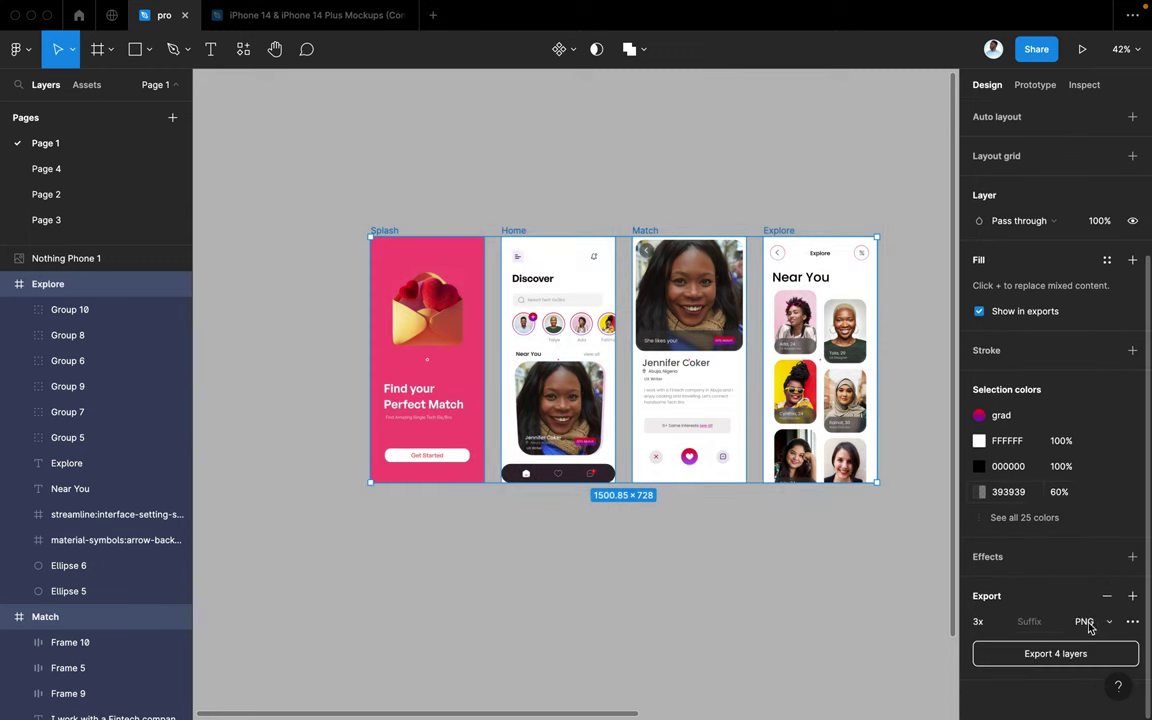
pyautogui.click(1004, 628)
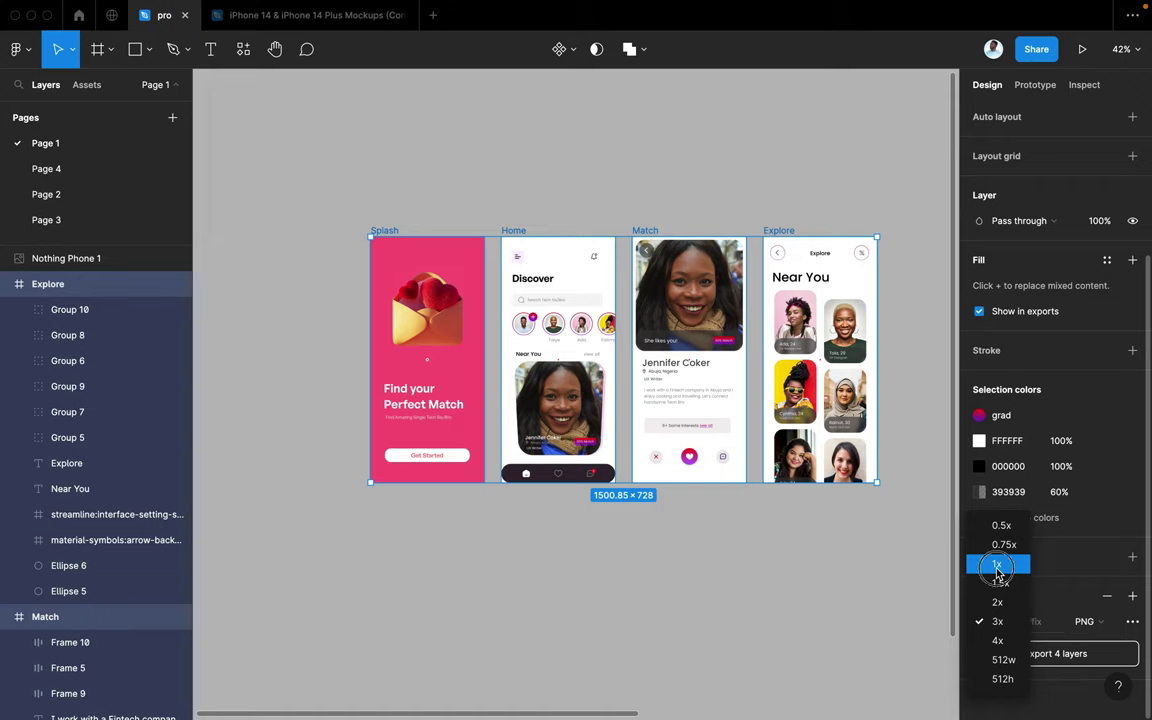
pyautogui.click(997, 566)
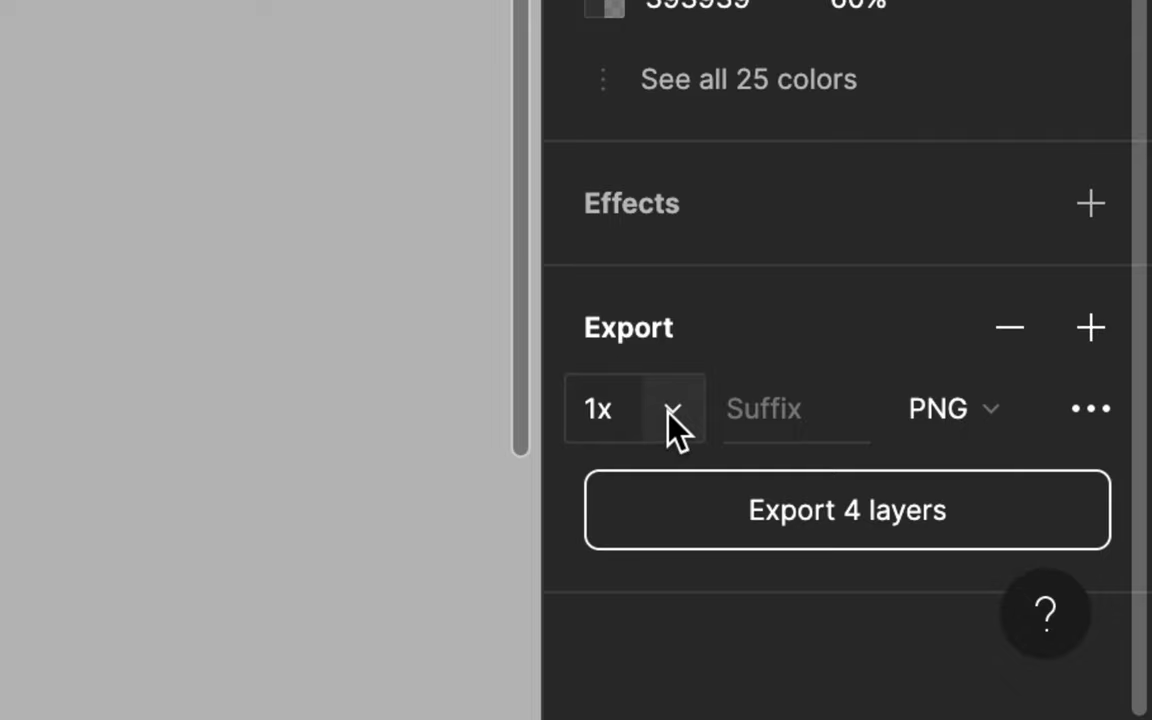
pyautogui.click(668, 413)
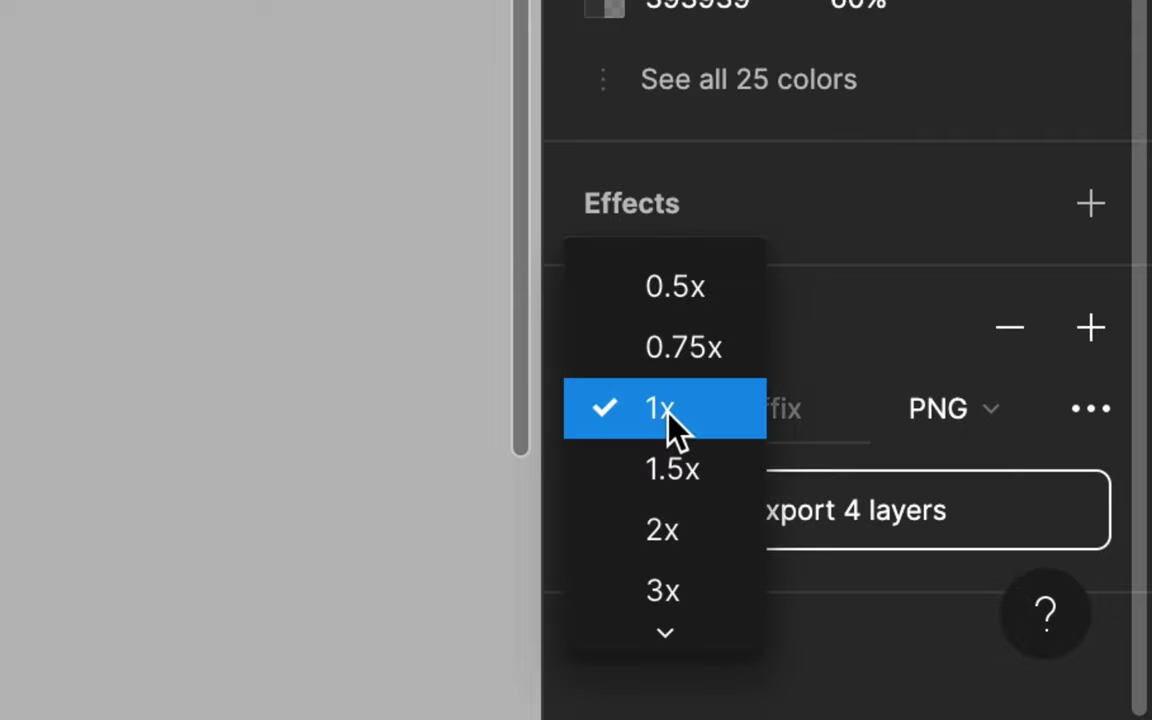
pyautogui.click(664, 504)
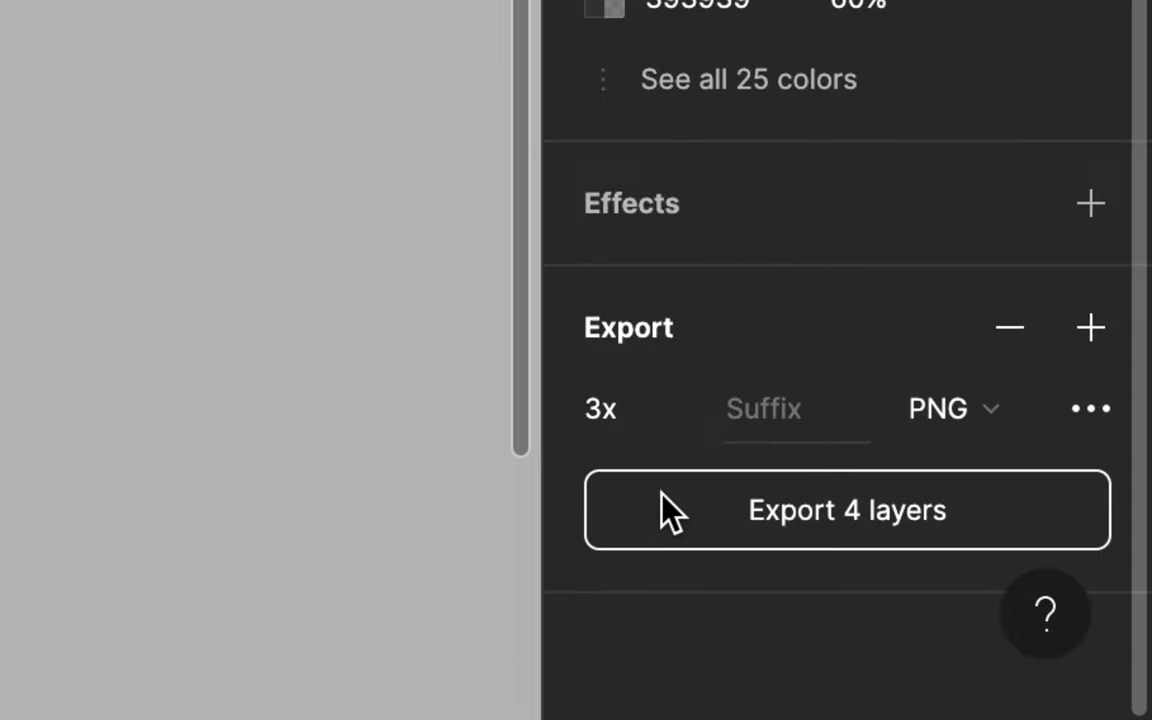
# Step: Export the four screens as PNGs to Downloads, replacing the existing files
pyautogui.click(737, 518)
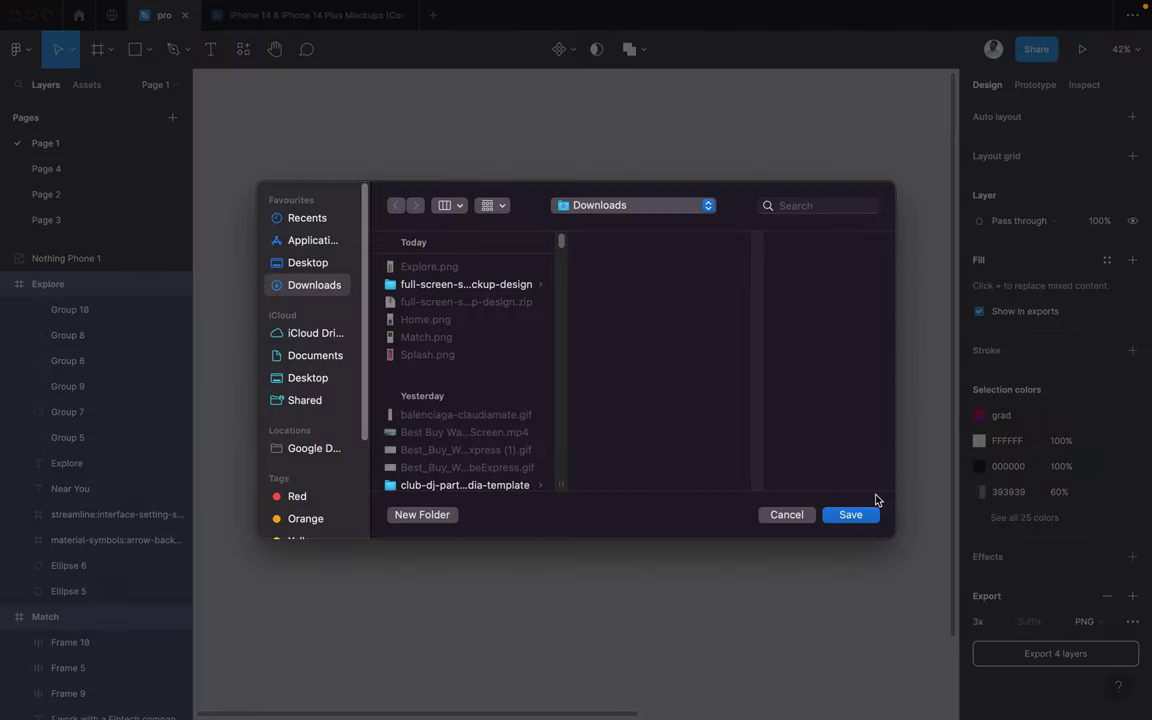
pyautogui.click(850, 515)
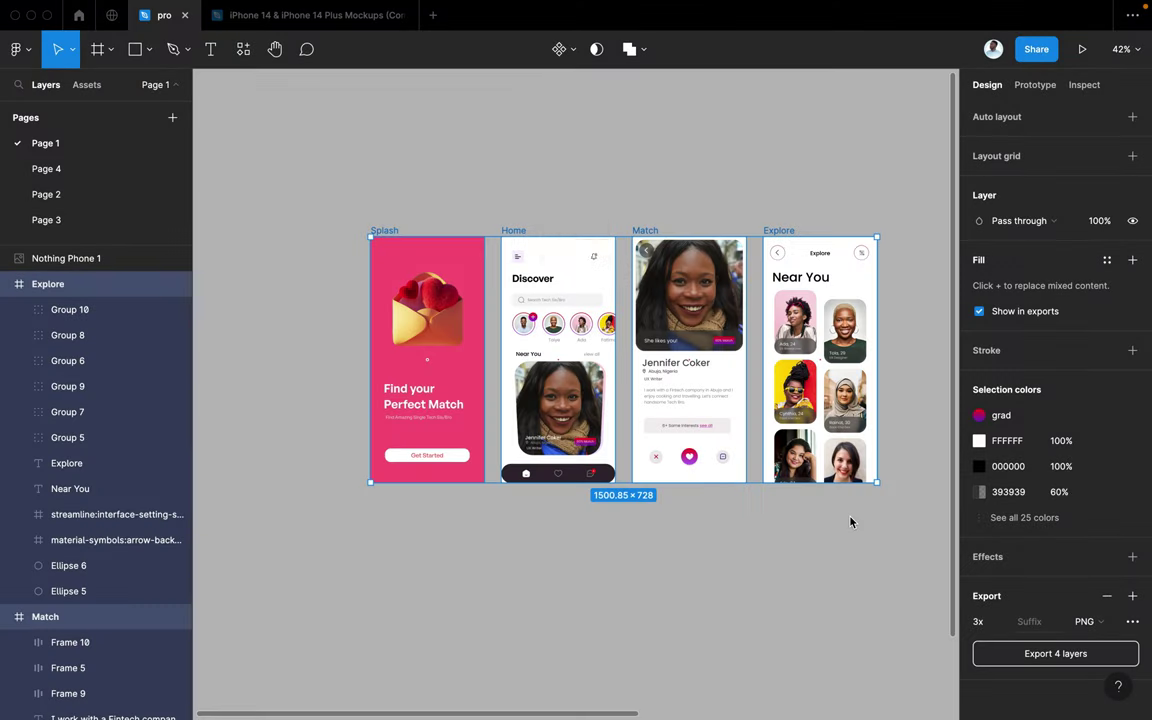
pyautogui.click(625, 295)
pyautogui.hscroll(2, 763, 573)
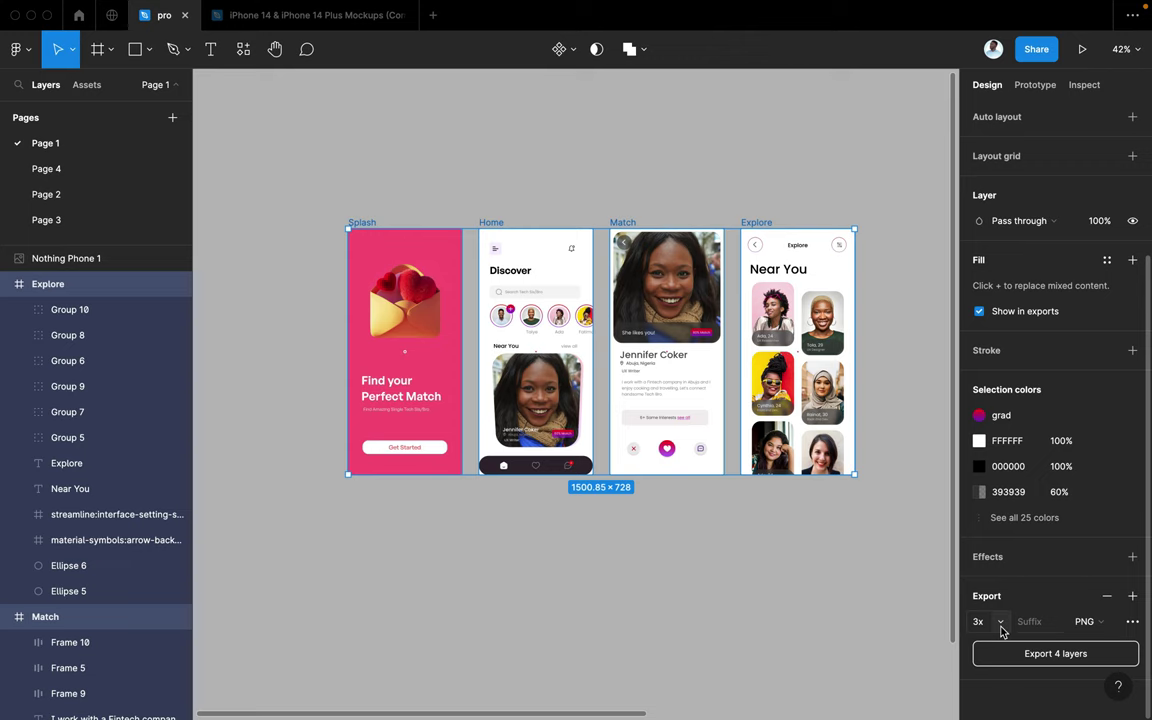
pyautogui.scroll(2, 710, 527)
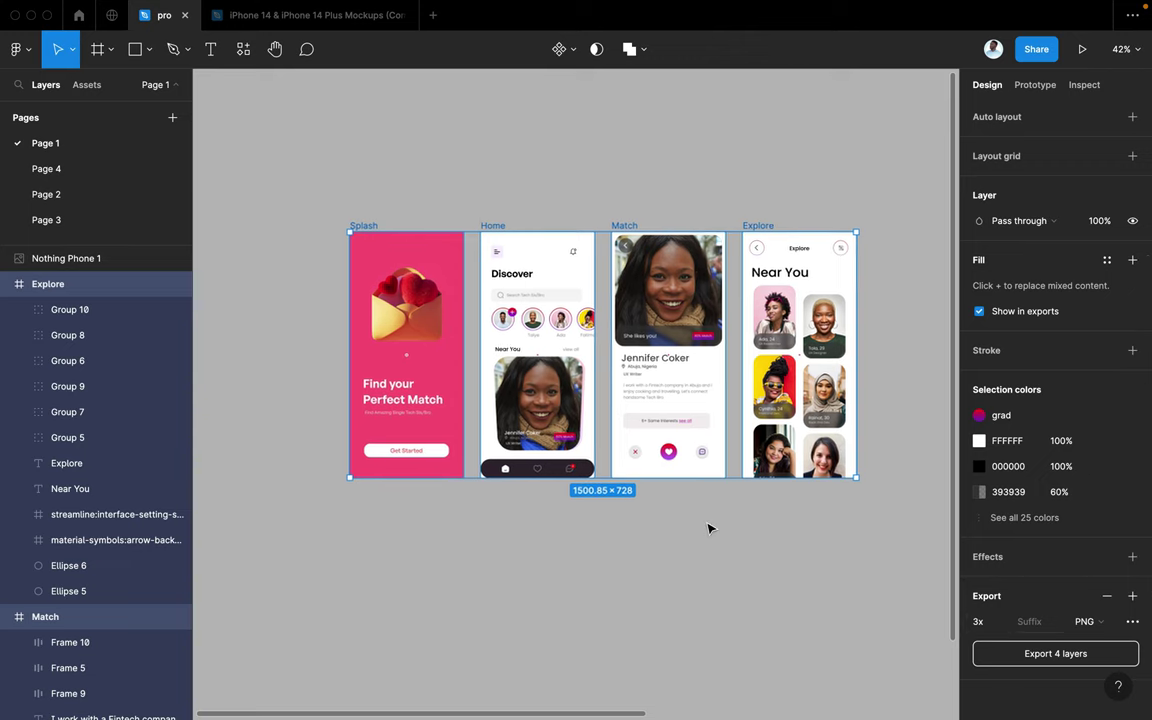
# Step: Paste the four screens into Page 7 of the iPhone mockups file and drag them below the phones
pyautogui.click(269, 24)
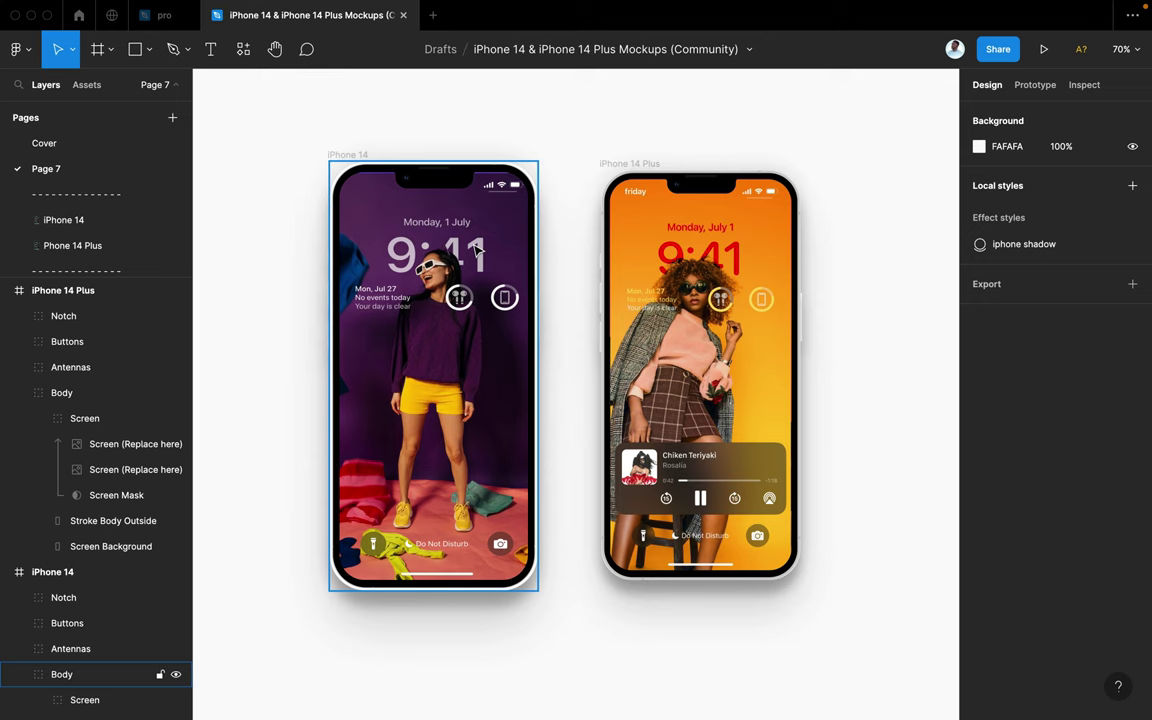
pyautogui.click(160, 24)
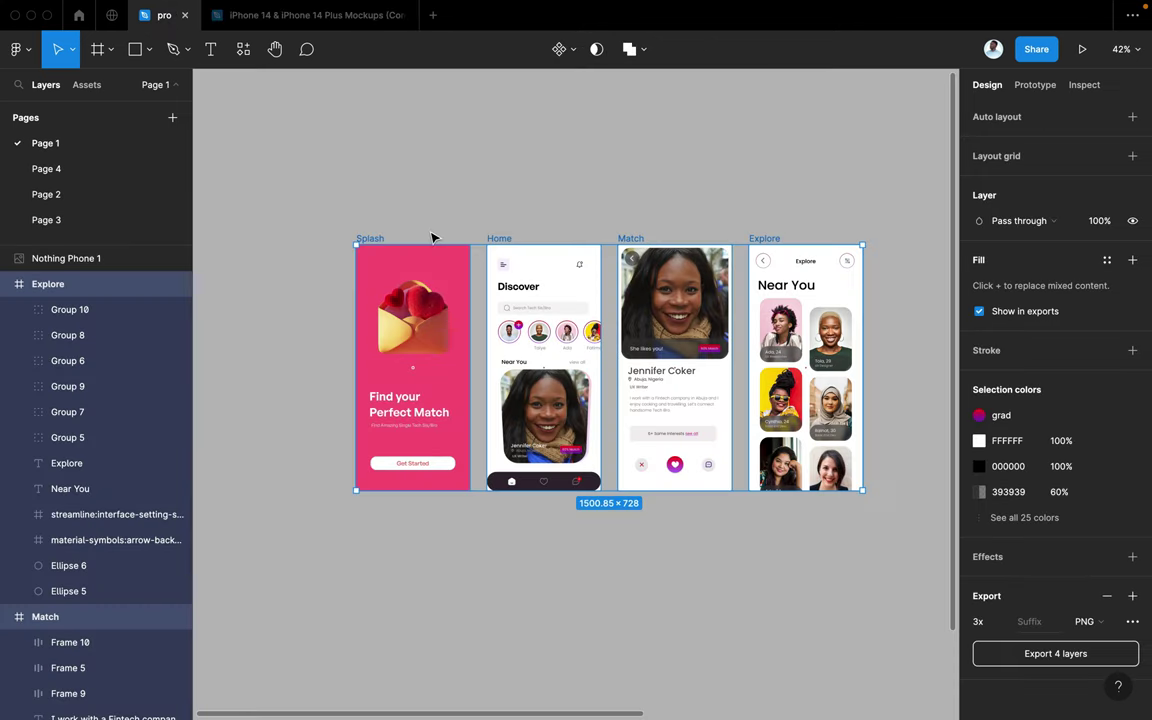
pyautogui.click(290, 14)
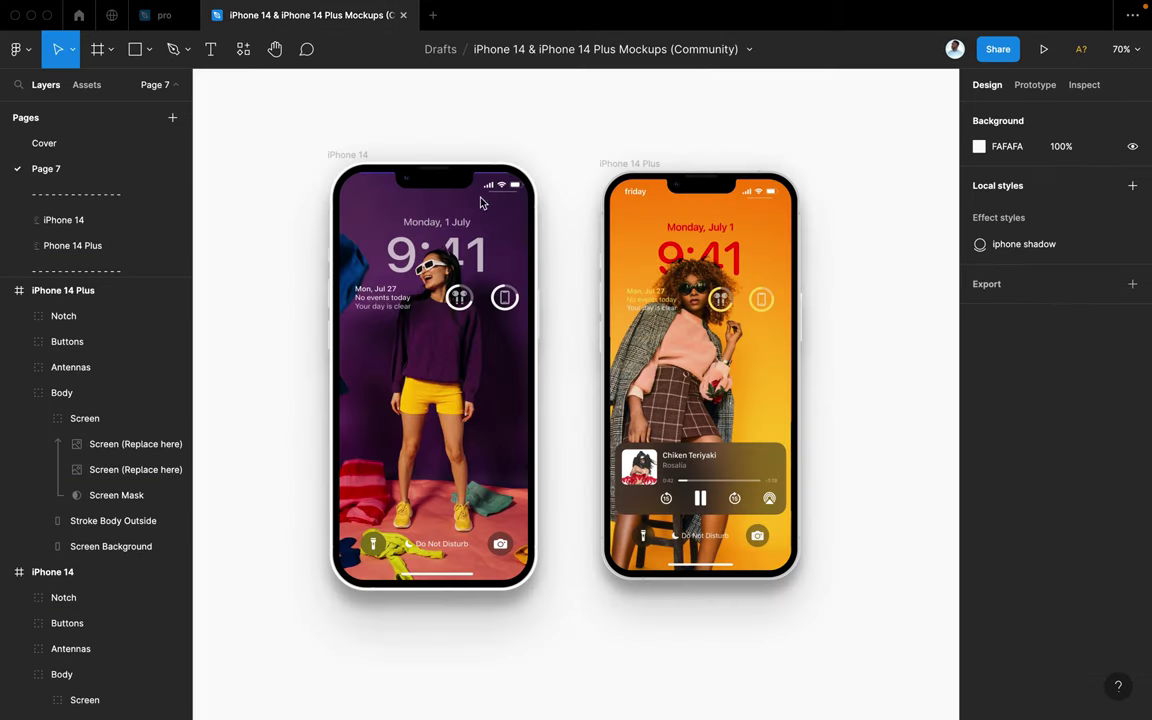
pyautogui.scroll(-5, 548, 281)
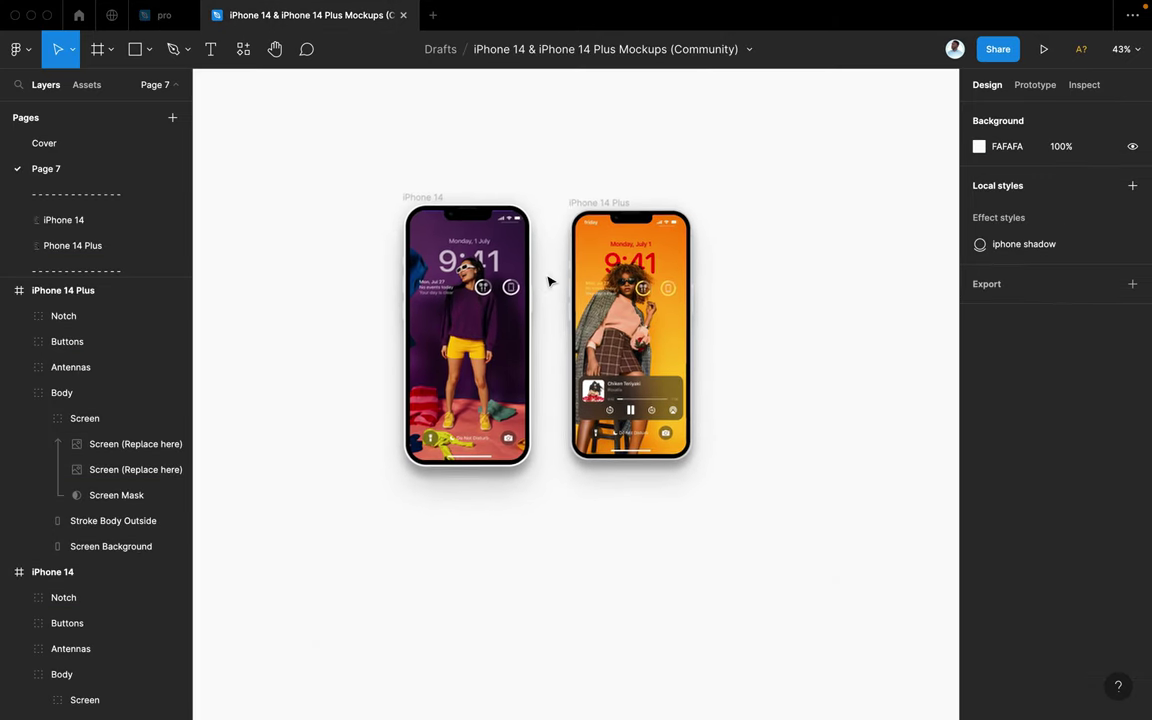
pyautogui.scroll(-3, 548, 281)
pyautogui.click(535, 386)
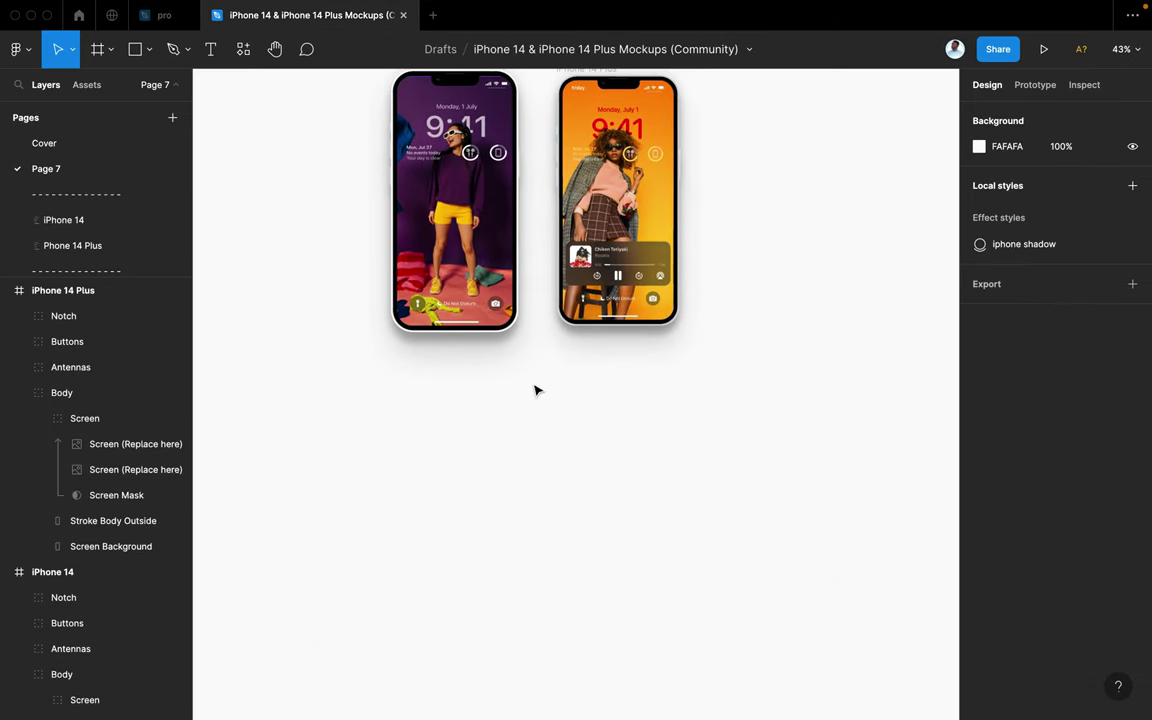
pyautogui.hotkey('ctrl', 'v')
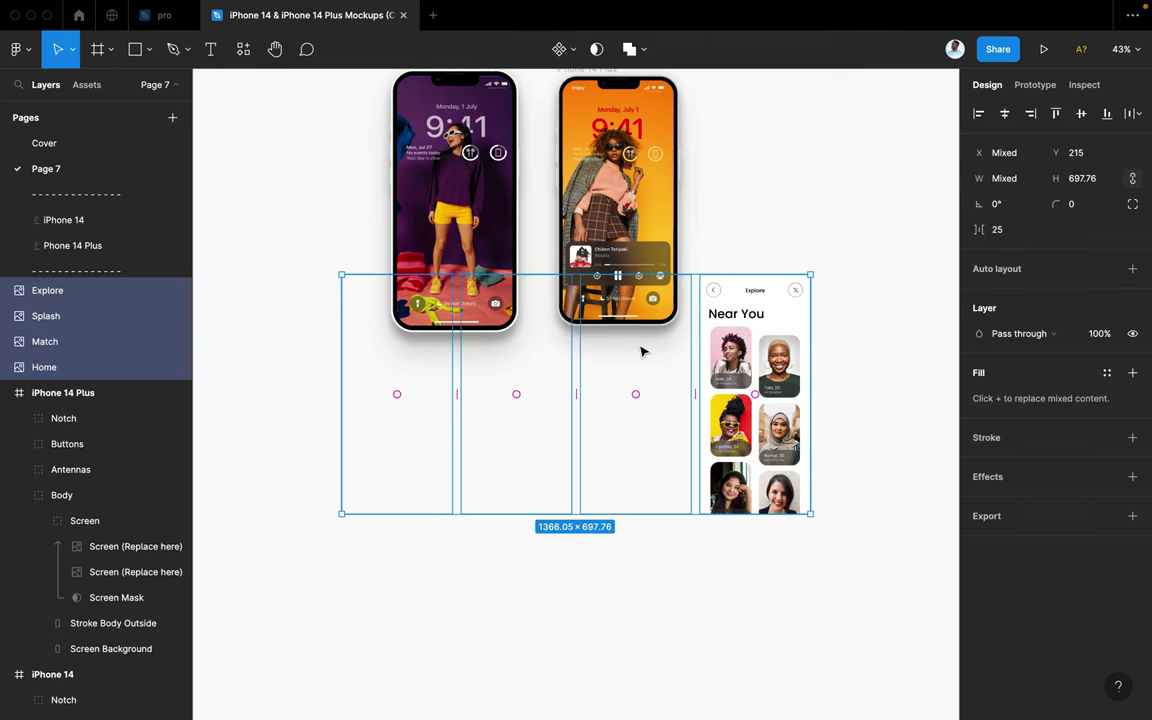
pyautogui.moveTo(634, 381); pyautogui.dragTo(636, 524)
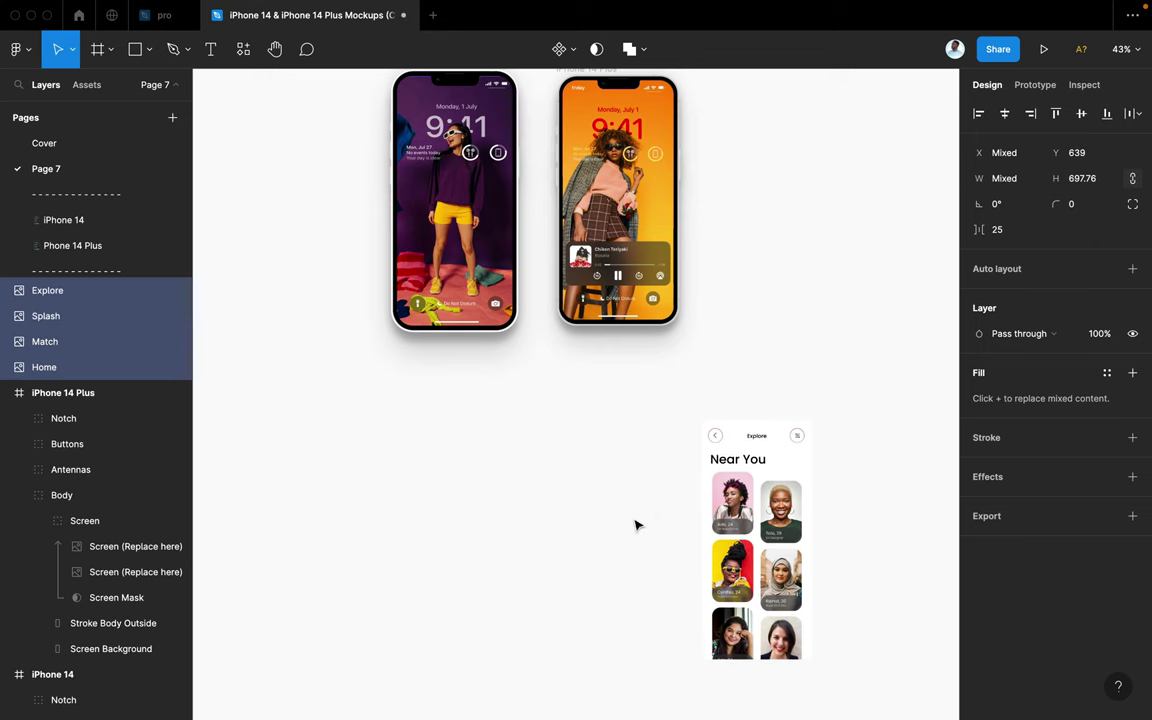
# Step: Replace the iPhone 14 Plus screen image with the copied Home screen
pyautogui.click(757, 343)
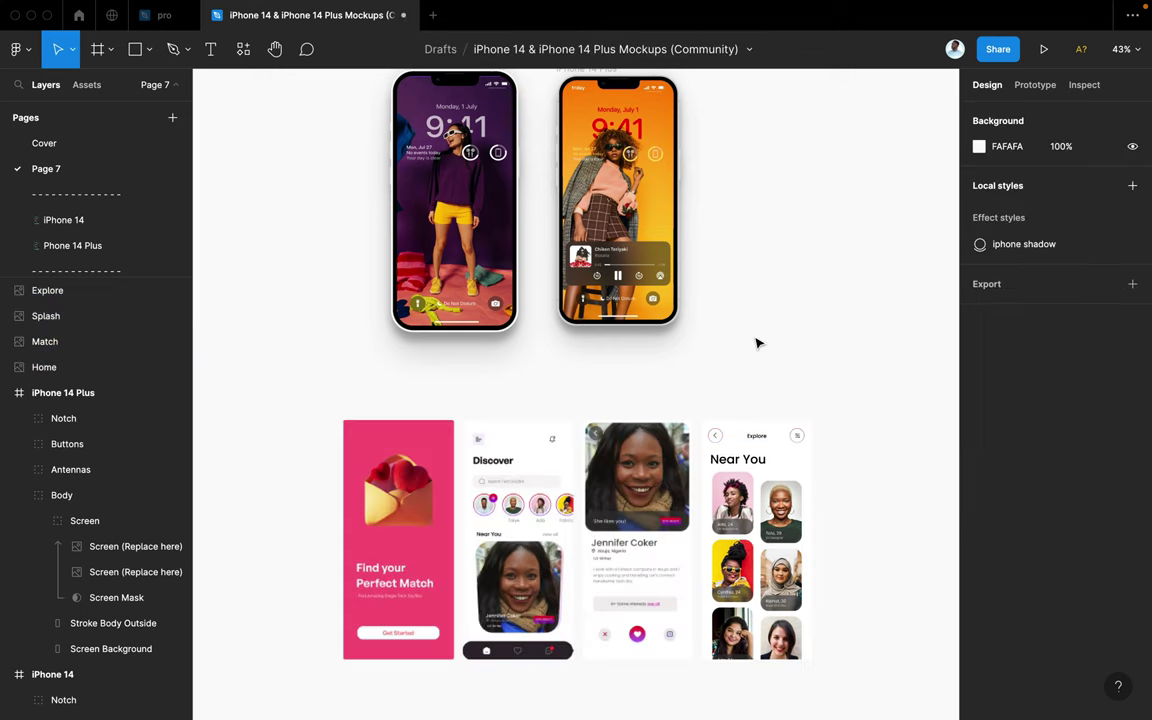
pyautogui.hscroll(-1, 450, 250)
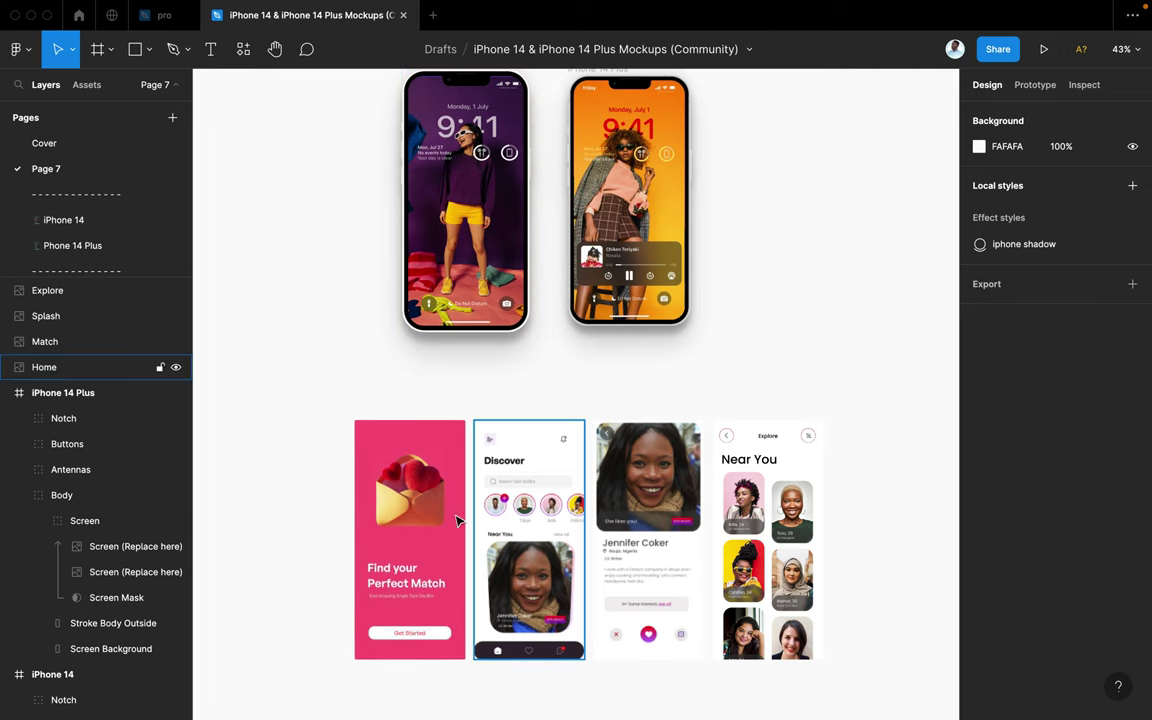
pyautogui.scroll(3, 650, 350)
pyautogui.click(690, 245)
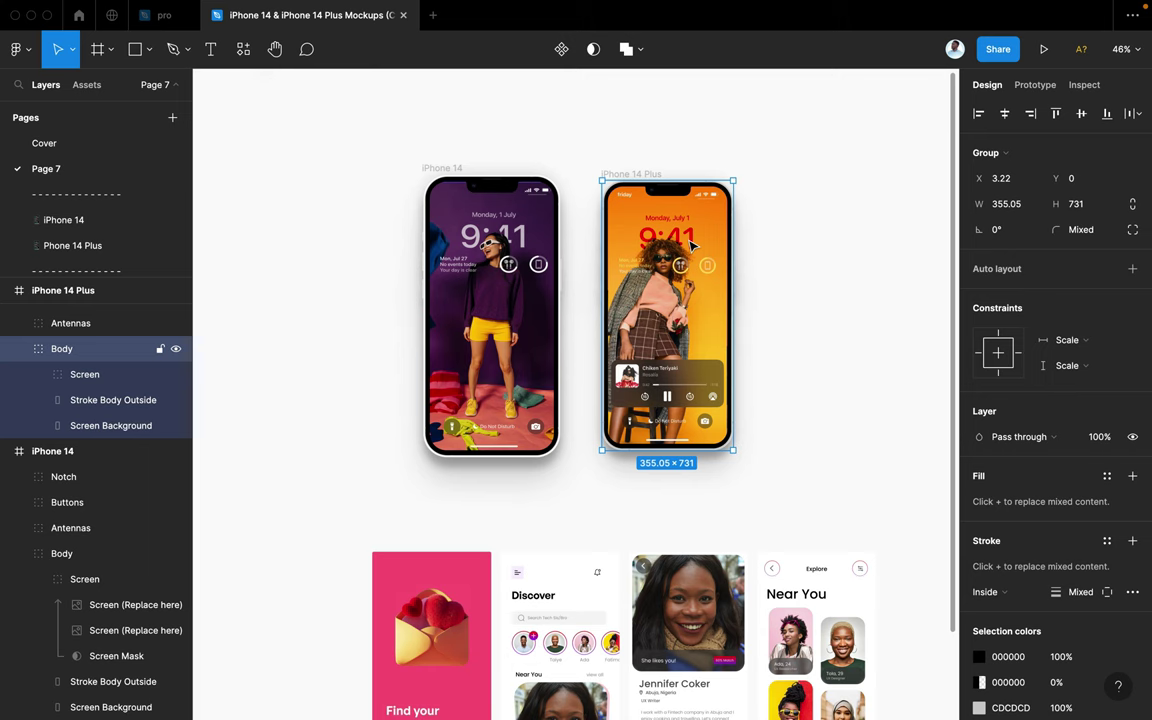
pyautogui.click(690, 245)
pyautogui.doubleClick(690, 245)
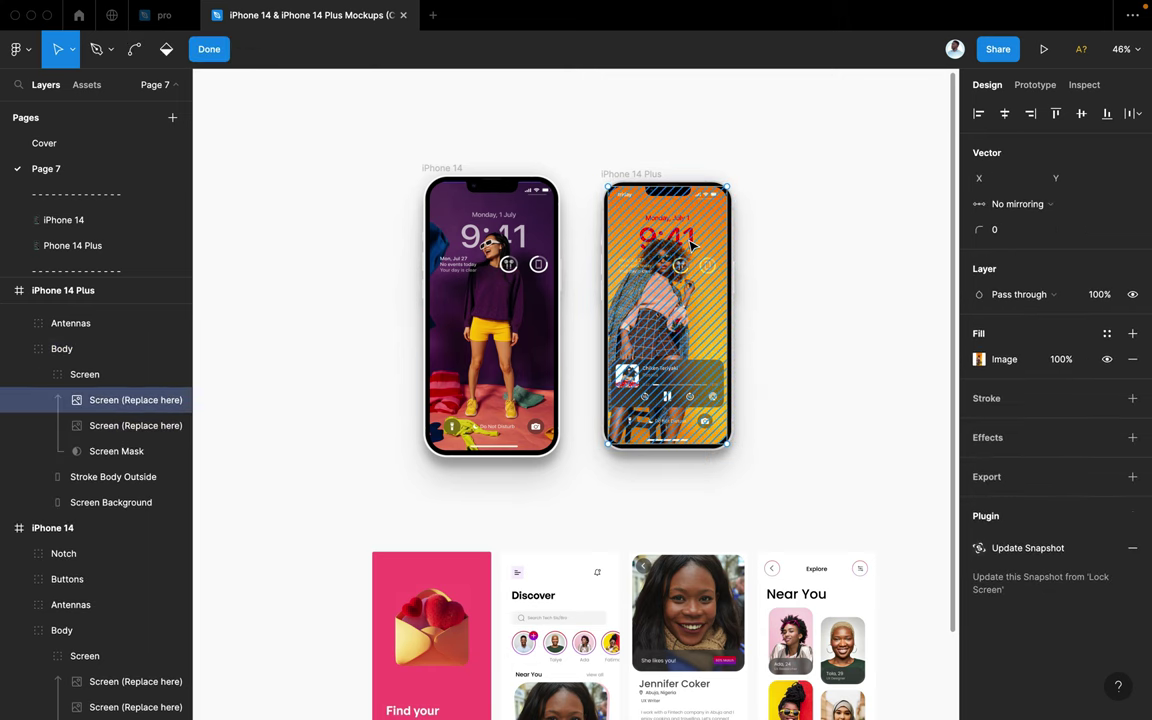
pyautogui.rightClick(692, 234)
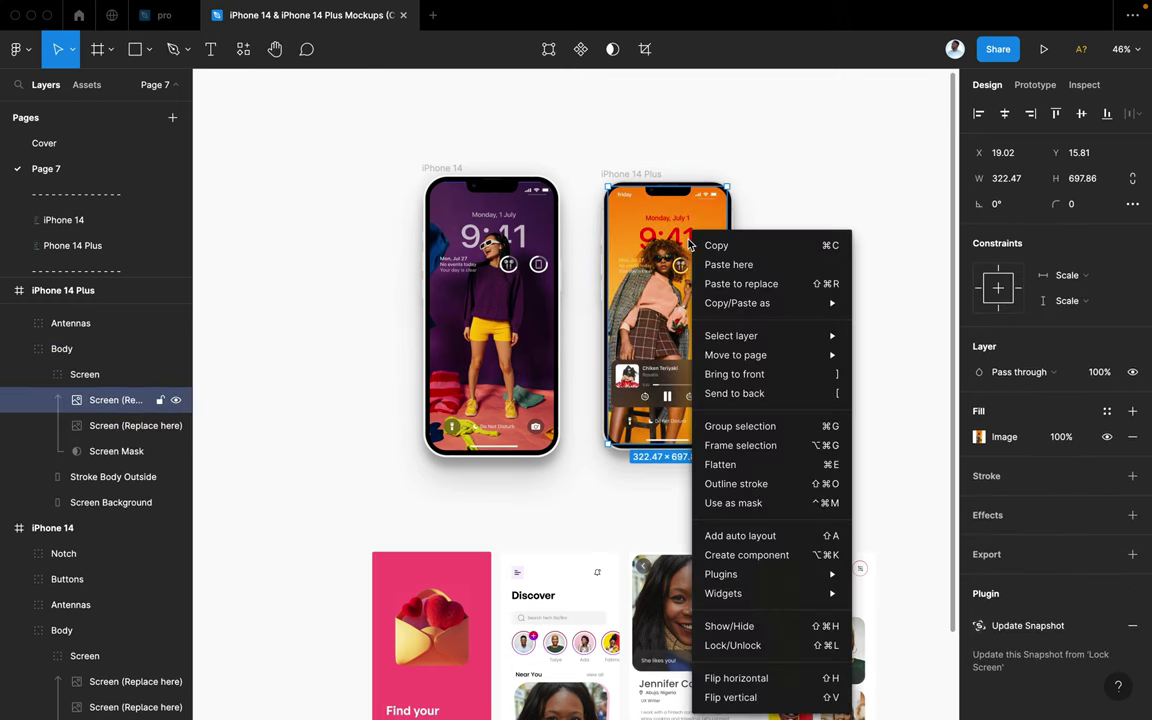
pyautogui.click(740, 284)
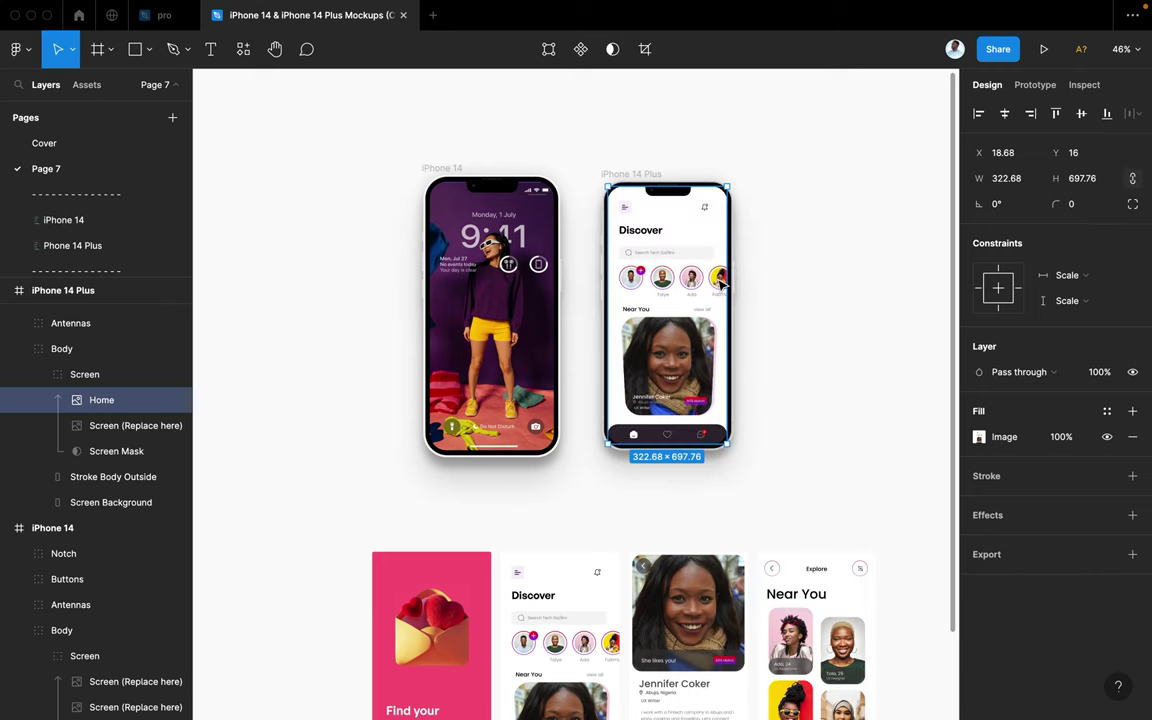
# Step: Deselect the image and pan down to show the lower row of app screens
pyautogui.click(766, 182)
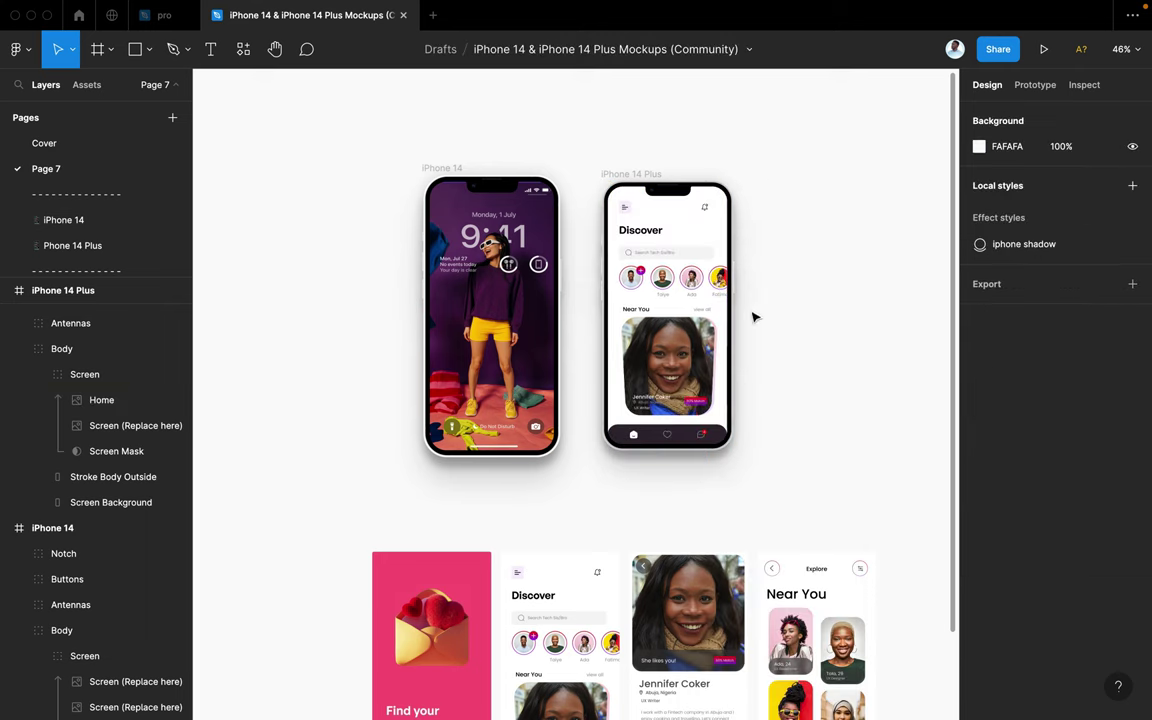
pyautogui.hscroll(2, 735, 460)
pyautogui.scroll(-2, 735, 460)
pyautogui.scroll(-2, 735, 460)
pyautogui.hscroll(2, 735, 460)
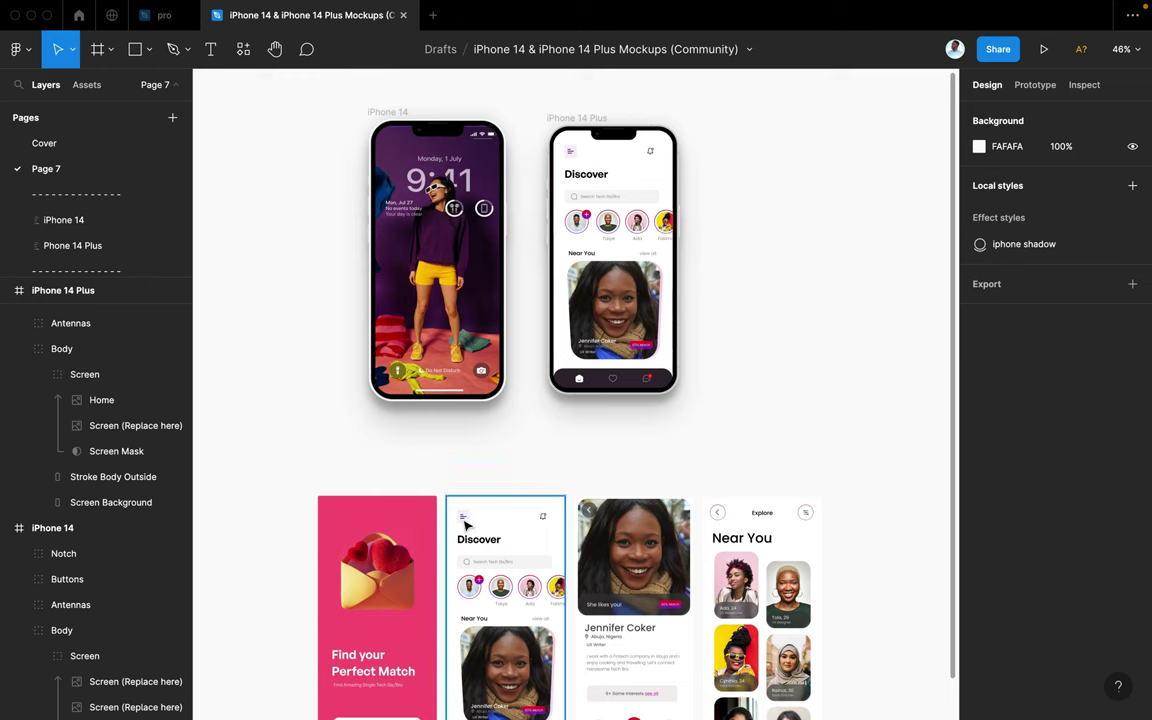
# Step: Copy the Discover frame and paste it to replace the iPhone 14 lock screen image
pyautogui.click(512, 567)
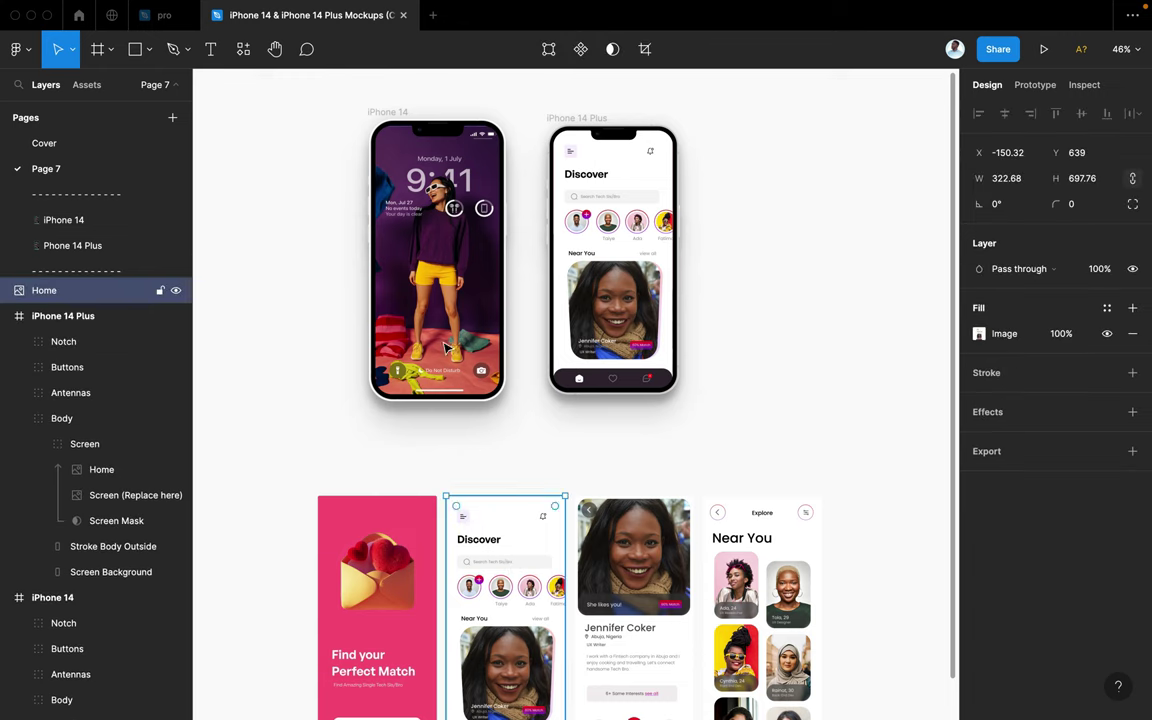
pyautogui.doubleClick(430, 292)
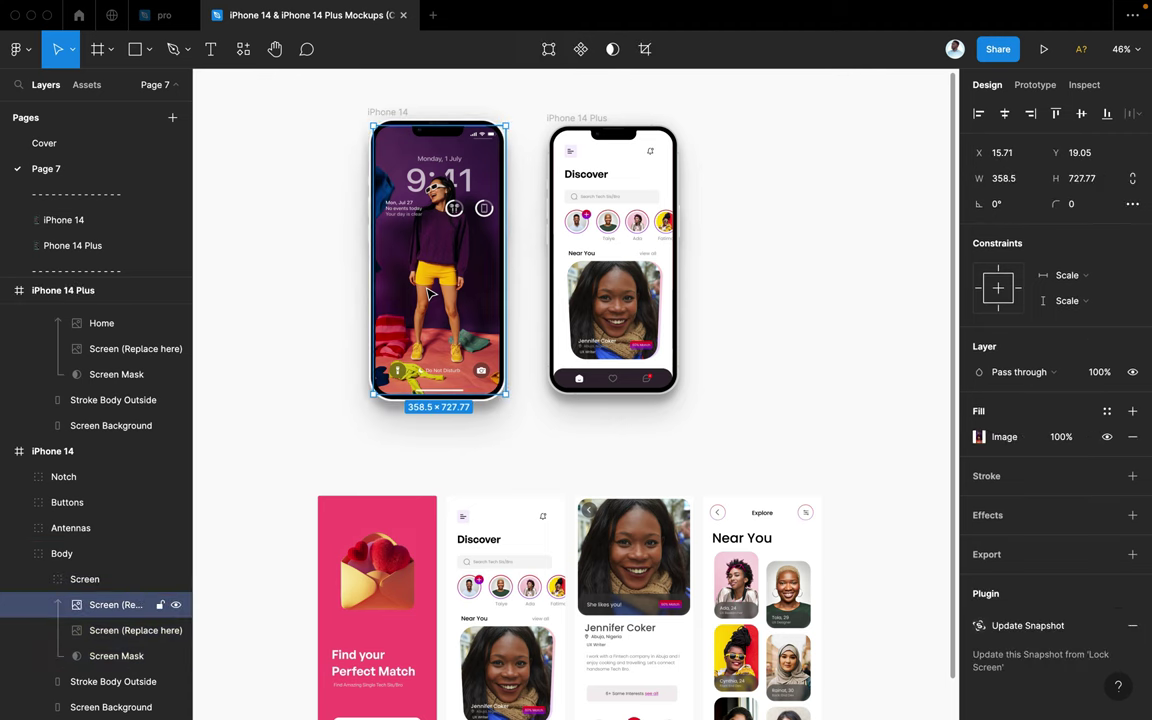
pyautogui.doubleClick(430, 292)
pyautogui.press('Escape')
pyautogui.doubleClick(430, 292)
pyautogui.press('Escape')
pyautogui.rightClick(430, 292)
pyautogui.click(474, 284)
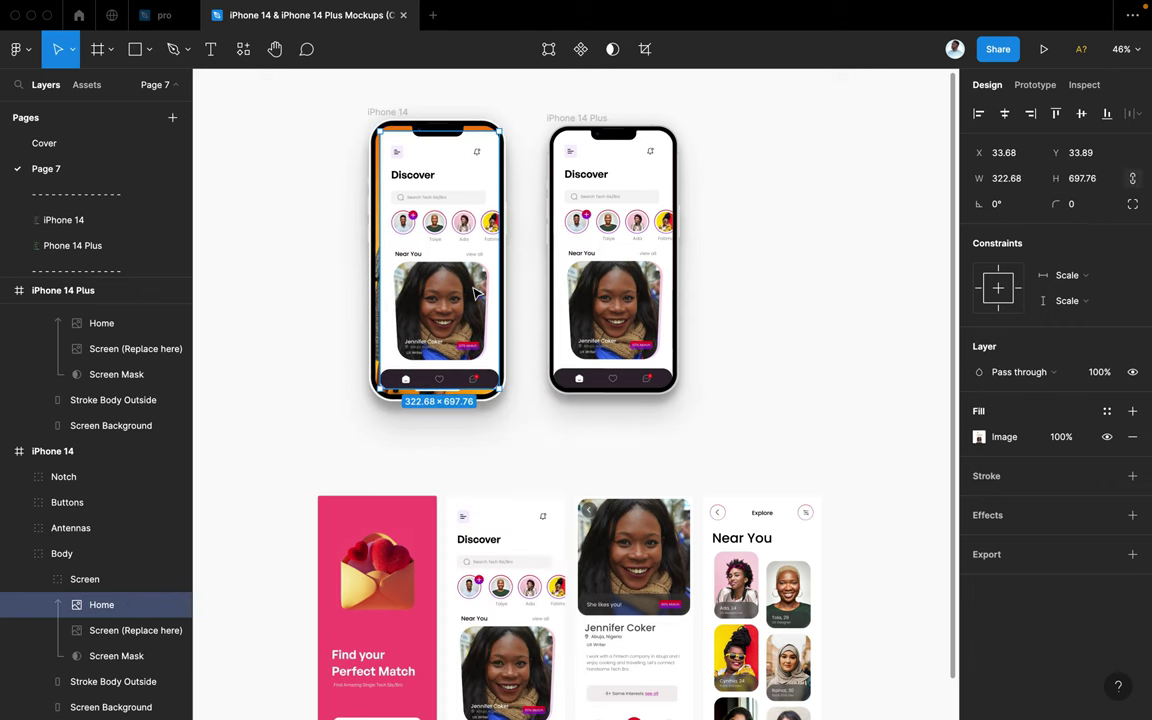
# Step: Stretch the Discover image from its corners to fill the iPhone 14 display
pyautogui.moveTo(378, 130); pyautogui.dragTo(374, 123)
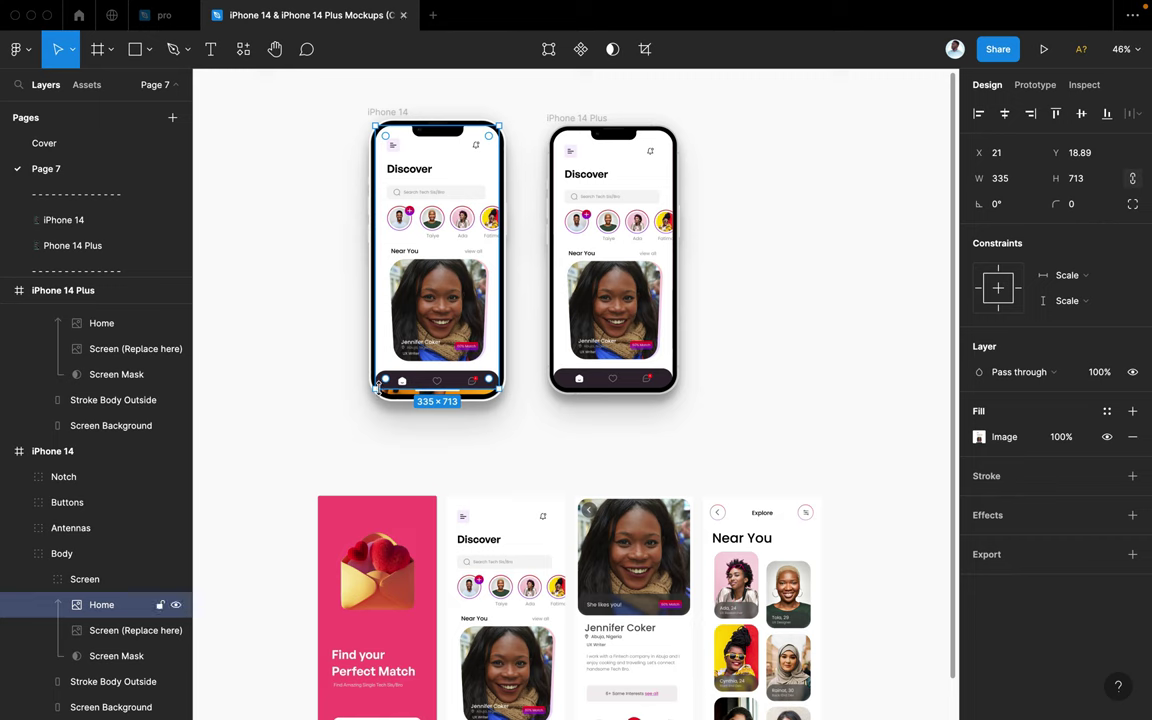
pyautogui.moveTo(378, 386)
pyautogui.mouseDown()
pyautogui.moveTo(375, 396)
pyautogui.moveTo(373, 380)
pyautogui.mouseUp()
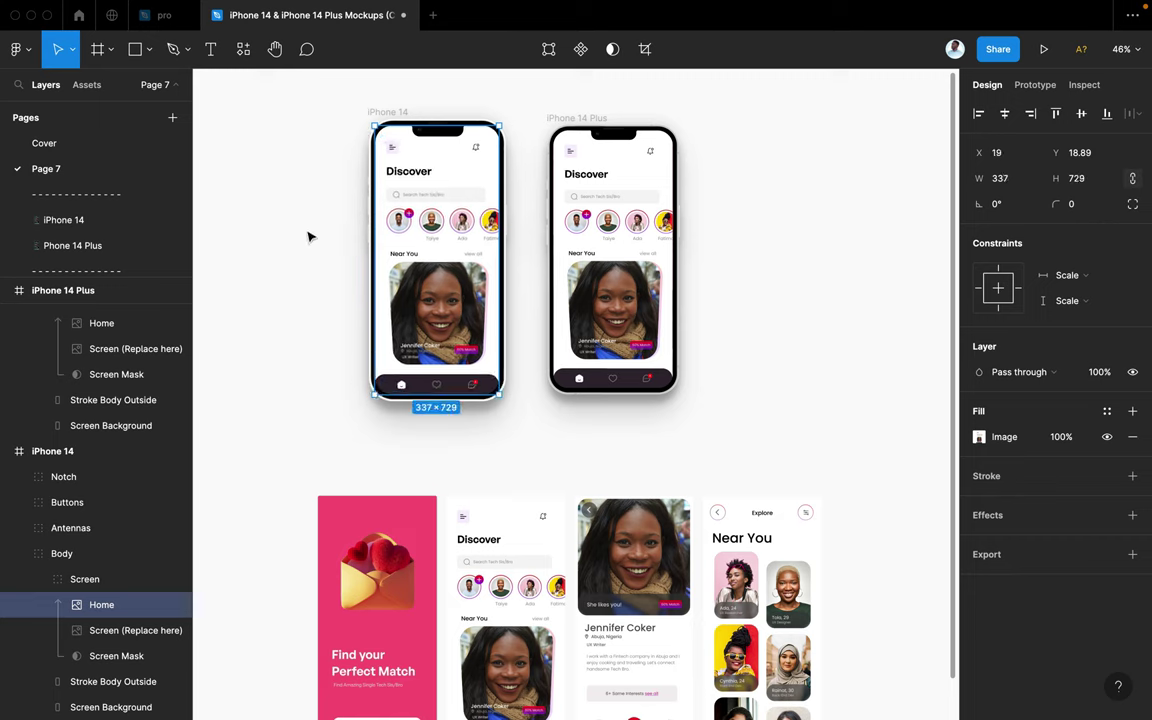
pyautogui.click(309, 237)
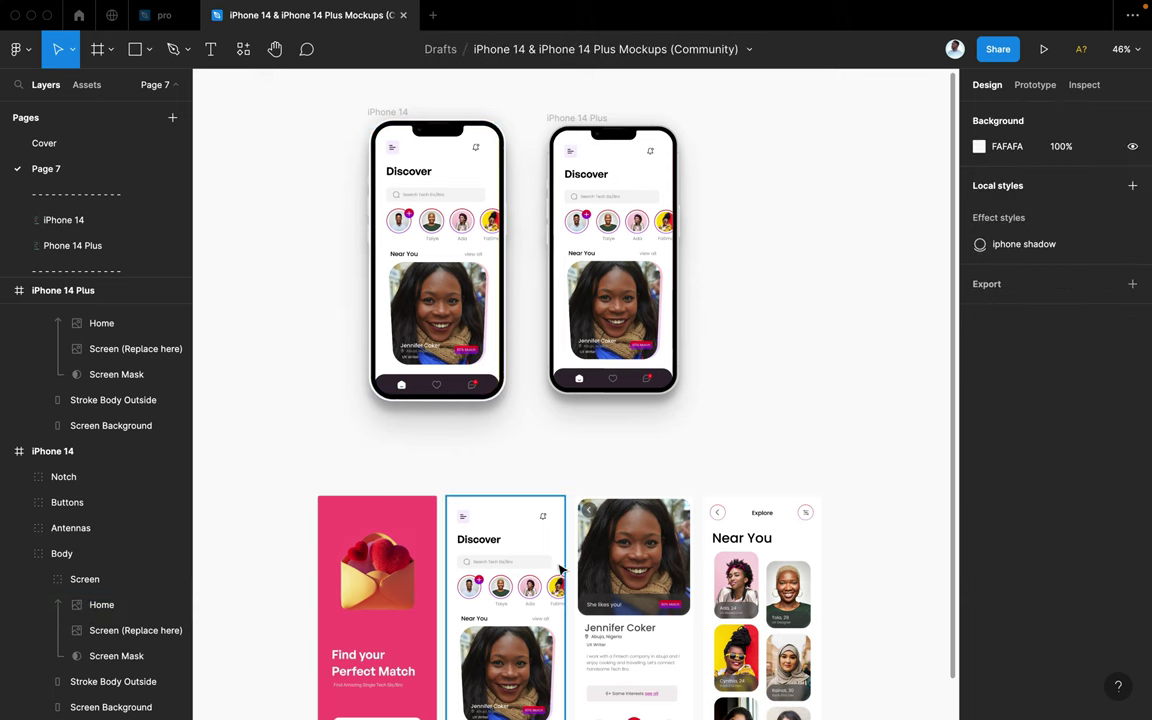
# Step: Replace the iPhone 14 Plus mockup's screen with a copy of the Match profile screen
pyautogui.click(513, 567)
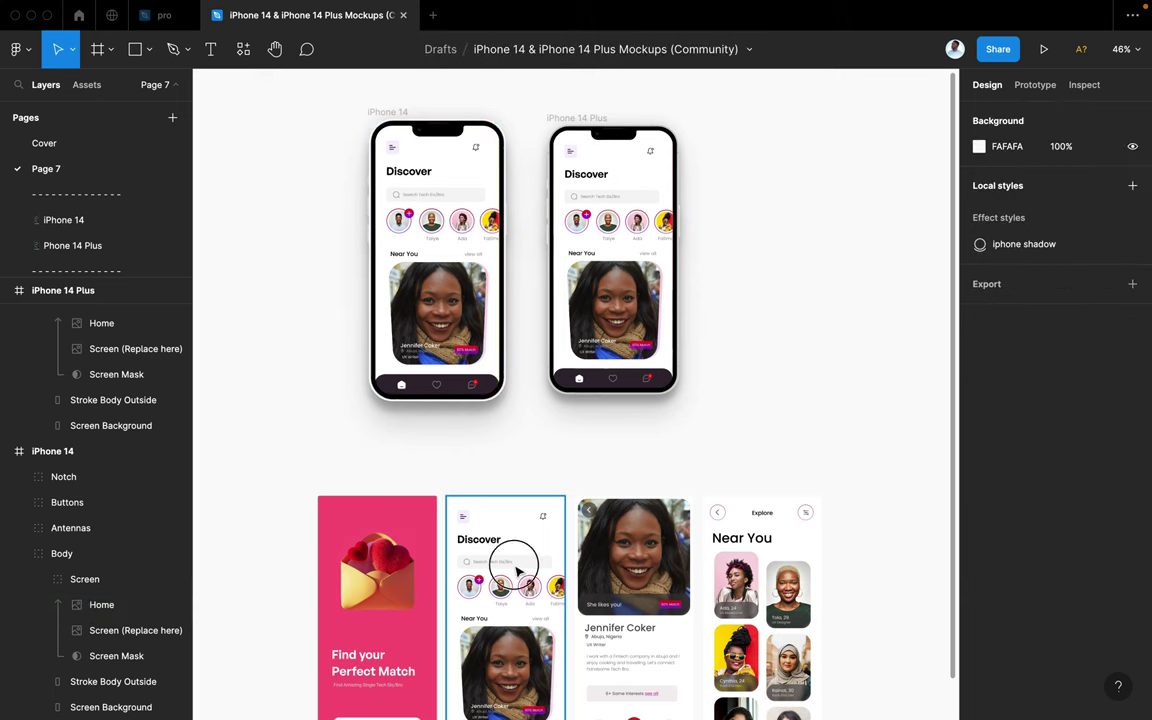
pyautogui.click(588, 545)
pyautogui.click(620, 196)
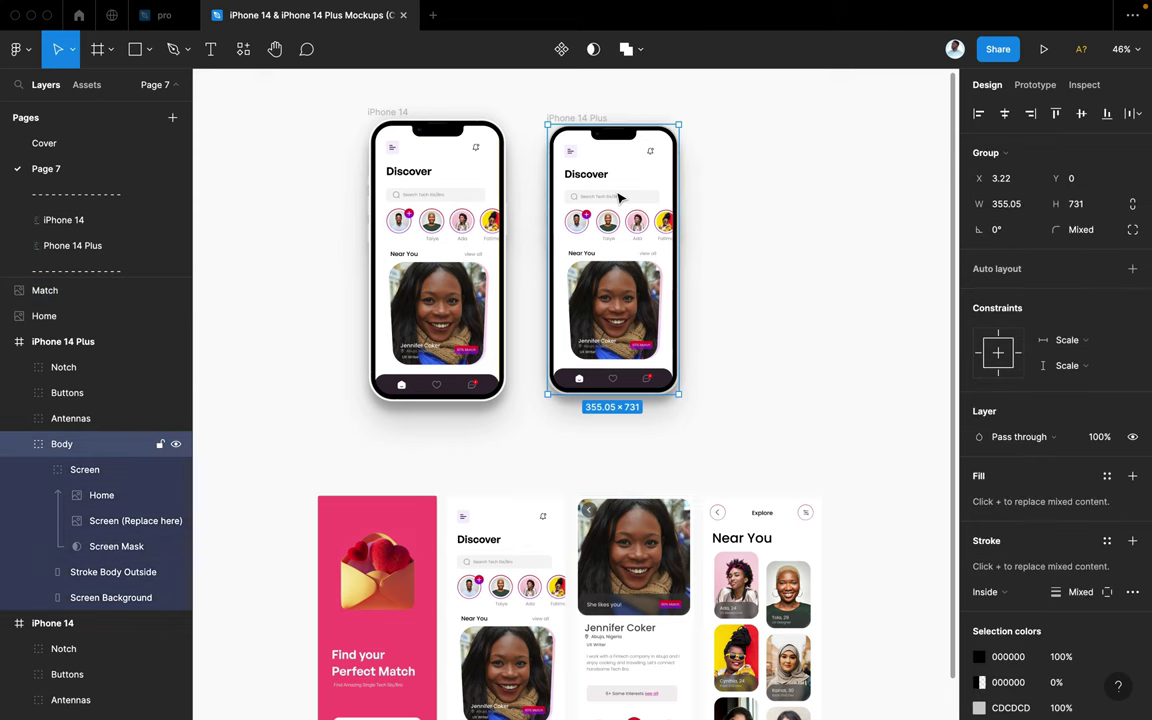
pyautogui.doubleClick(620, 196)
pyautogui.rightClick(620, 192)
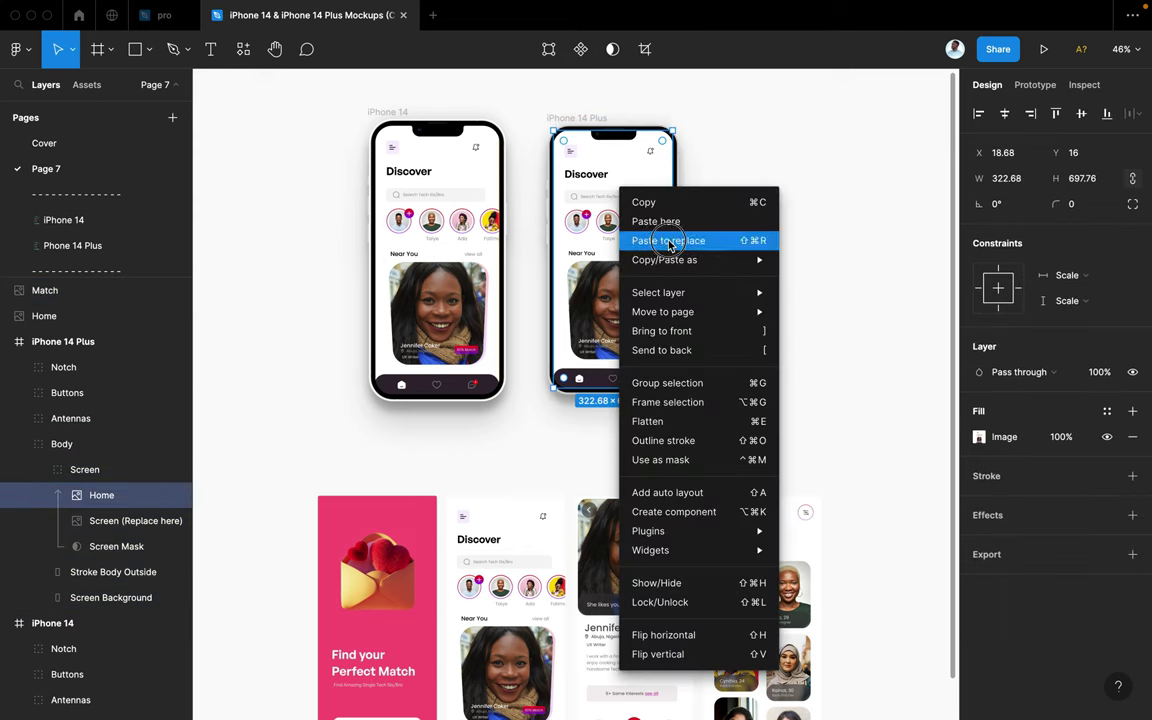
pyautogui.click(665, 240)
pyautogui.click(725, 121)
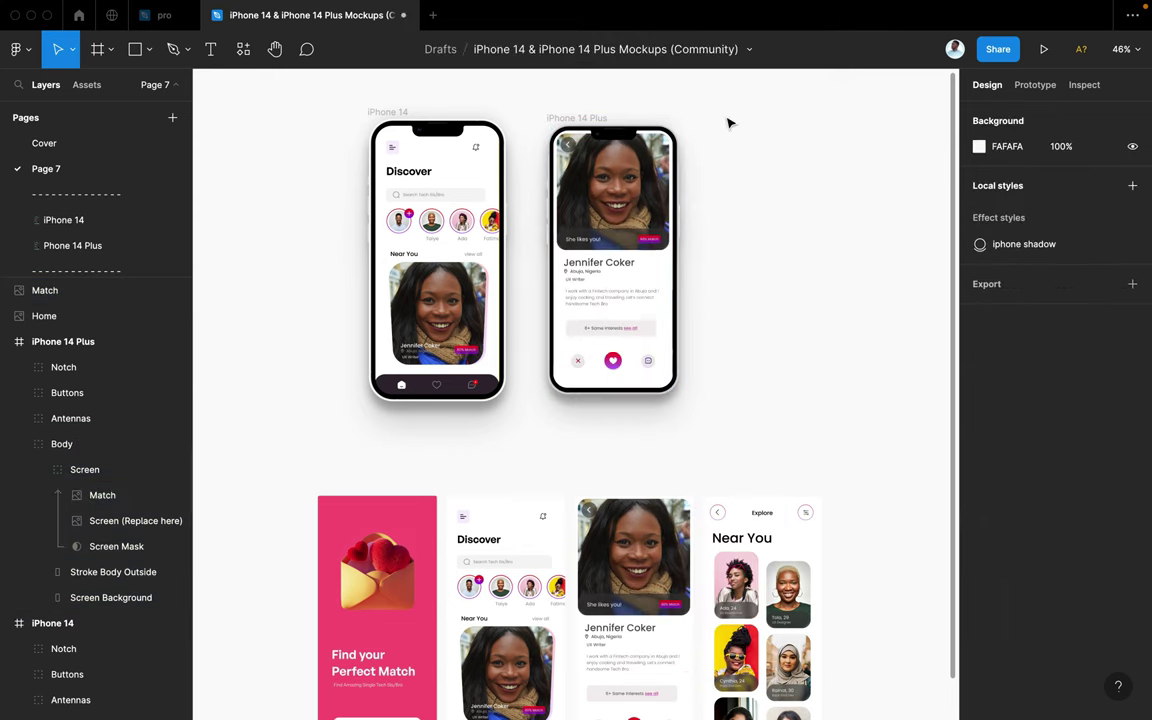
# Step: Select the four source screens in the lower row and move them further down
pyautogui.click(861, 489)
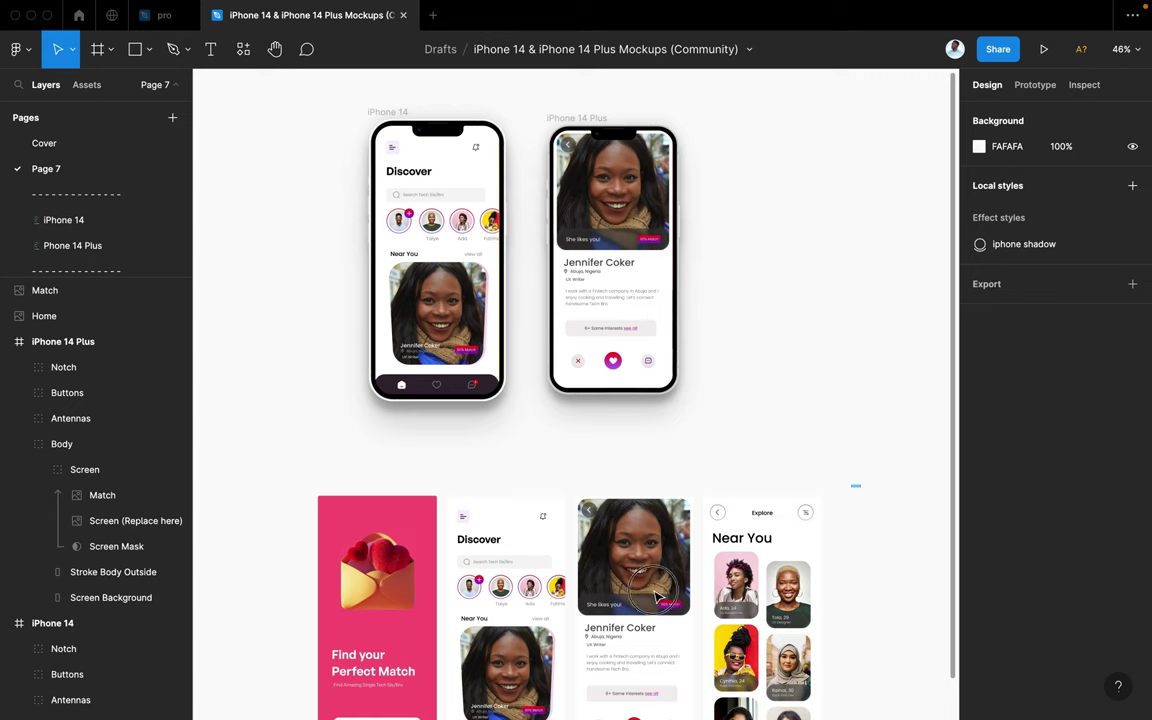
pyautogui.click(493, 645)
pyautogui.moveTo(857, 486); pyautogui.dragTo(290, 663)
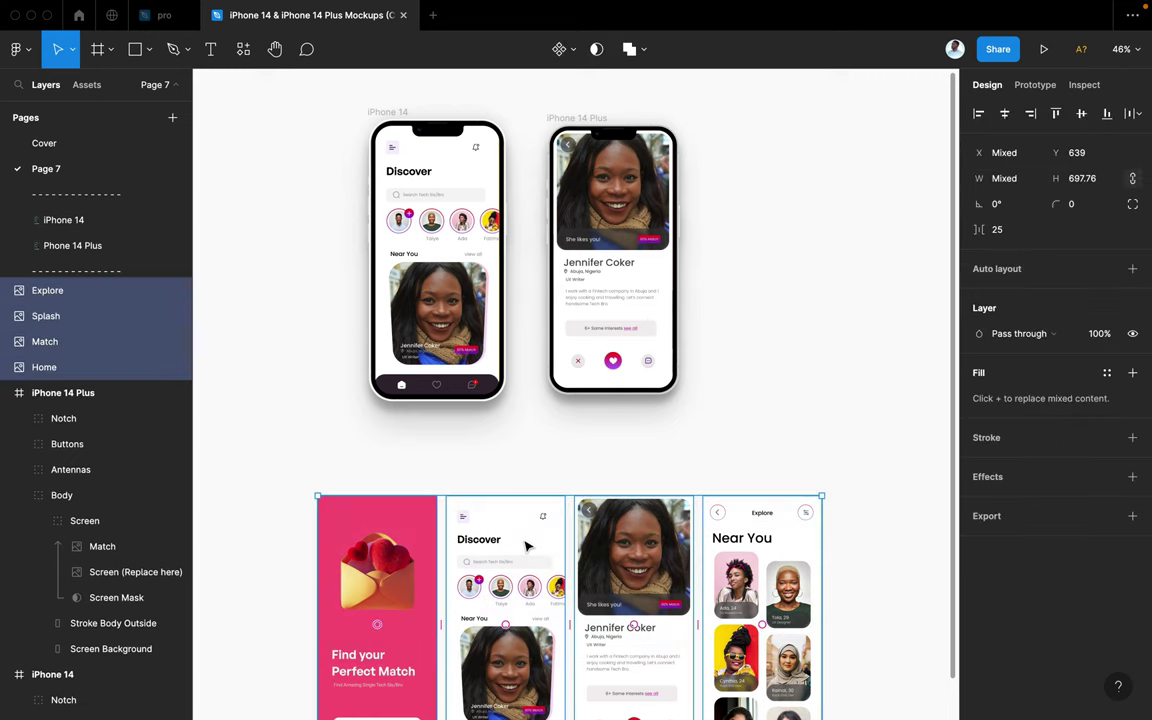
pyautogui.moveTo(505, 608); pyautogui.dragTo(506, 672)
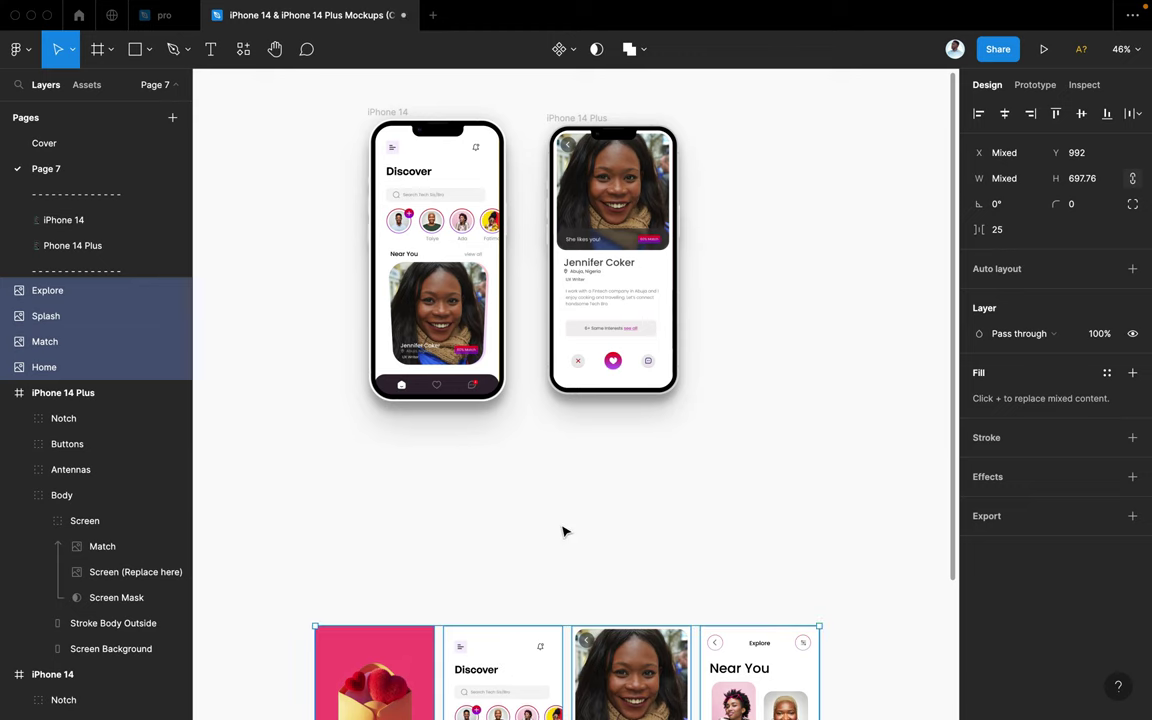
pyautogui.scroll(1, 563, 532)
pyautogui.scroll(2, 563, 532)
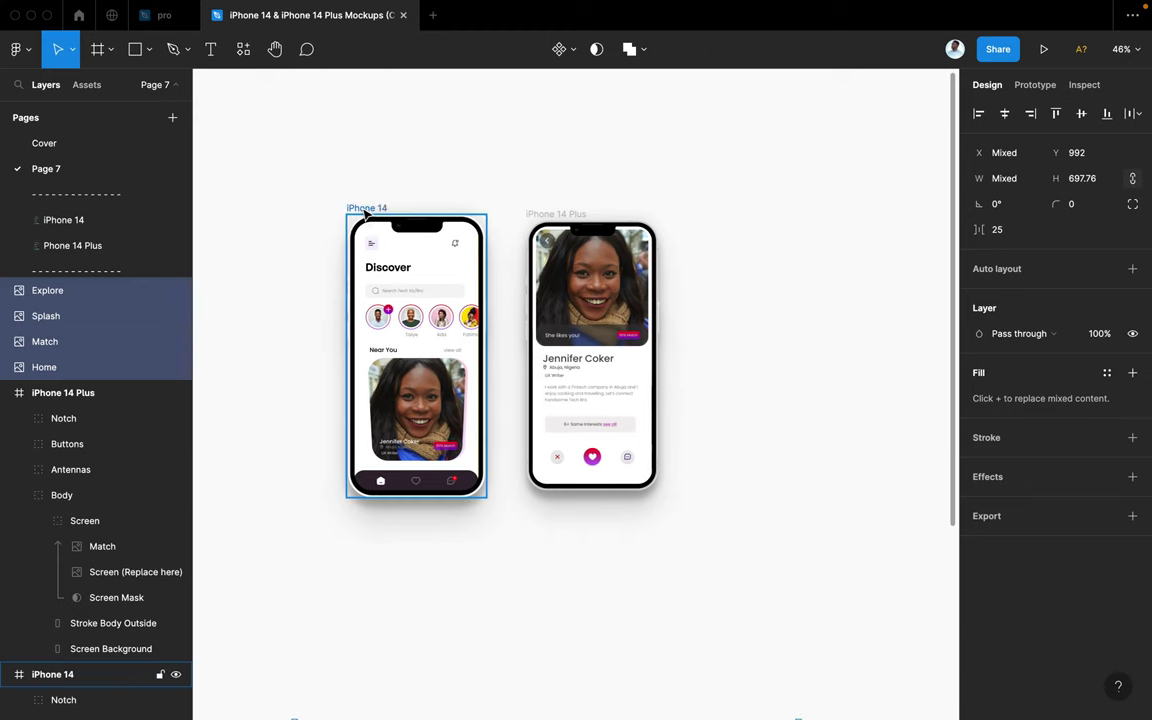
# Step: Draw a 1544×1193 Frame 1 around both iPhone mockups and nudge it into position
pyautogui.click(505, 196)
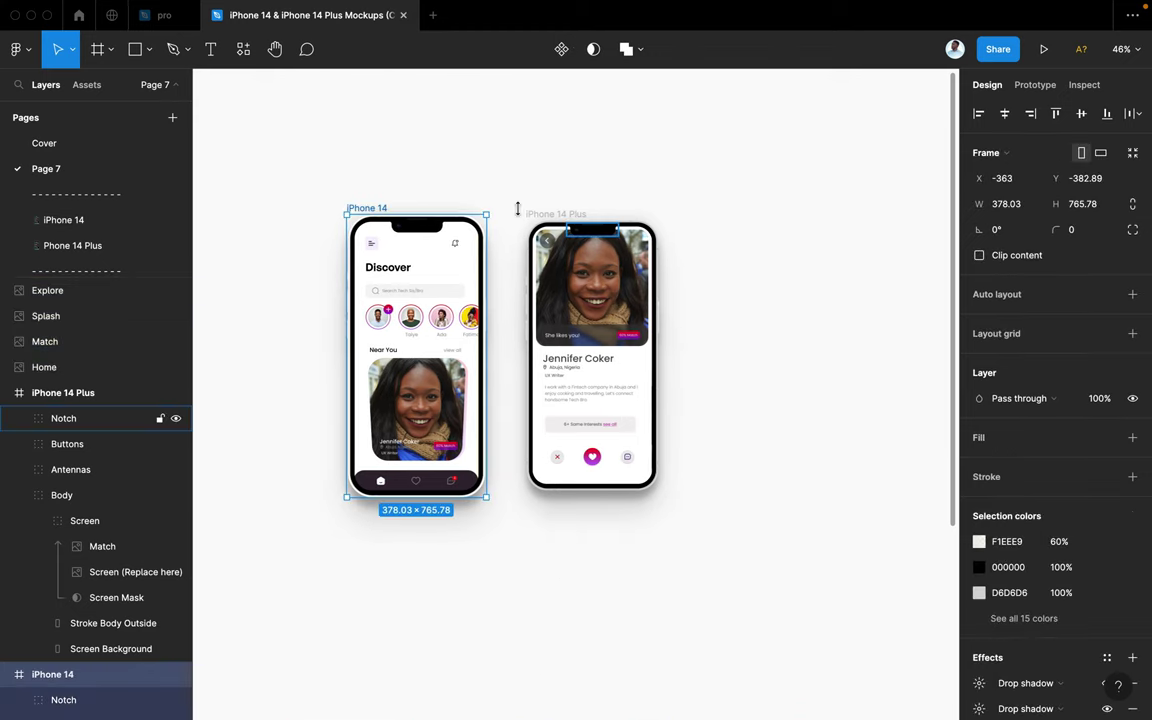
pyautogui.click(556, 214)
pyautogui.click(520, 140)
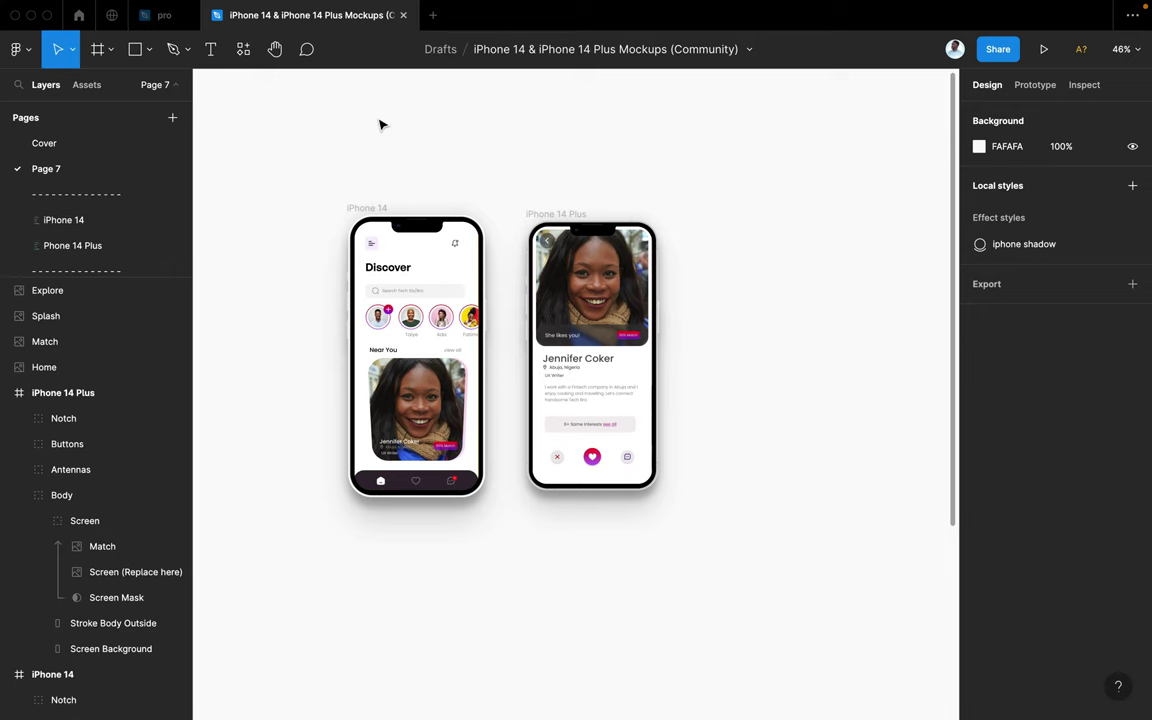
pyautogui.click(148, 49)
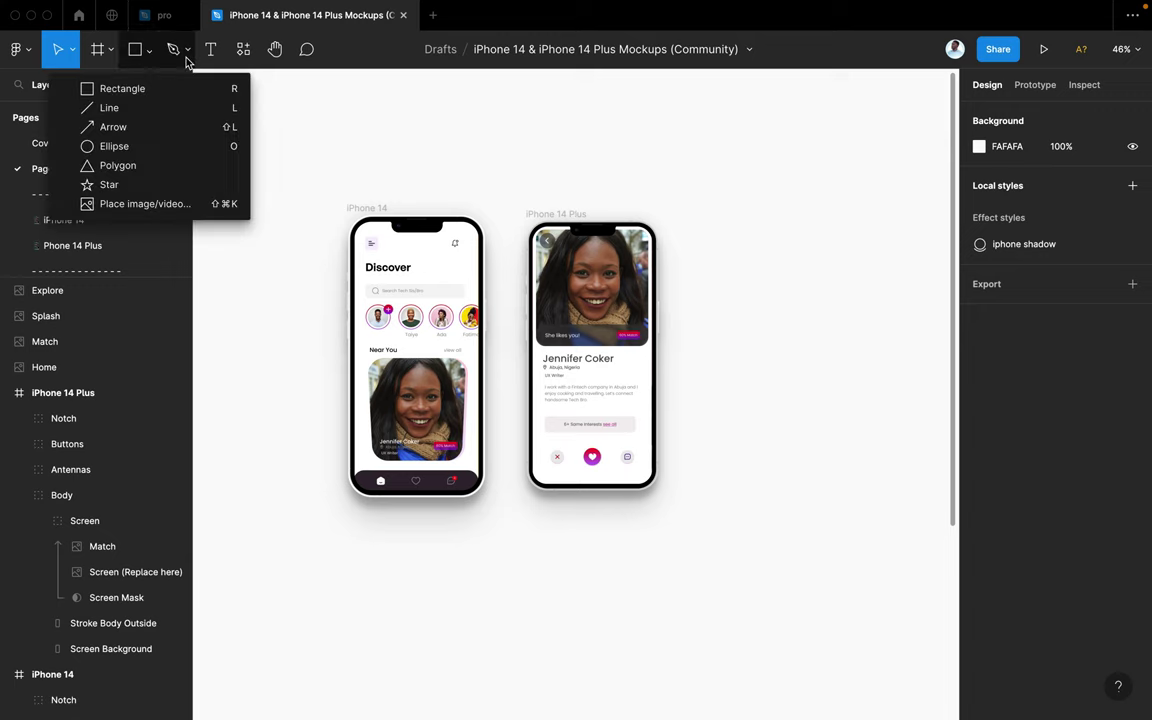
pyautogui.press('f')
pyautogui.click(280, 126)
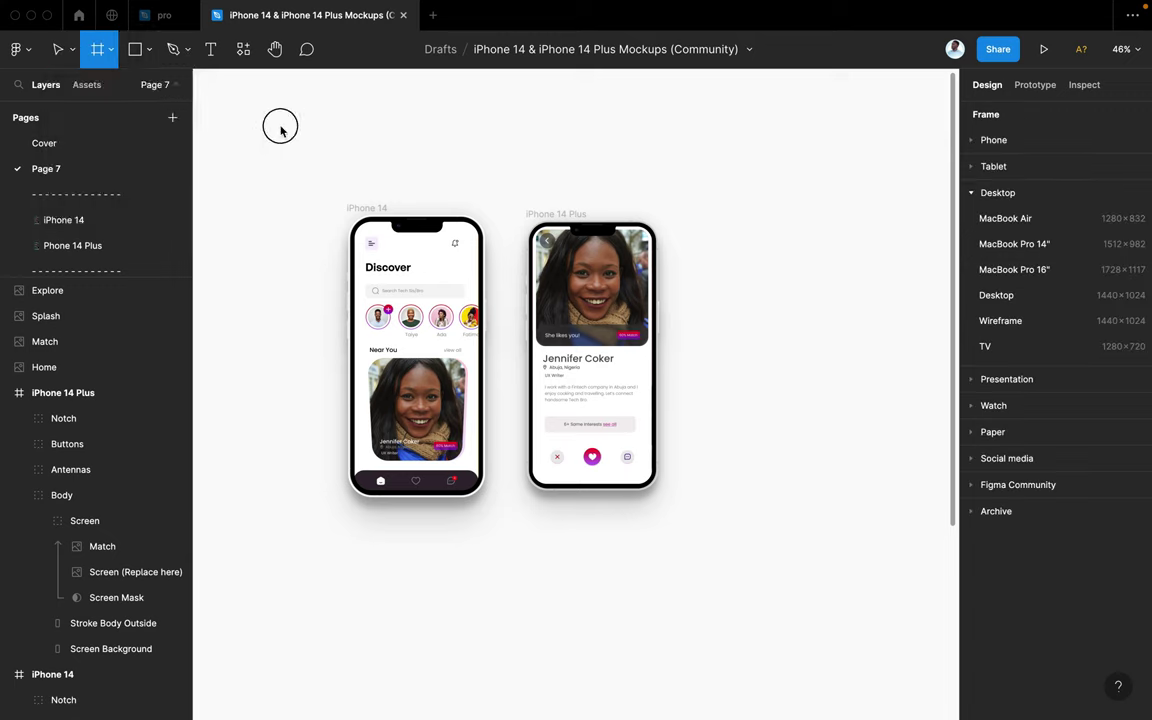
pyautogui.moveTo(248, 122); pyautogui.dragTo(818, 563)
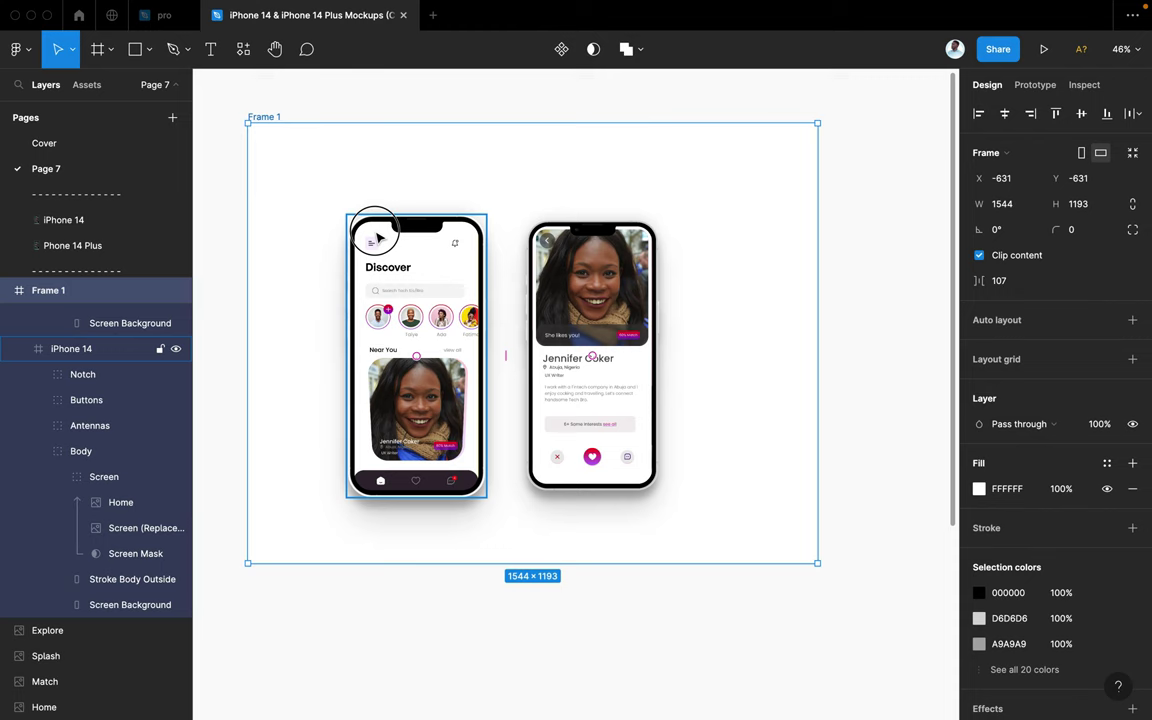
pyautogui.click(275, 172)
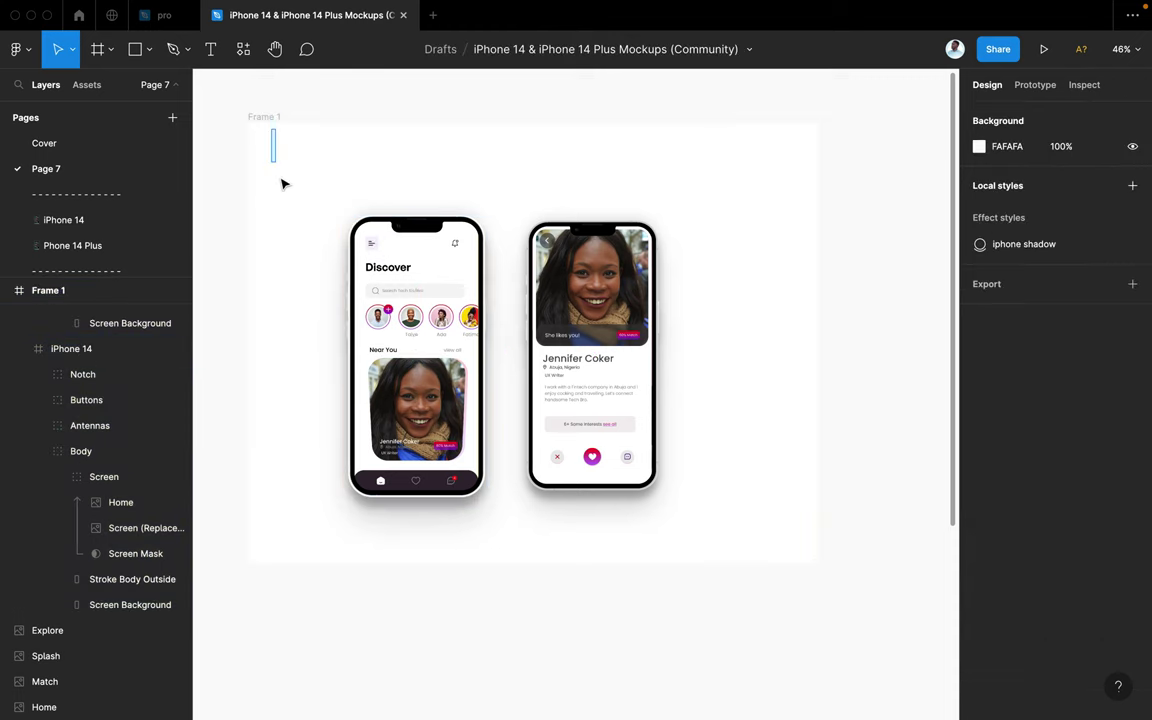
pyautogui.moveTo(270, 123); pyautogui.dragTo(291, 160)
pyautogui.moveTo(528, 168); pyautogui.dragTo(529, 171)
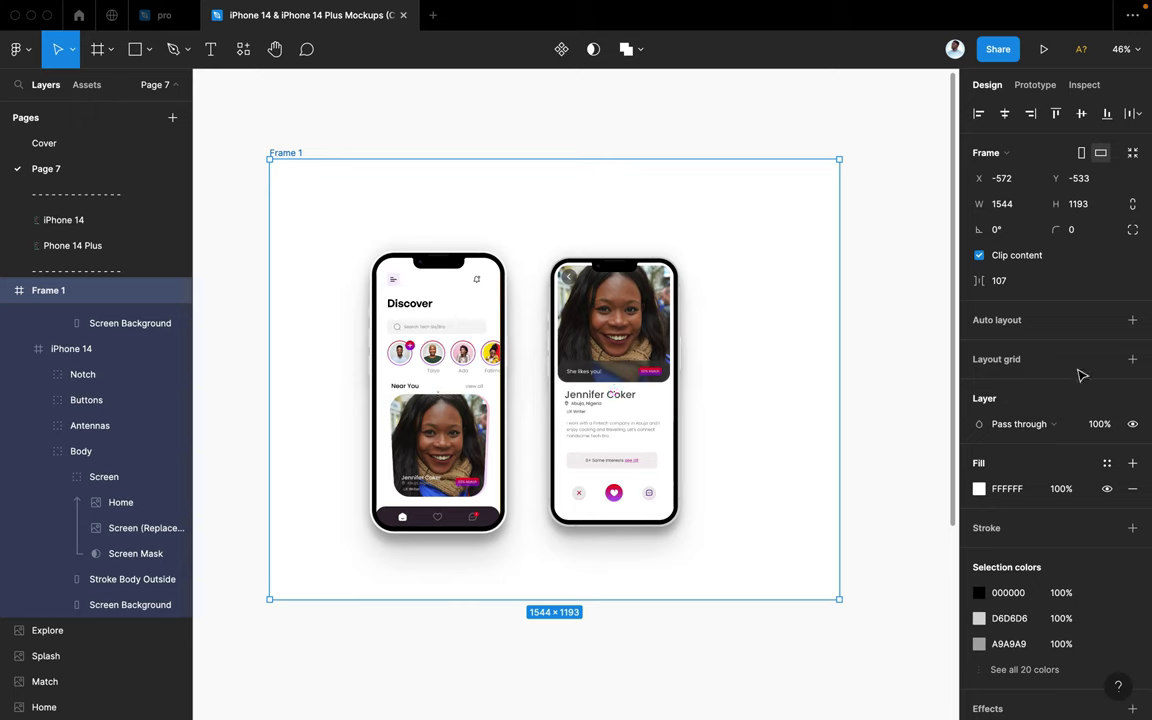
# Step: Fill Frame 1 with pale pink F9D5FA, lightened from the app's sampled magenta
pyautogui.click(979, 489)
pyautogui.click(979, 489)
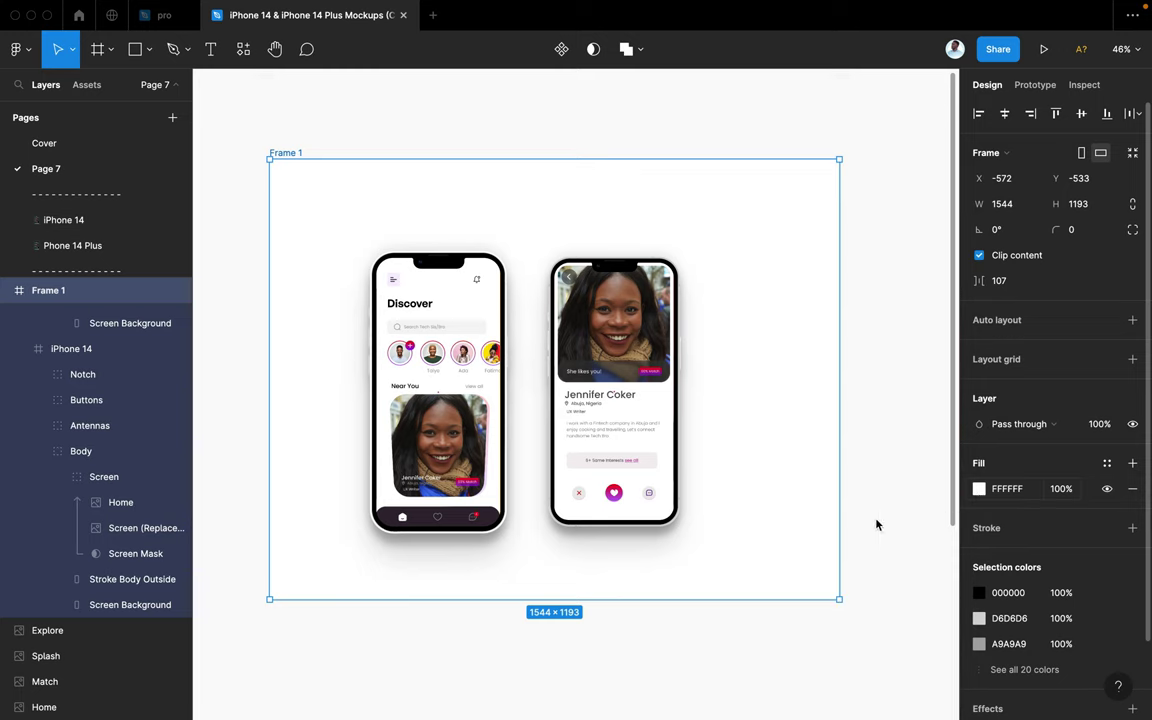
pyautogui.click(790, 542)
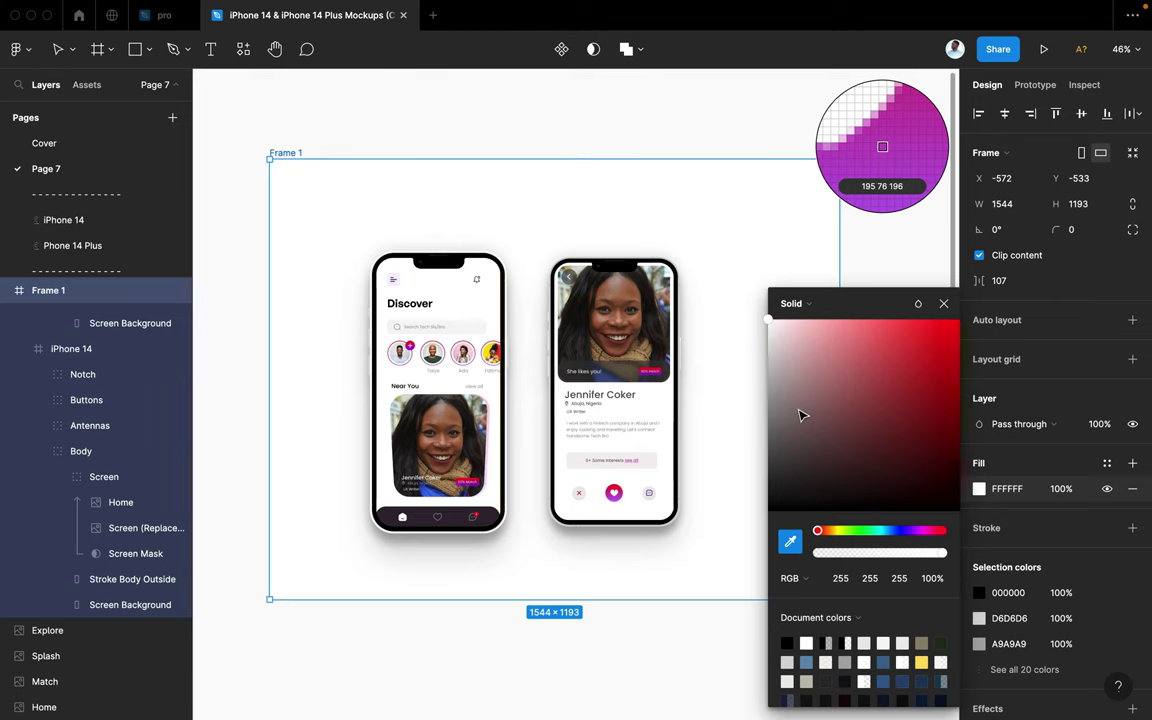
pyautogui.click(788, 355)
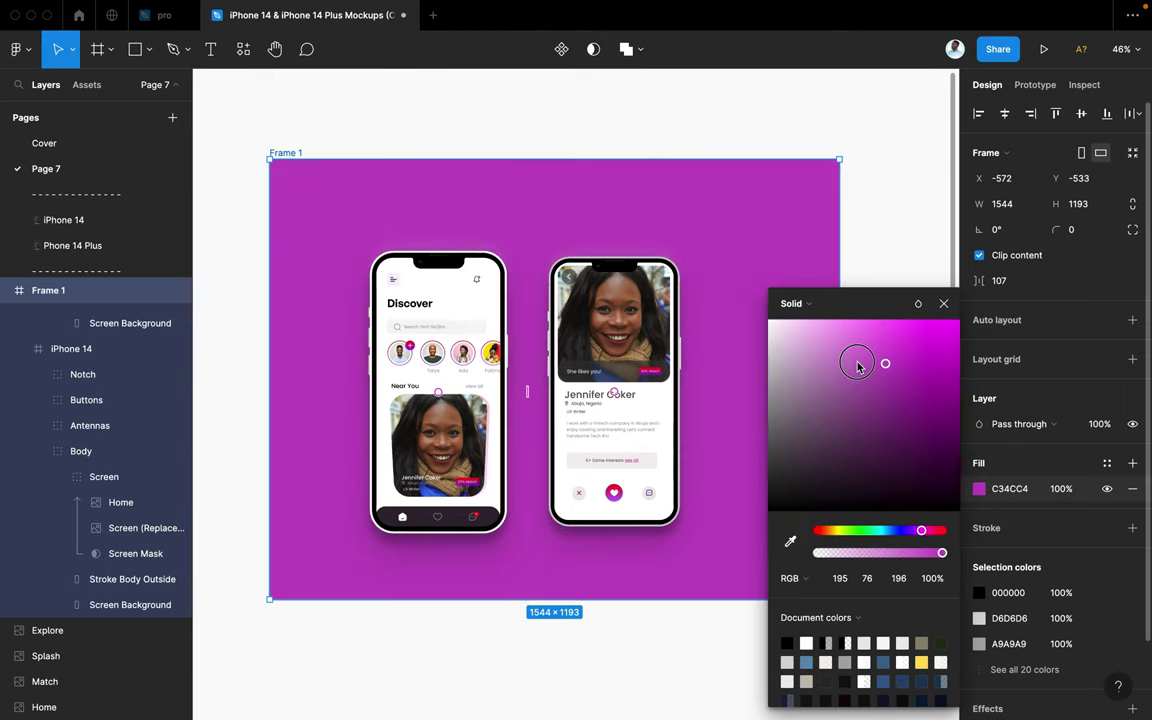
pyautogui.moveTo(857, 362); pyautogui.dragTo(786, 329)
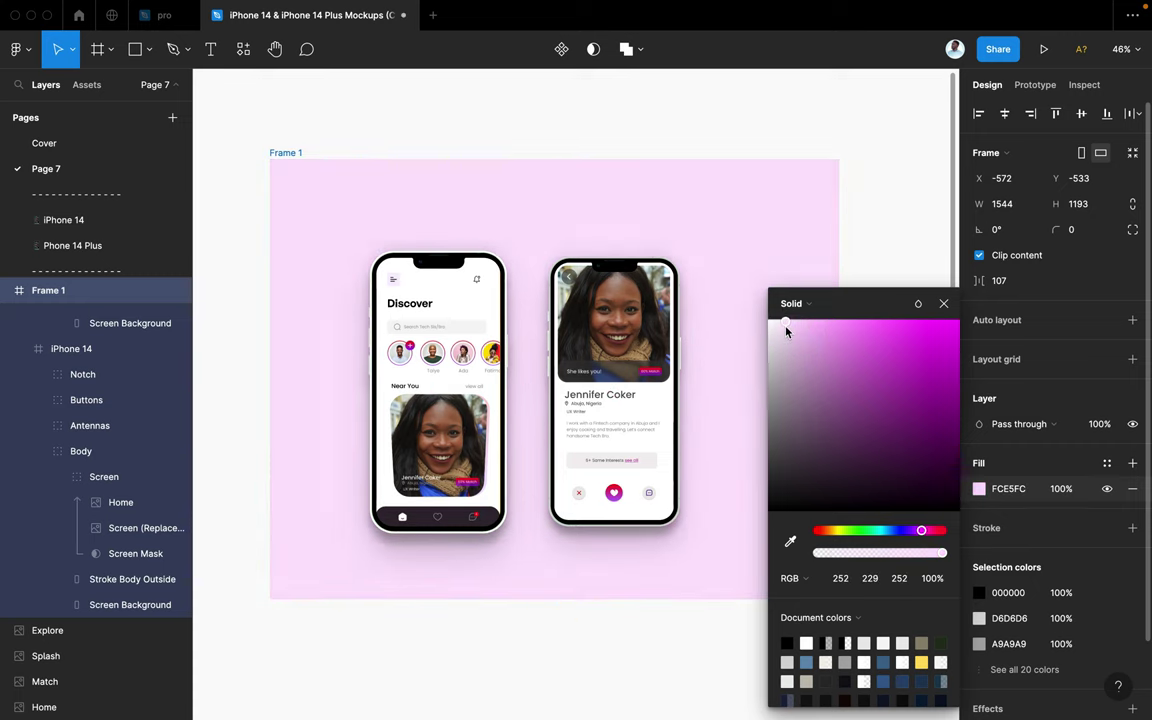
pyautogui.click(797, 330)
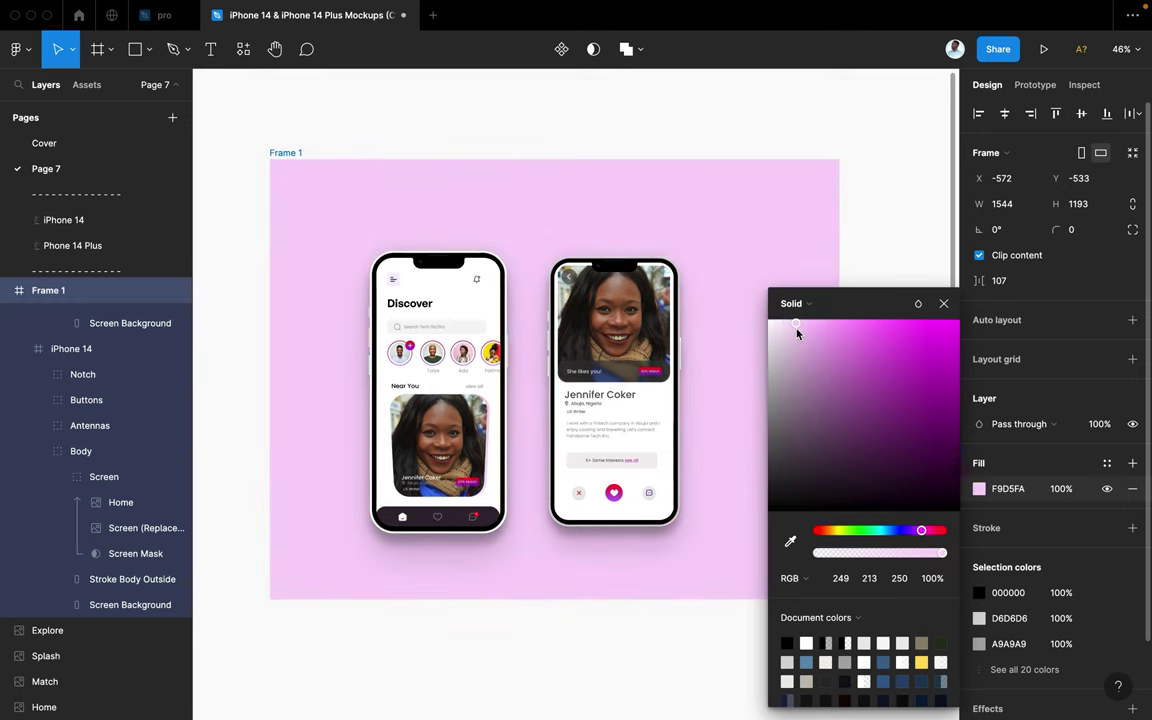
pyautogui.click(980, 489)
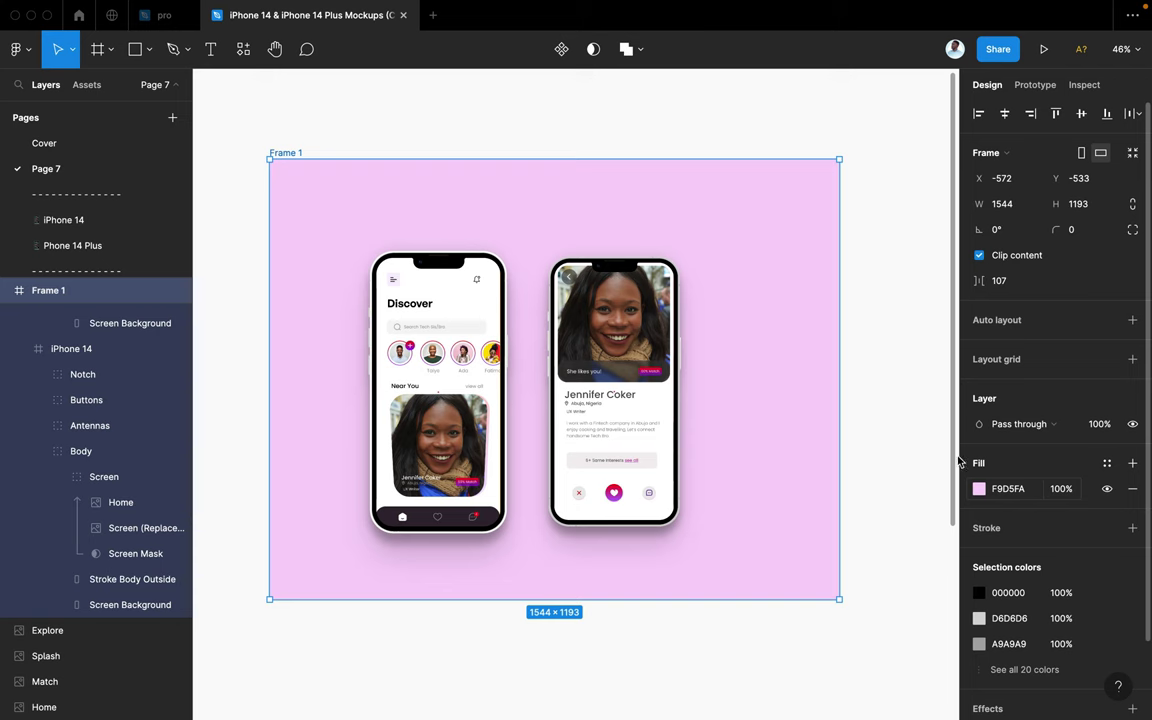
# Step: Change Frame 1's fill to a radial gradient with a pink outer stop at about 8% opacity
pyautogui.click(979, 489)
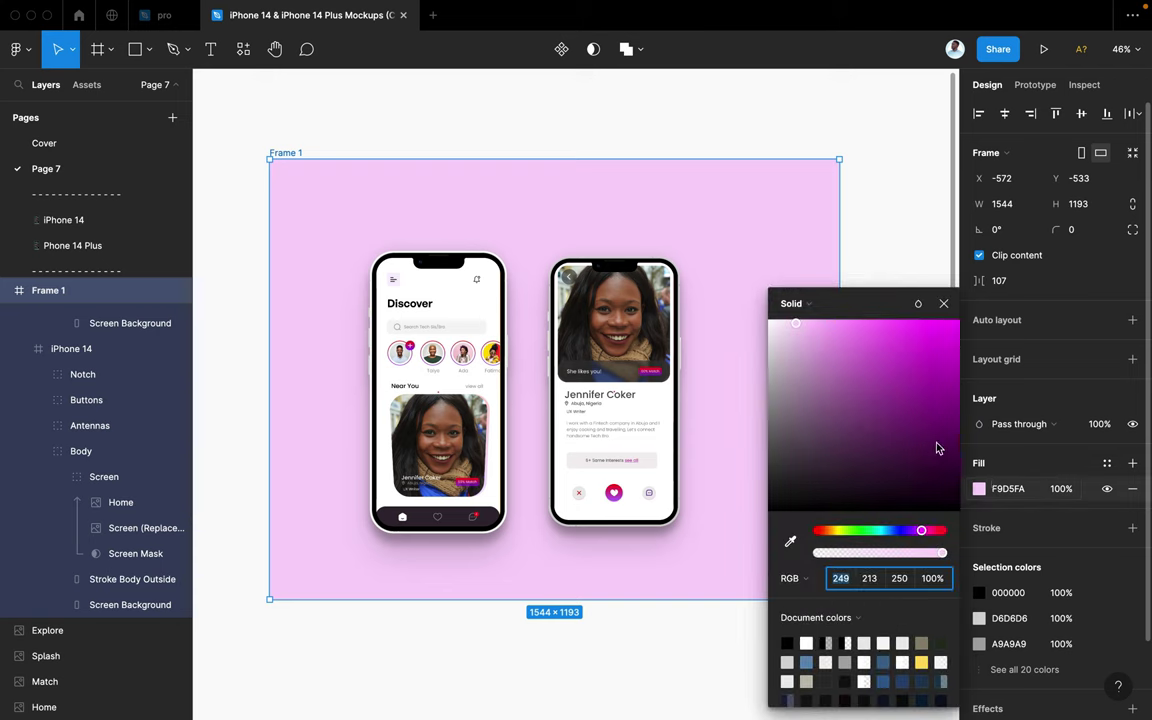
pyautogui.click(806, 307)
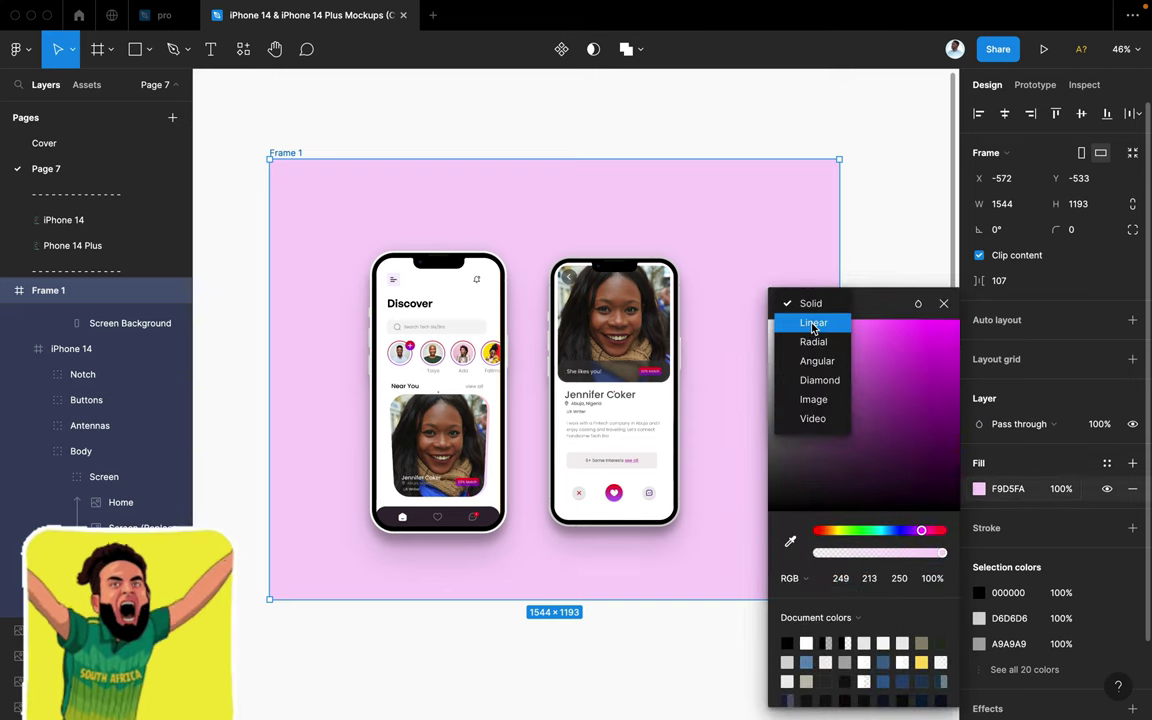
pyautogui.click(813, 324)
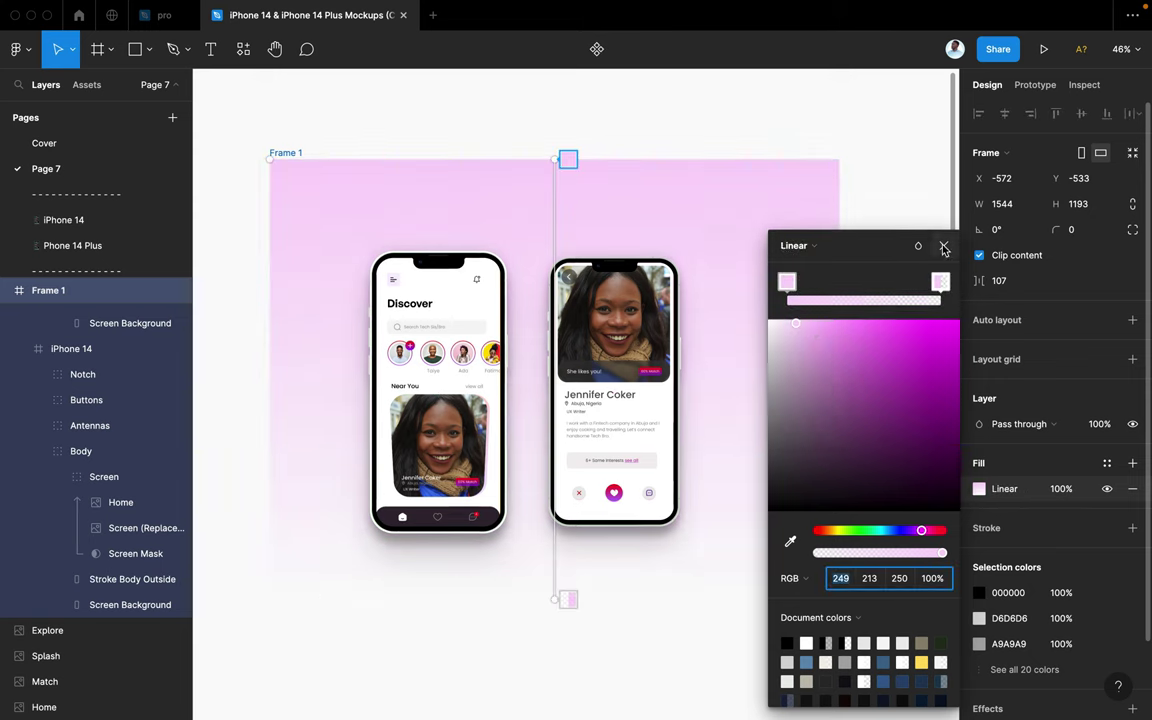
pyautogui.click(814, 248)
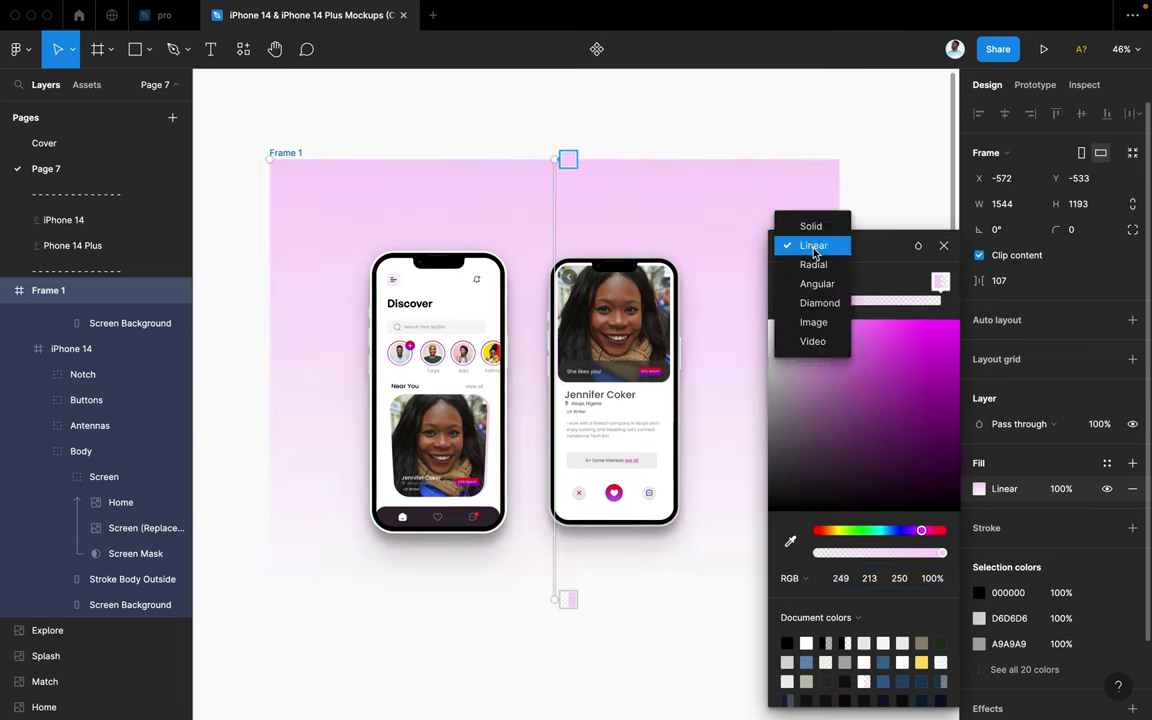
pyautogui.click(813, 264)
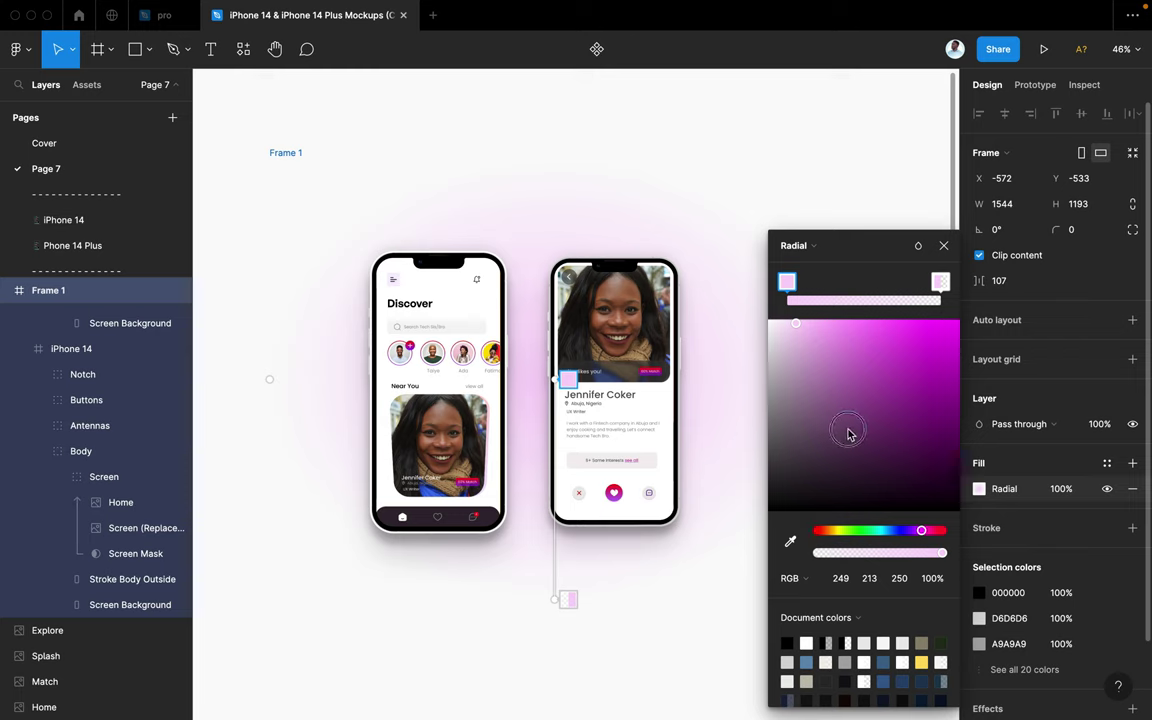
pyautogui.click(940, 281)
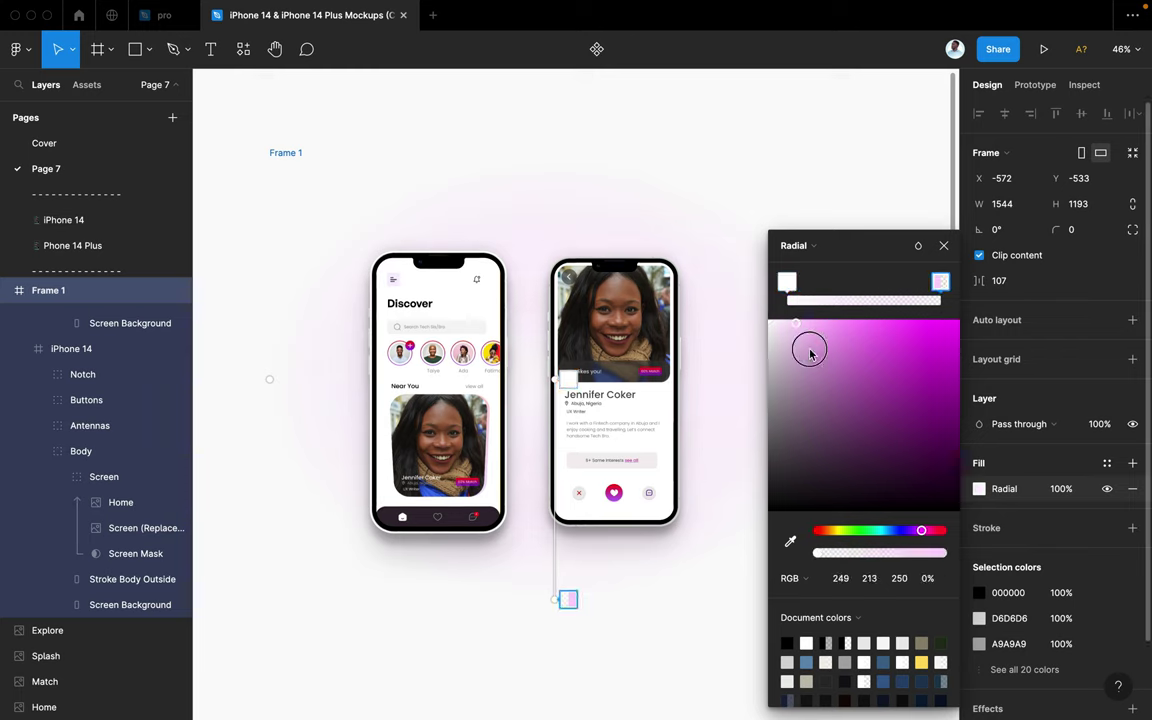
pyautogui.click(858, 338)
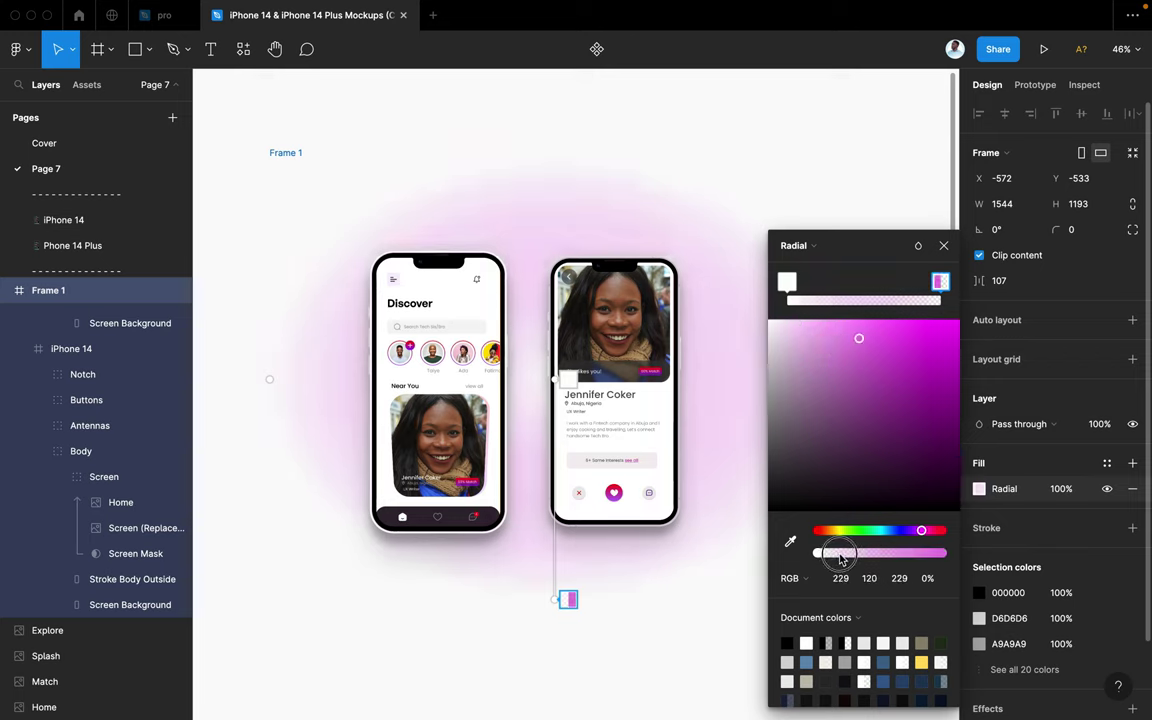
pyautogui.click(850, 558)
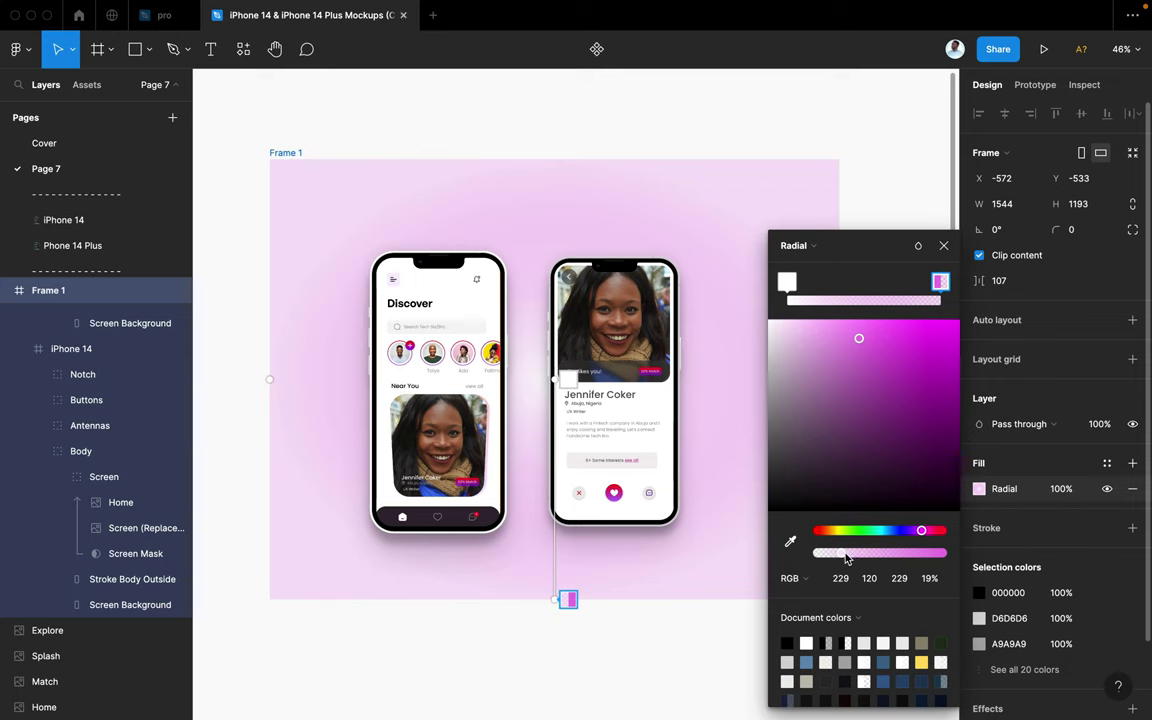
pyautogui.moveTo(840, 548); pyautogui.dragTo(835, 550)
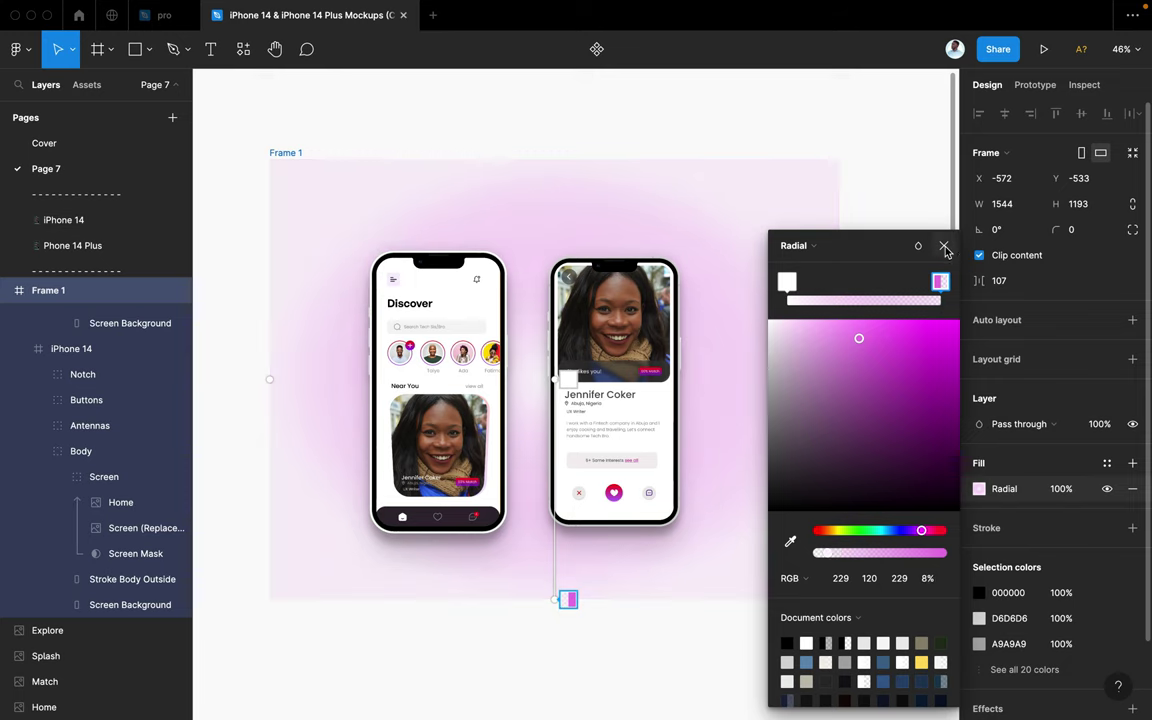
pyautogui.press('Escape')
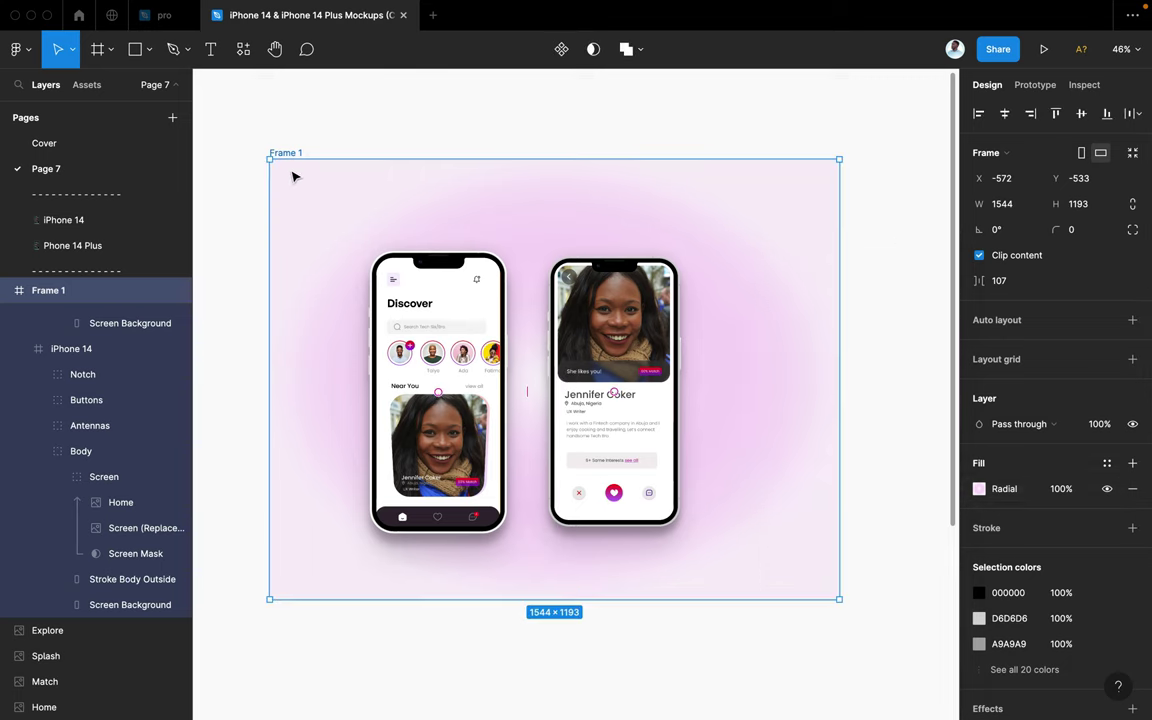
# Step: Proportionally enlarge both phone mockups and re-centre them inside Frame 1
pyautogui.press('Escape')
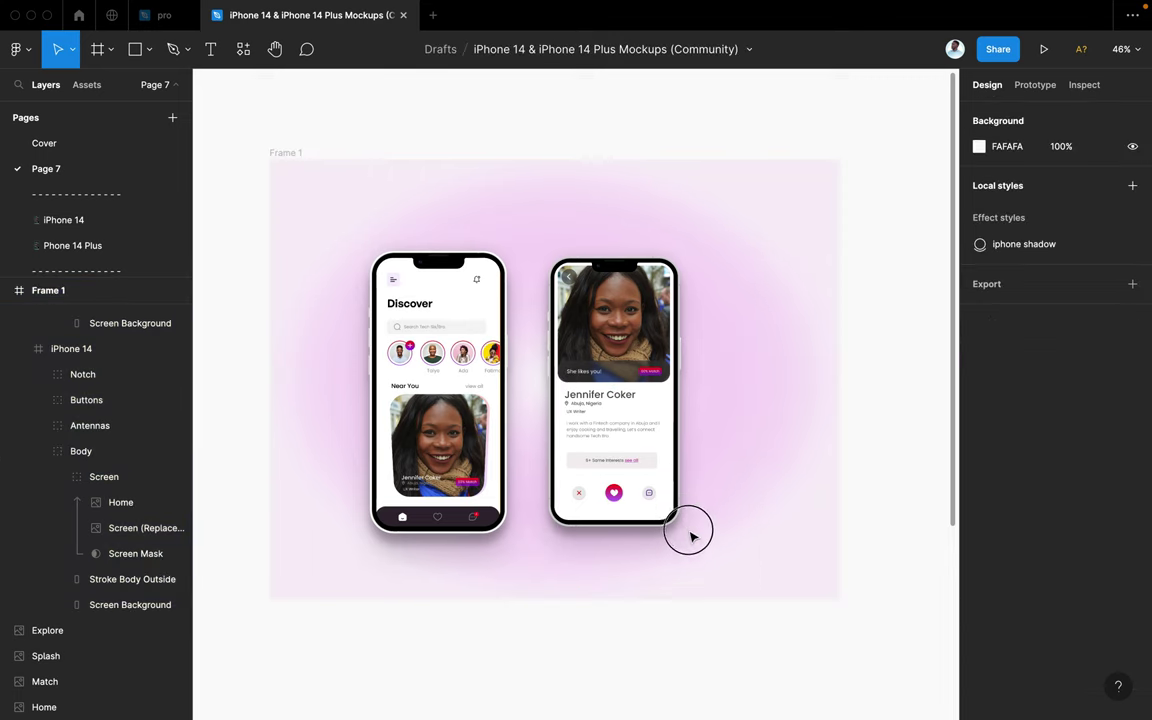
pyautogui.moveTo(690, 537); pyautogui.dragTo(733, 598)
pyautogui.press('k')
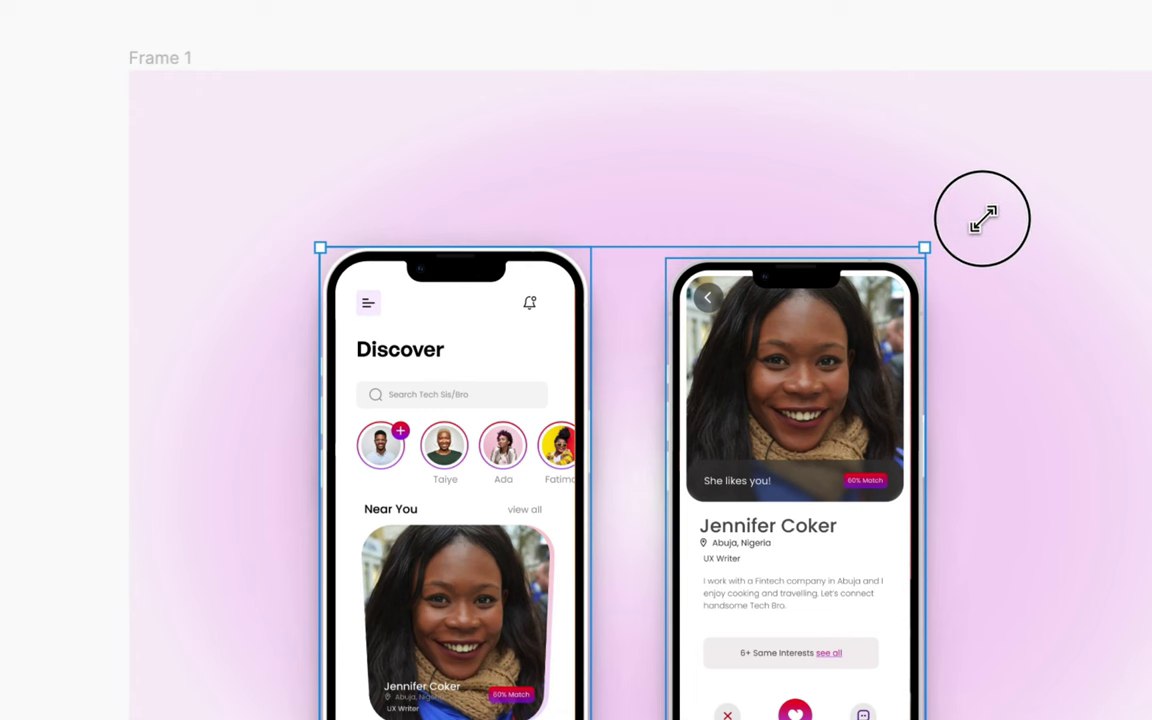
pyautogui.moveTo(924, 247); pyautogui.dragTo(1013, 168)
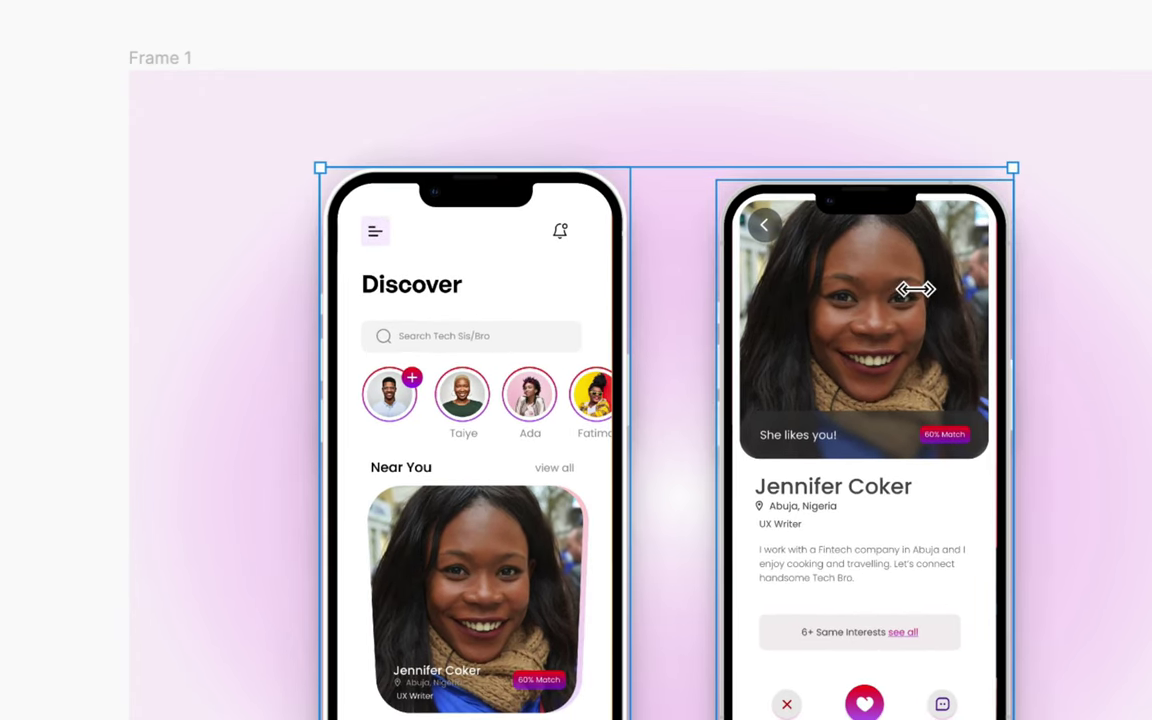
pyautogui.moveTo(880, 328); pyautogui.dragTo(858, 368)
pyautogui.click(175, 63)
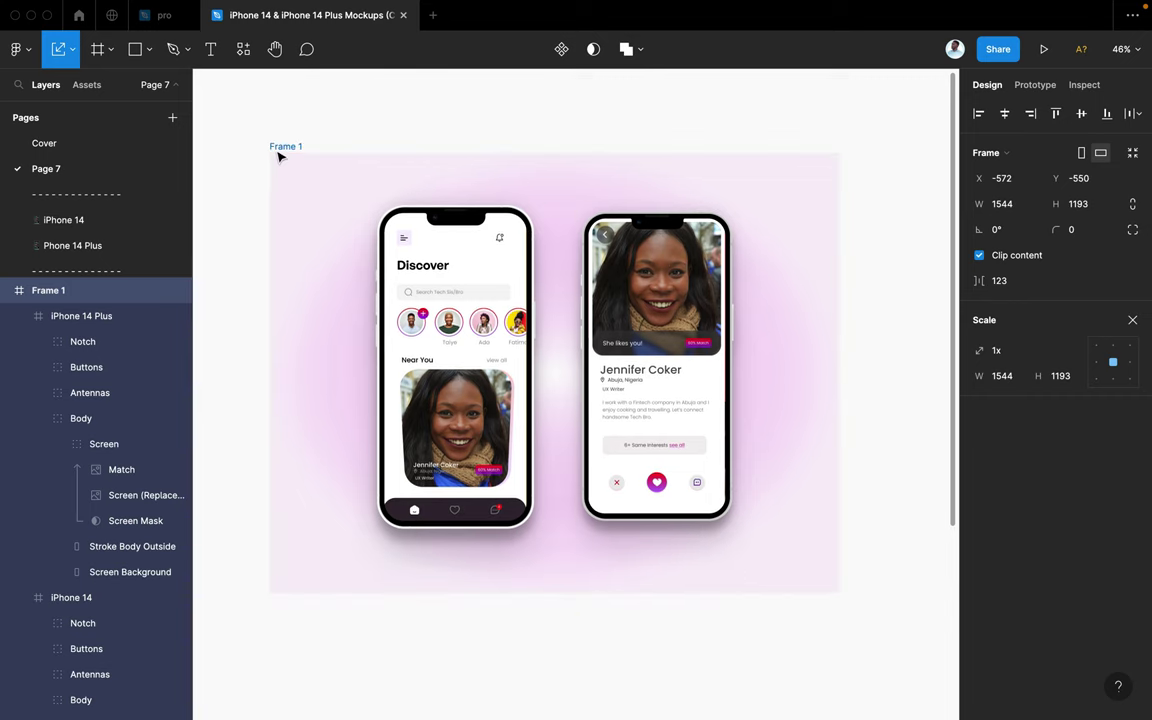
# Step: Nudge Frame 1 slightly upward and return to the Move tool
pyautogui.moveTo(278, 165); pyautogui.dragTo(276, 140)
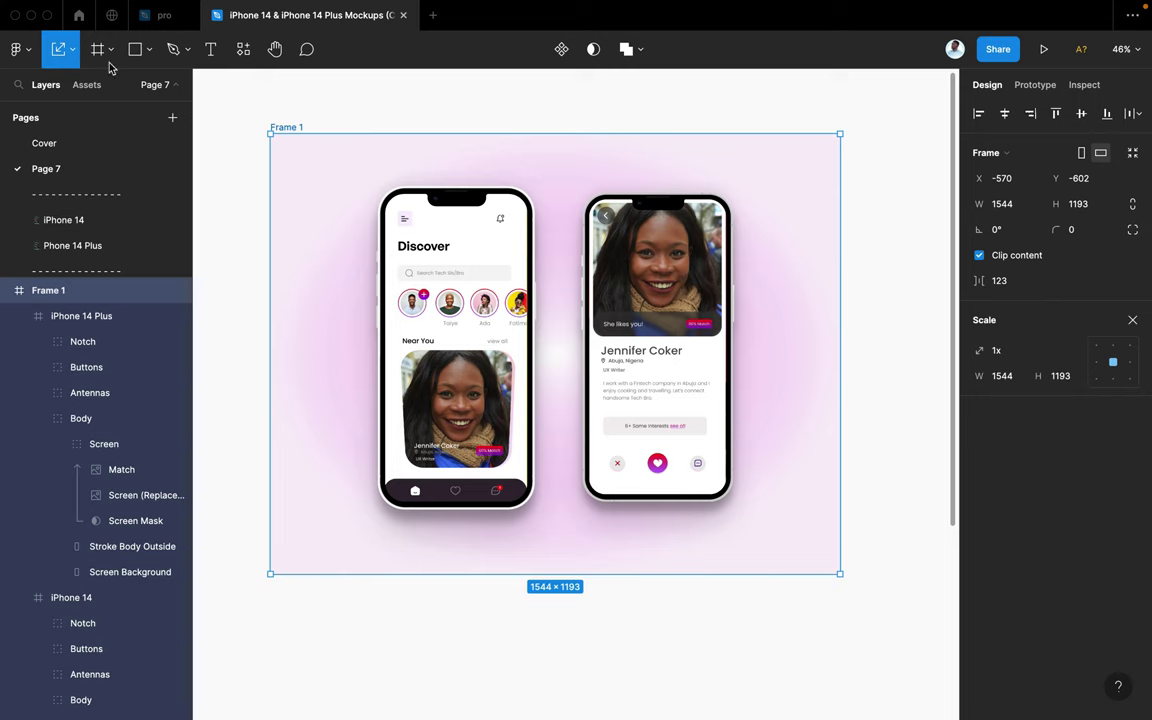
pyautogui.click(70, 50)
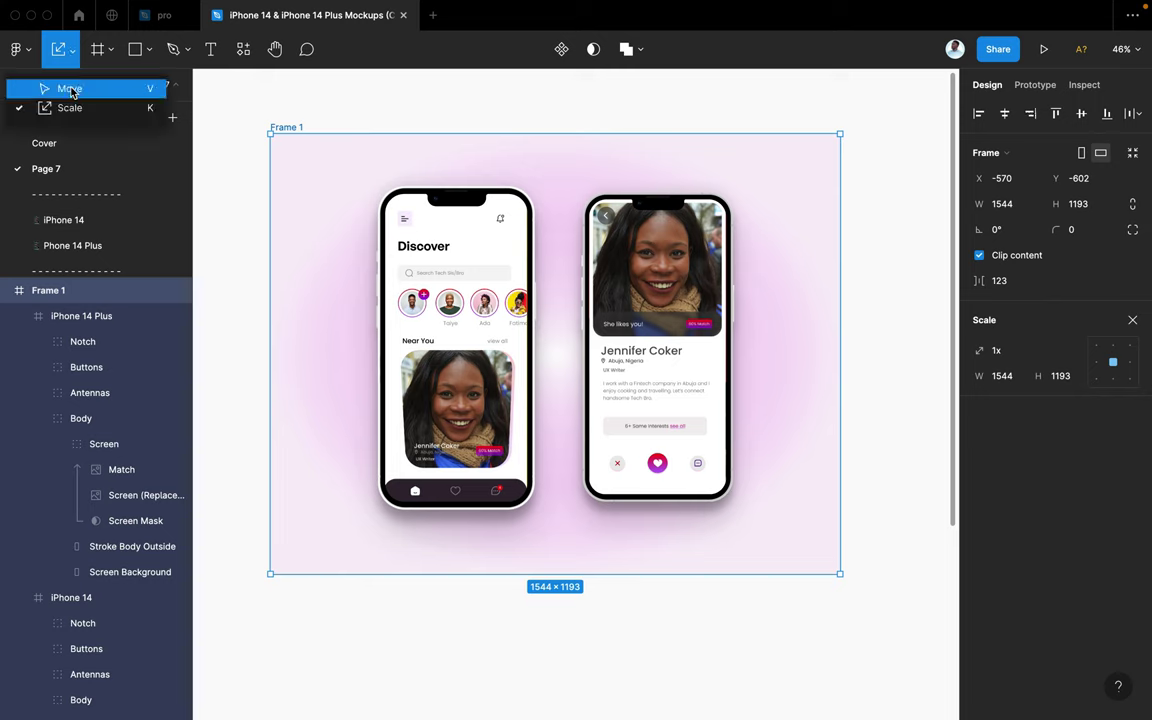
pyautogui.press('v')
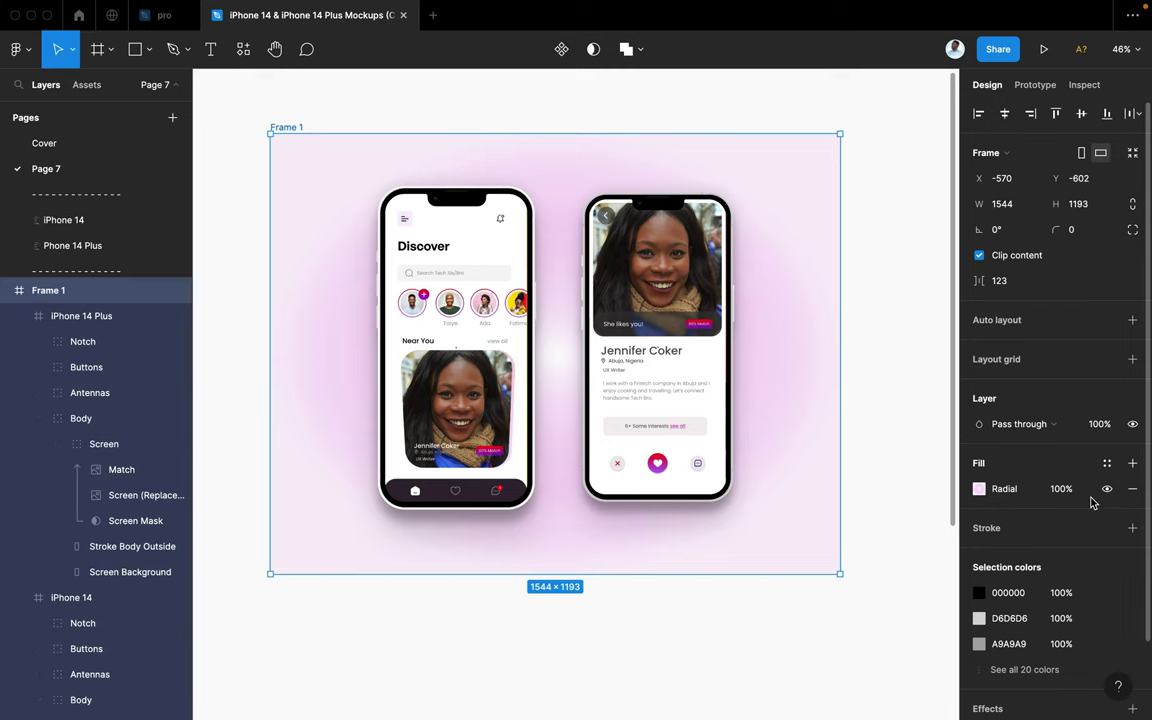
# Step: Add a 3x PNG export setting to Frame 1 and export it
pyautogui.scroll(-3, 1095, 495)
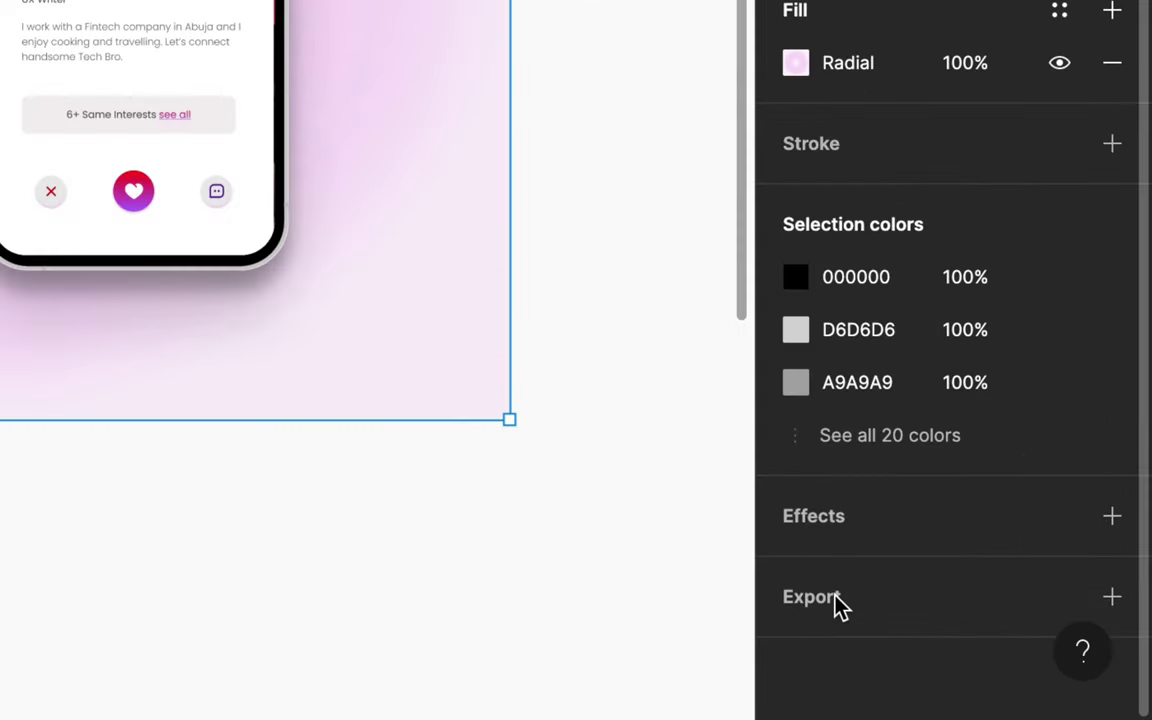
pyautogui.click(997, 662)
pyautogui.scroll(-2, 1007, 654)
pyautogui.scroll(-1, 855, 580)
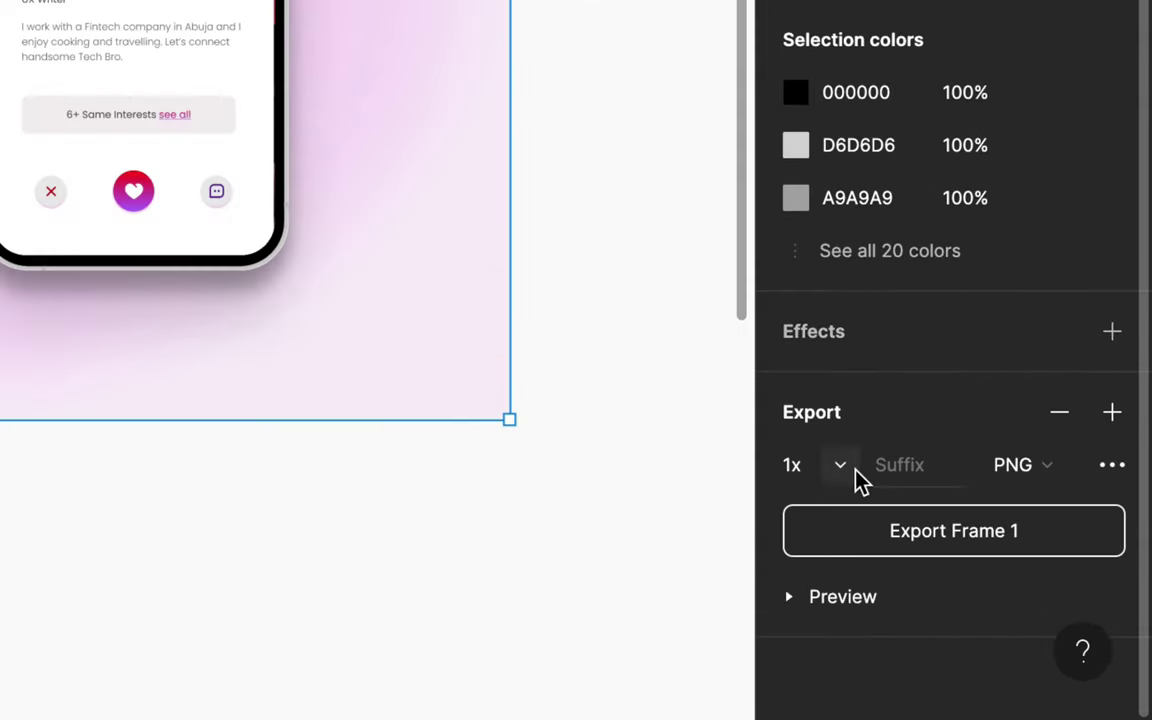
pyautogui.click(840, 472)
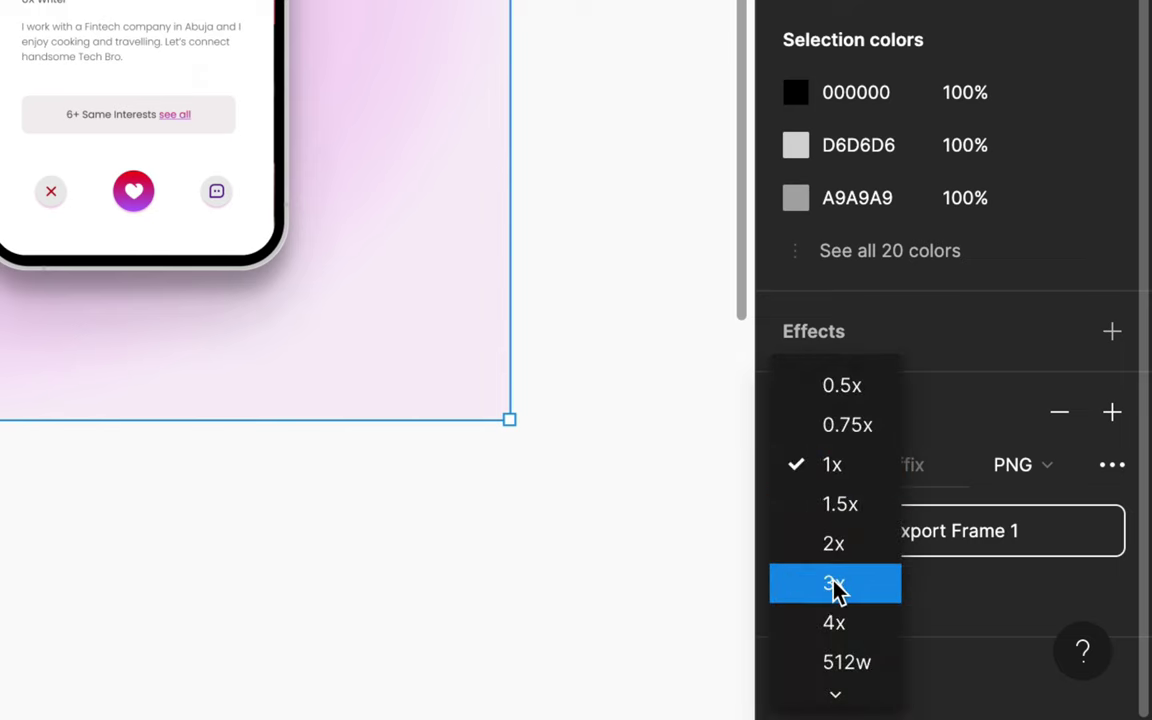
pyautogui.click(834, 588)
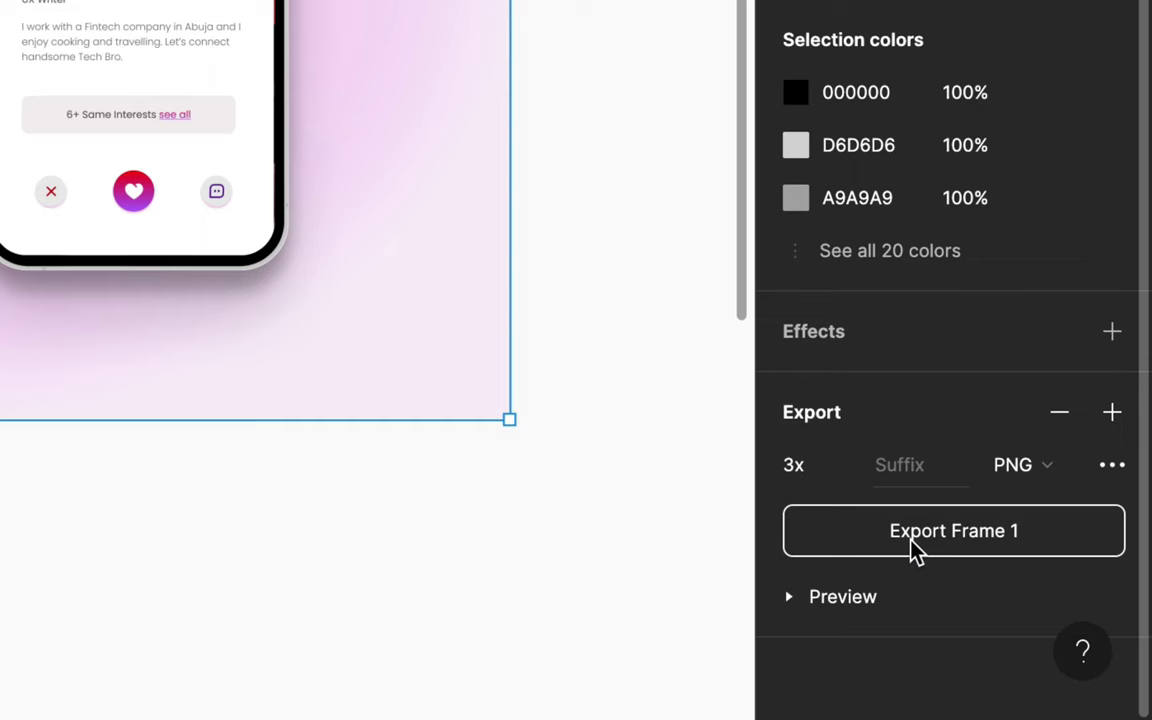
pyautogui.click(912, 545)
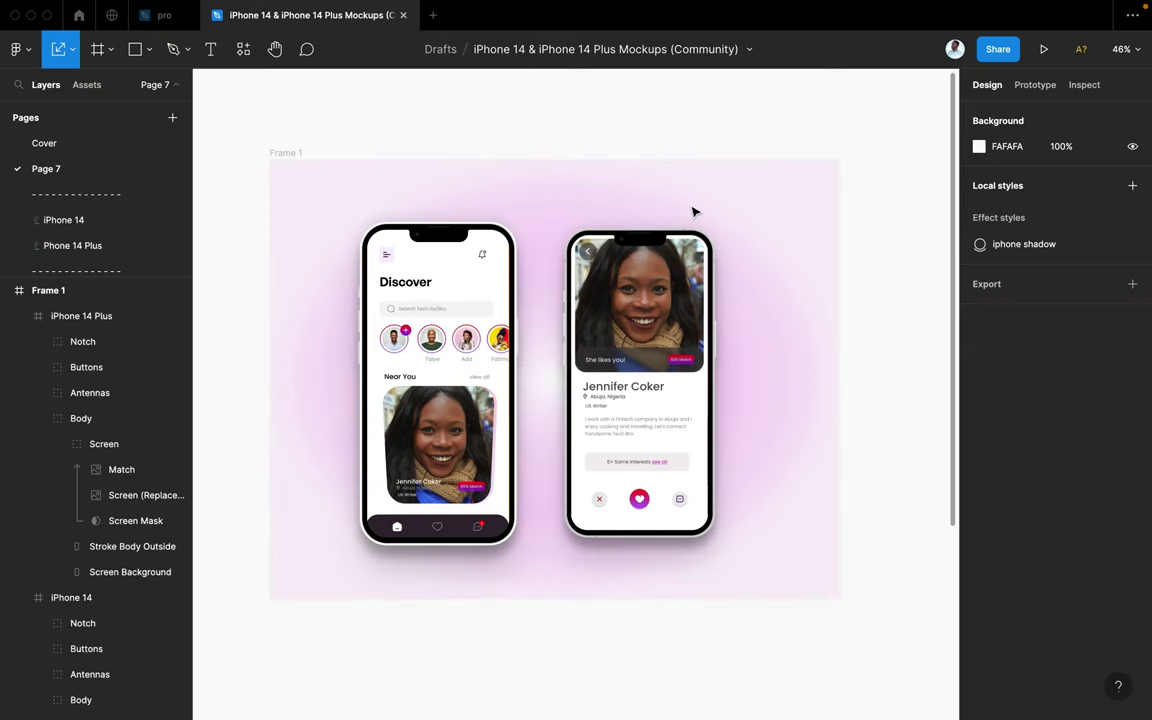
# Step: Browse Freepik's 'app mockup' results and open the first full-screen smartphone mockup page
pyautogui.hotkey('ctrl', 'Right')
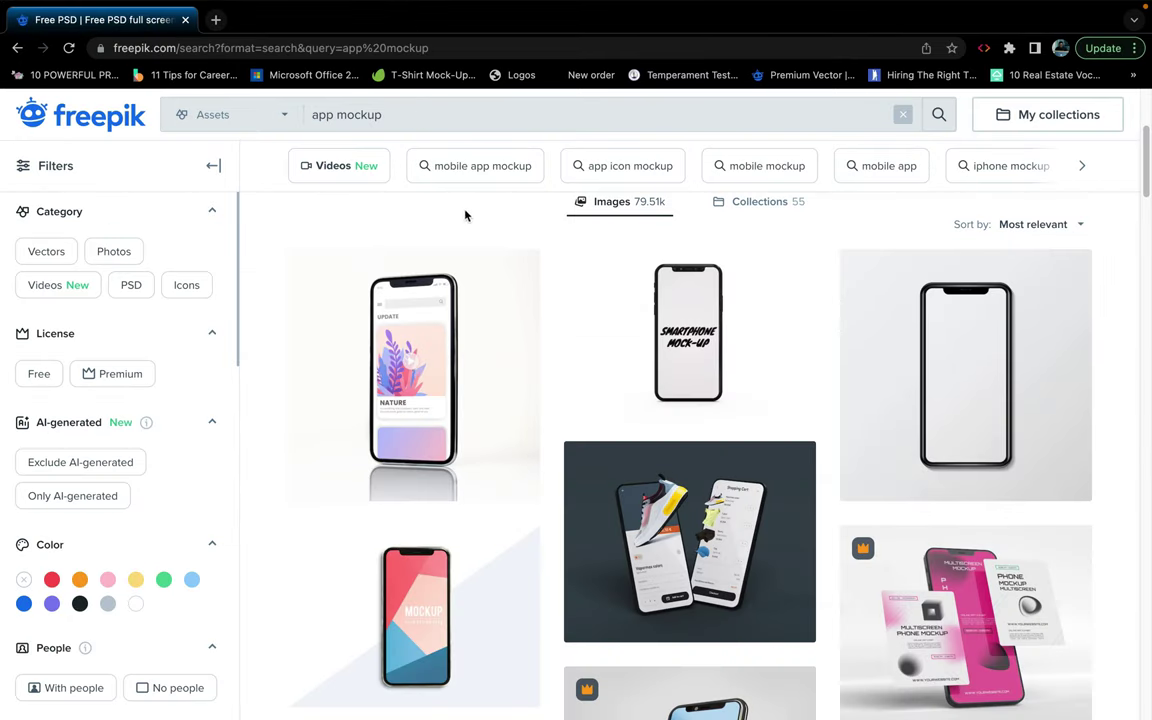
pyautogui.moveTo(788, 378)
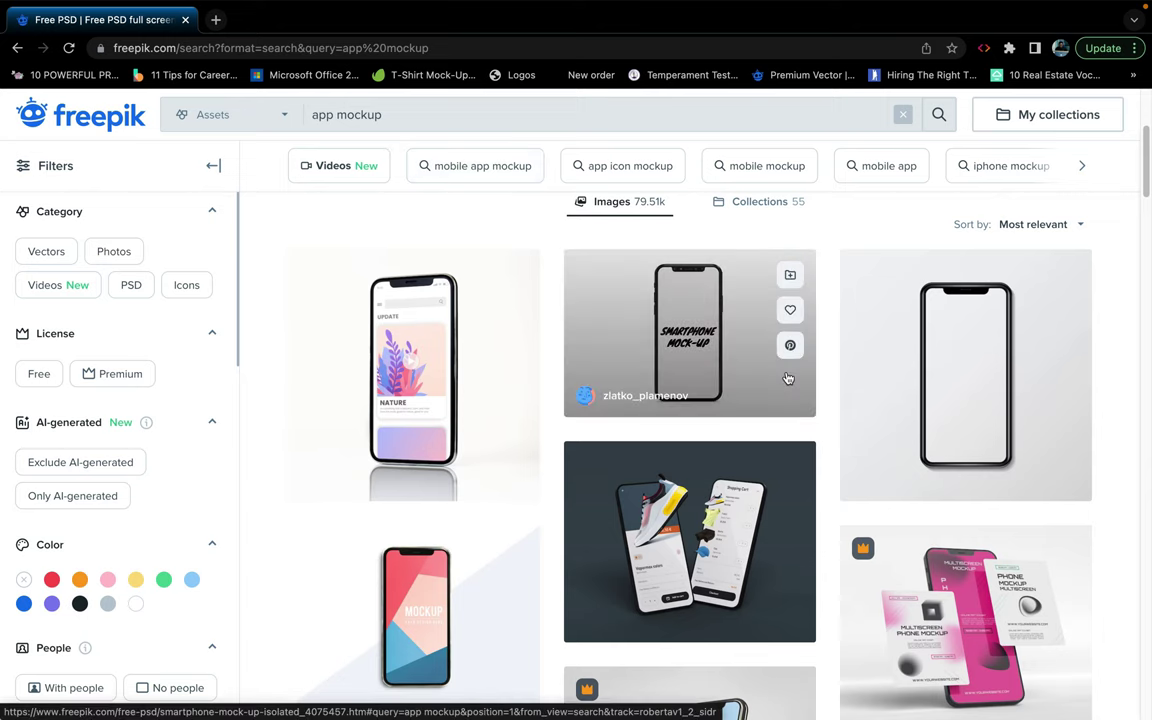
pyautogui.scroll(-1, 788, 378)
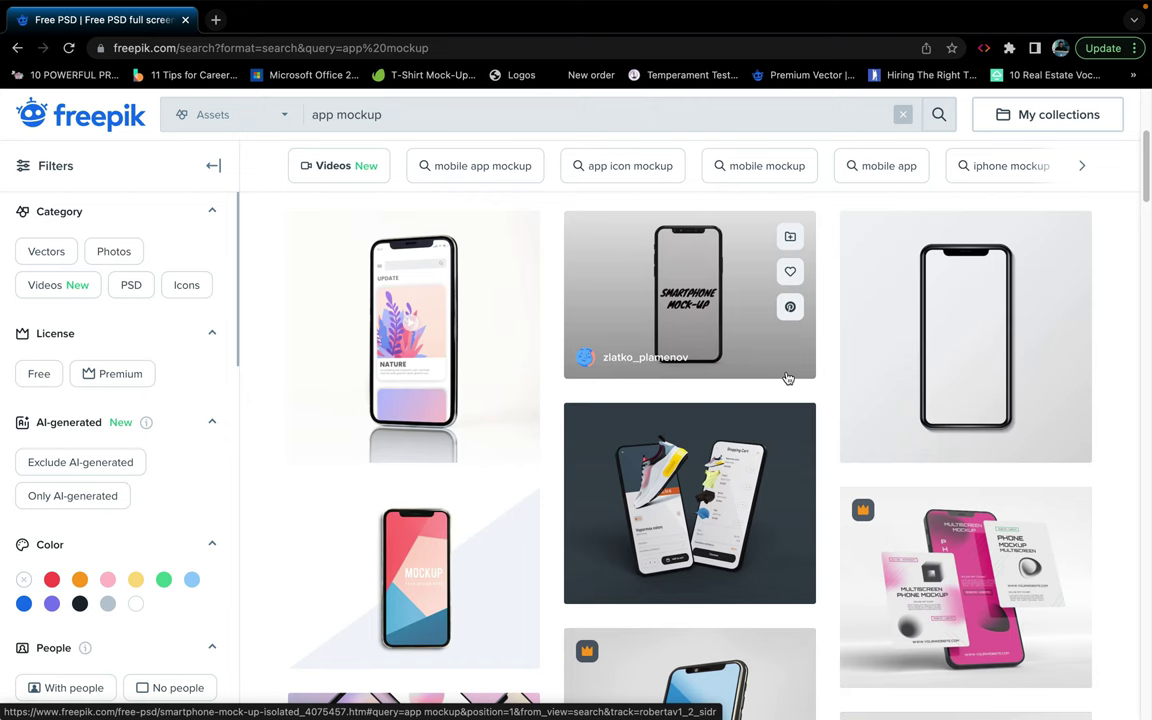
pyautogui.scroll(-3, 788, 378)
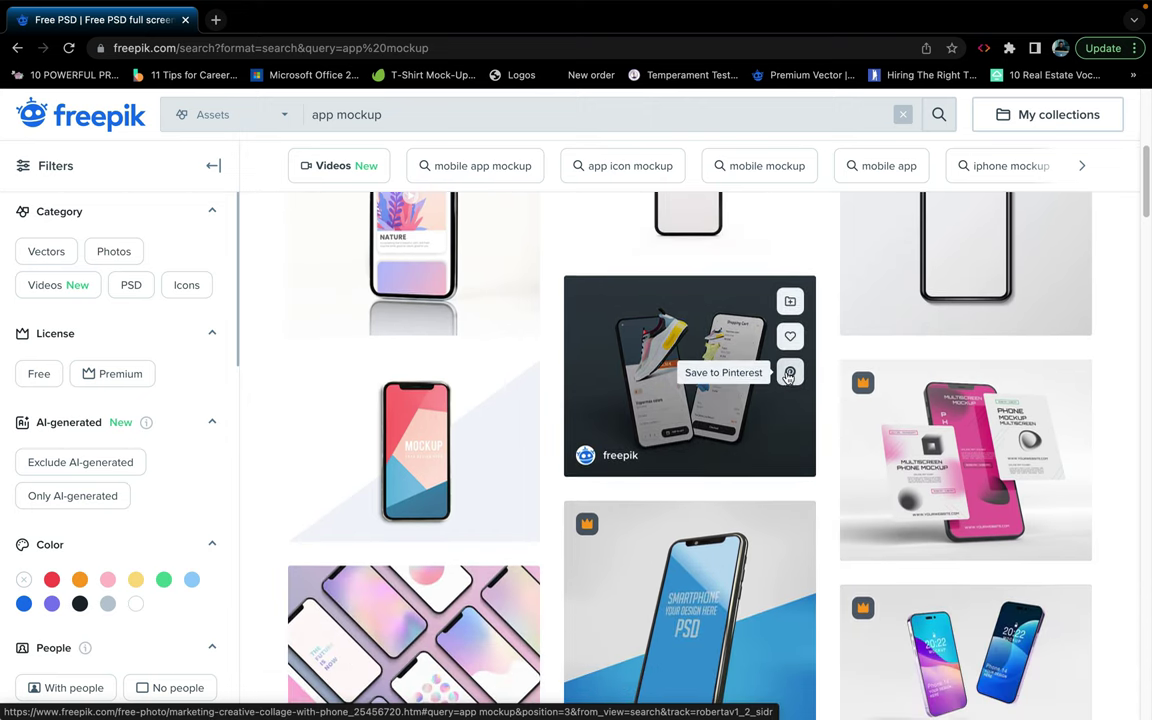
pyautogui.scroll(-9, 788, 377)
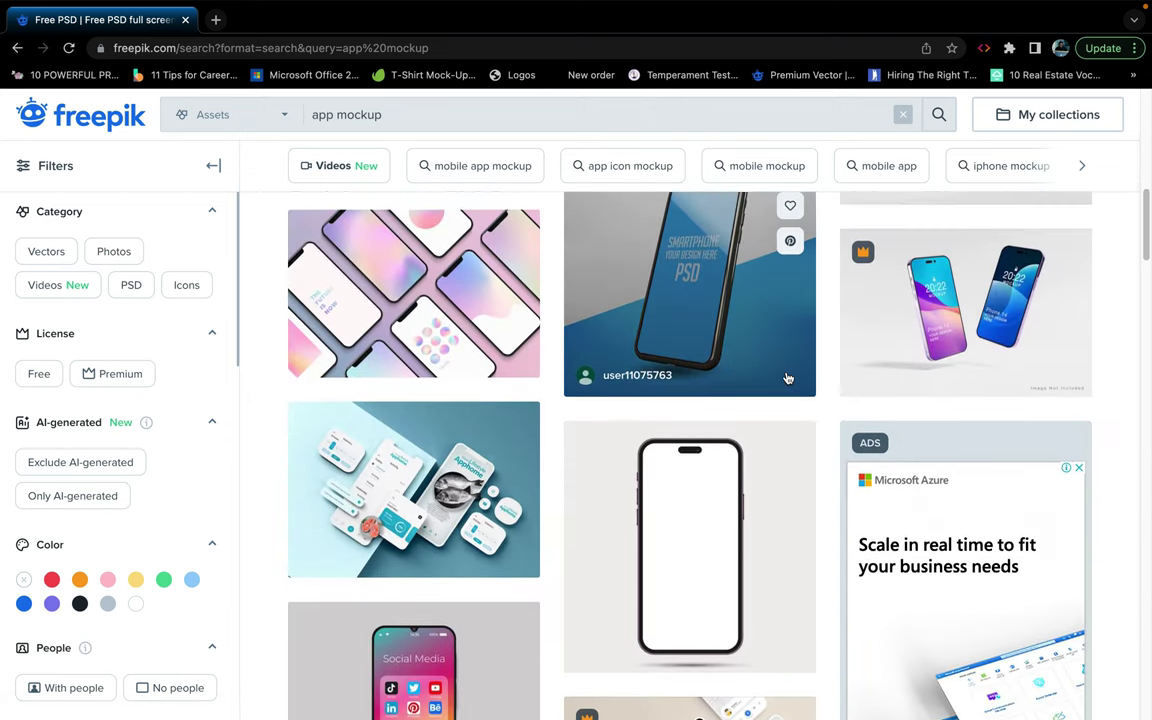
pyautogui.scroll(3, 788, 378)
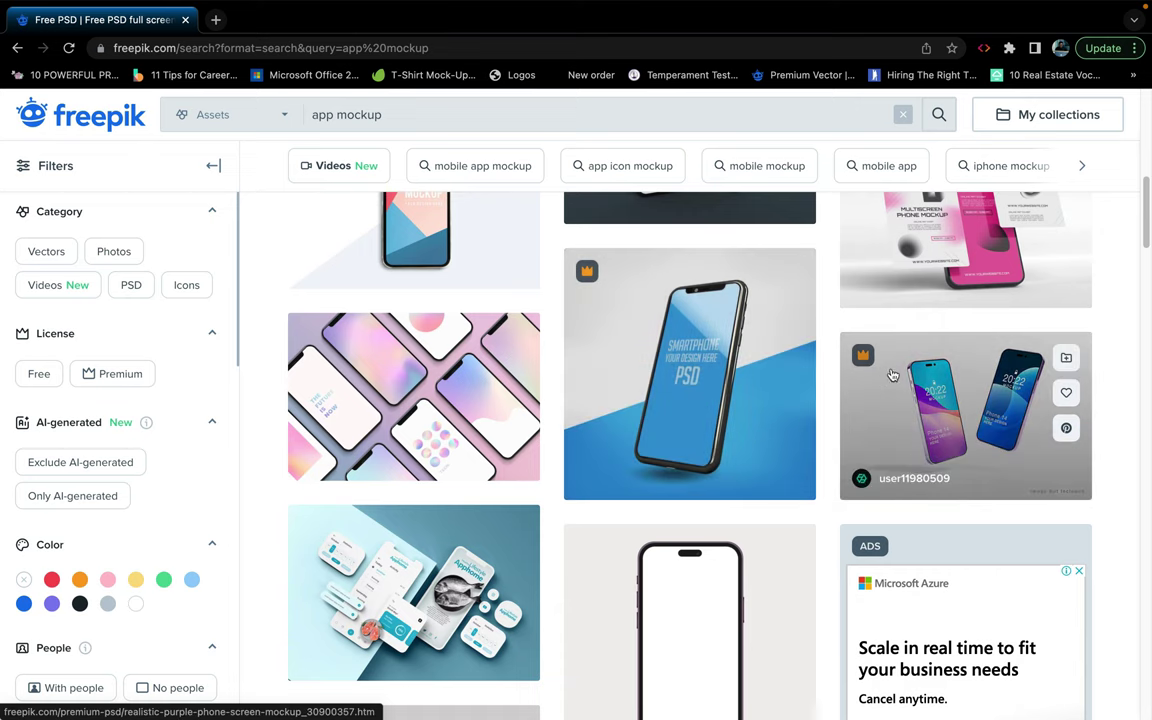
pyautogui.scroll(-3, 893, 376)
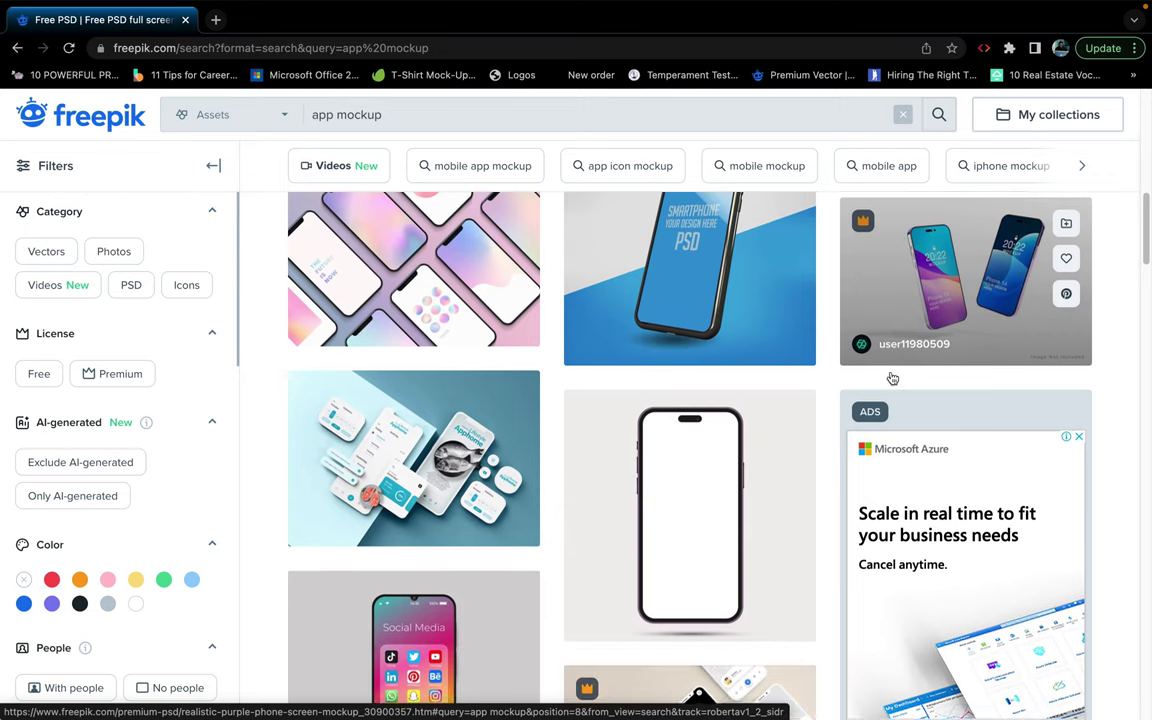
pyautogui.scroll(5, 893, 378)
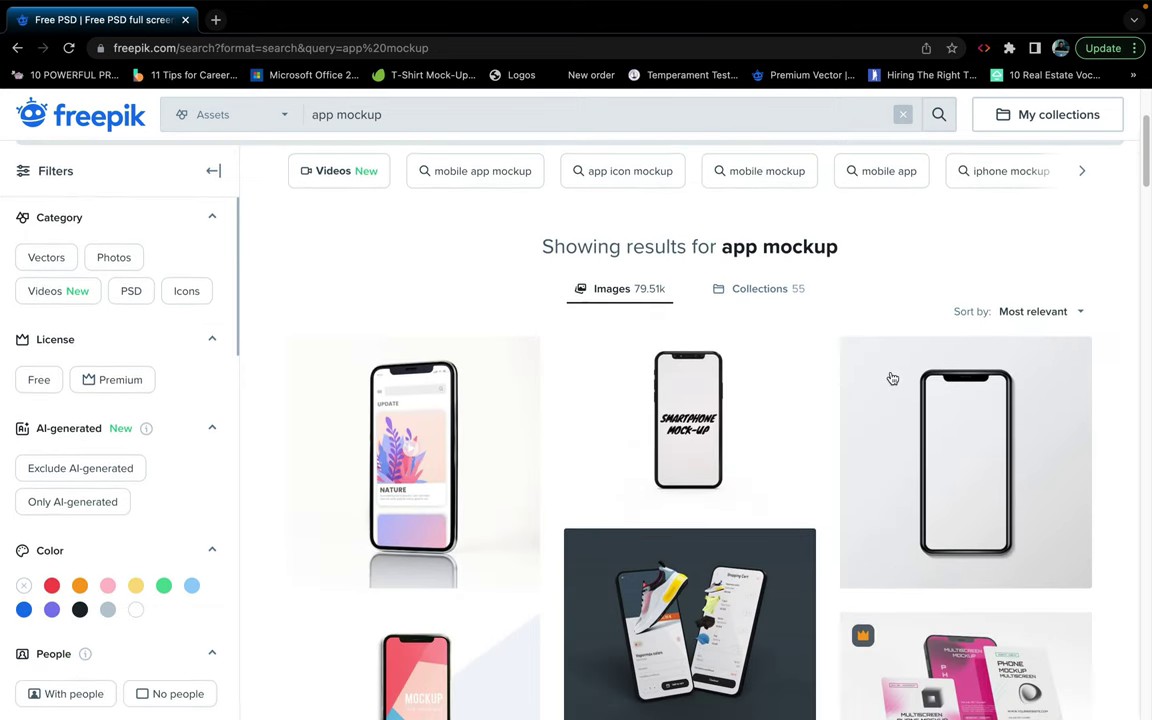
pyautogui.scroll(-1, 893, 378)
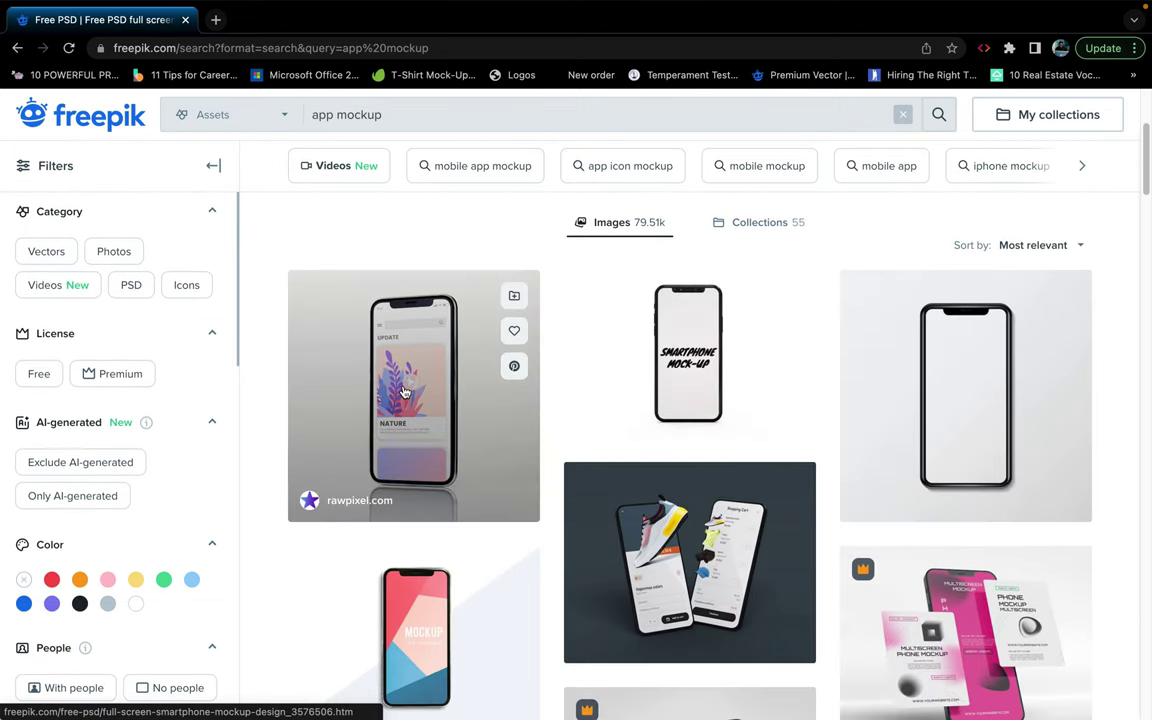
pyautogui.click(405, 391)
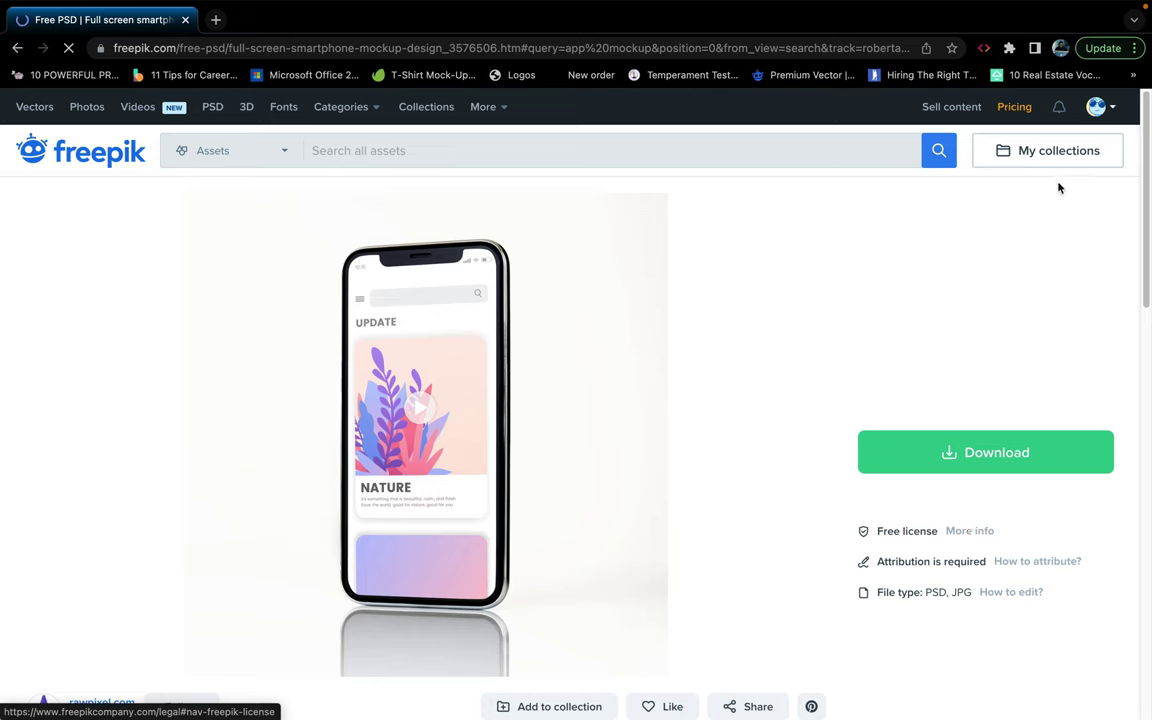
# Step: Download the smartphone mockup free with attribution, then pause the zip download
pyautogui.click(958, 460)
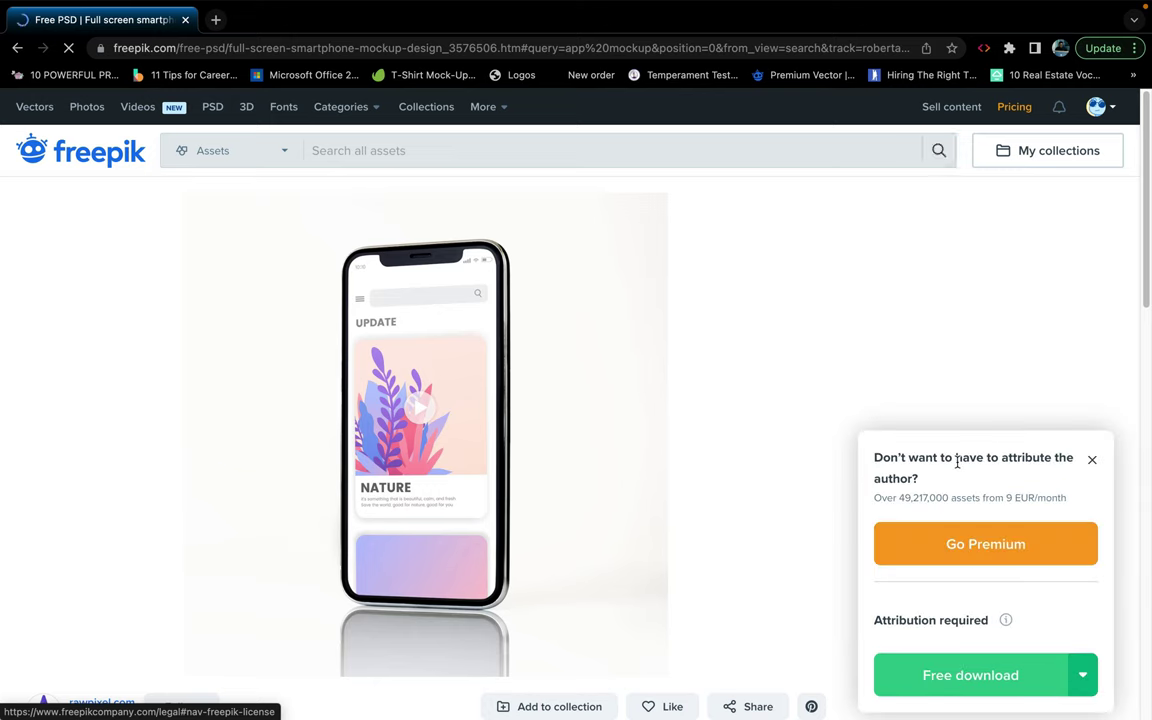
pyautogui.click(960, 674)
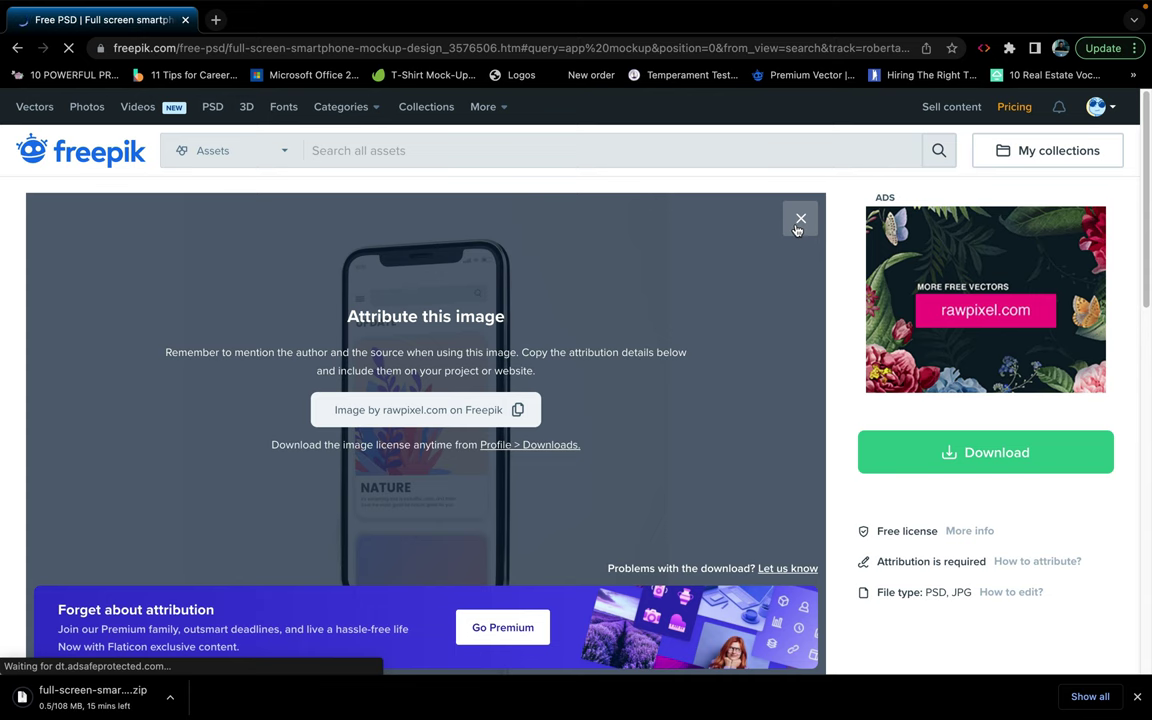
pyautogui.click(171, 697)
pyautogui.click(189, 659)
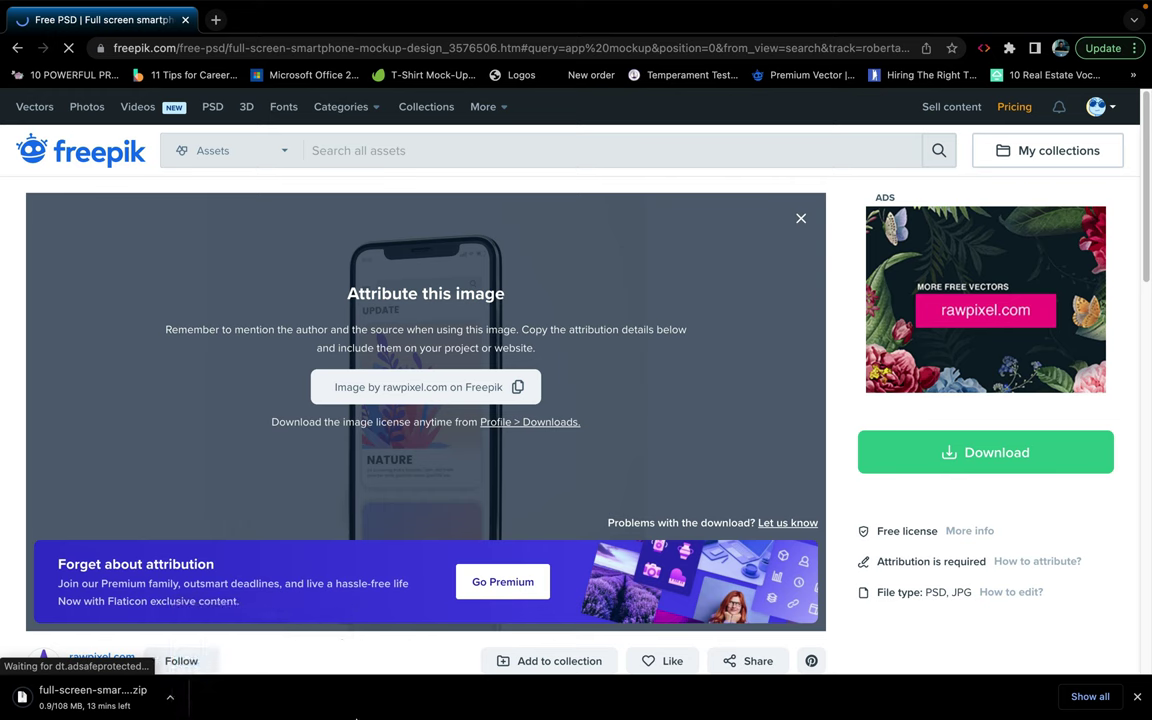
# Step: In Photoshop's 65968.psd, open the Graphic smart object as Graphic1.psb
pyautogui.moveTo(420, 690)
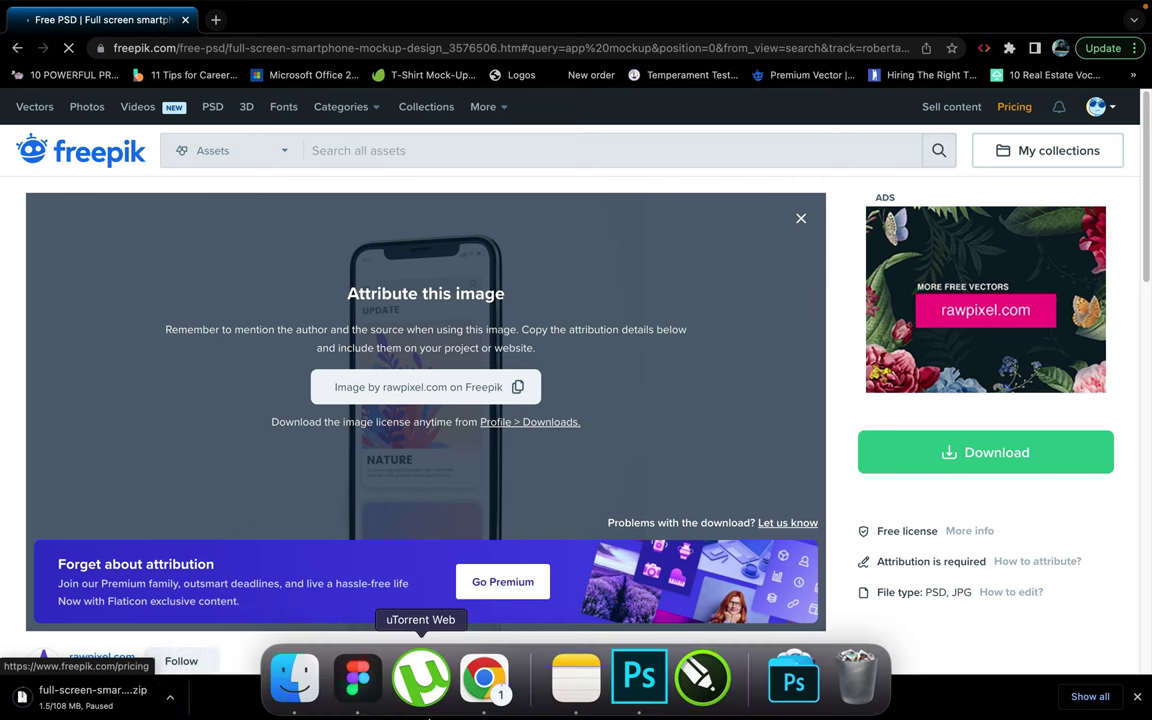
pyautogui.click(639, 680)
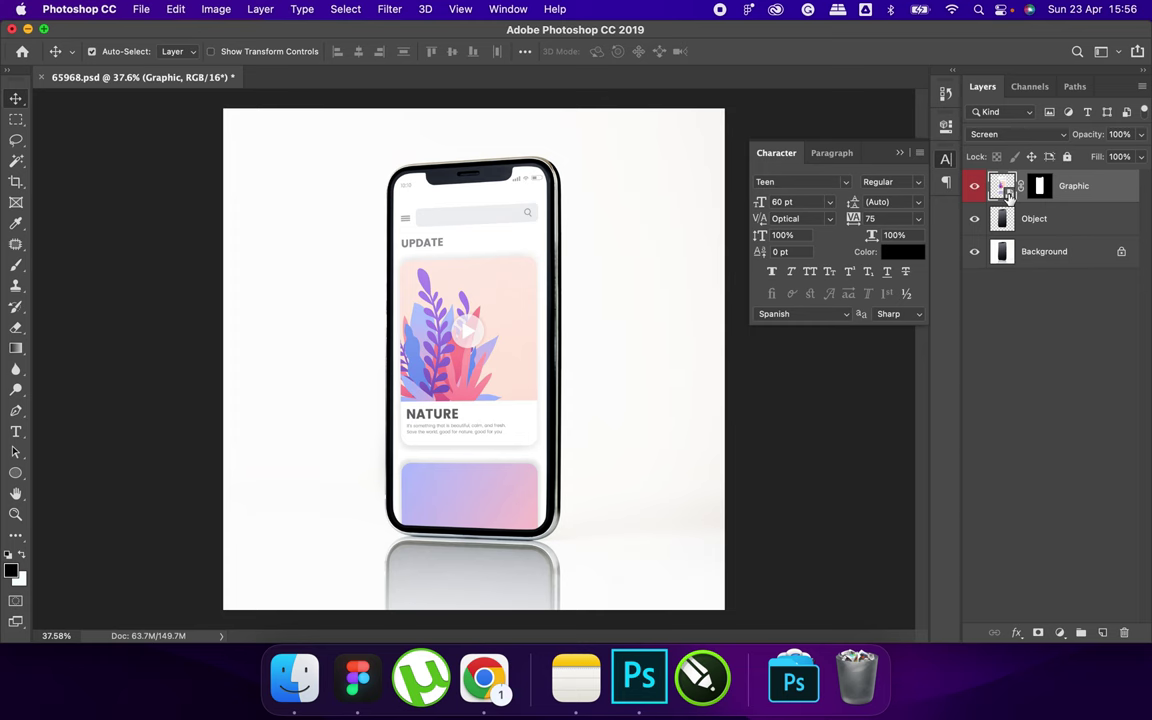
pyautogui.doubleClick(1008, 193)
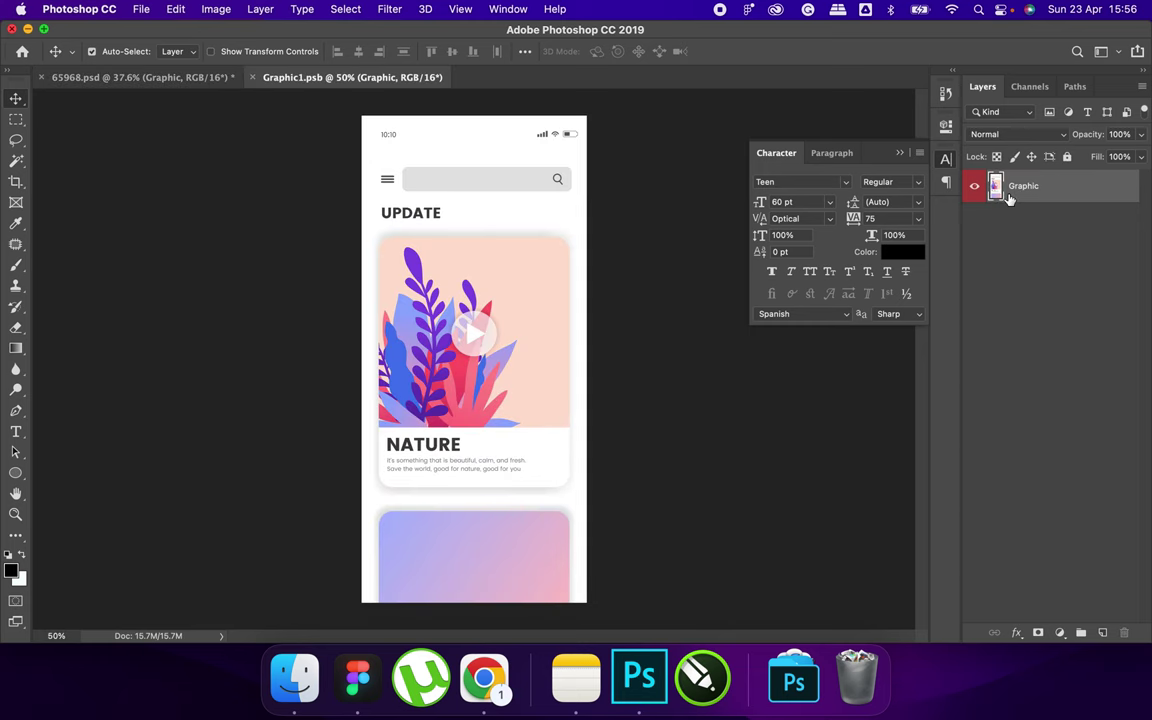
# Step: Open Home.png from Finder's Recents with Adobe Photoshop CC 2019
pyautogui.click(311, 669)
pyautogui.click(311, 669)
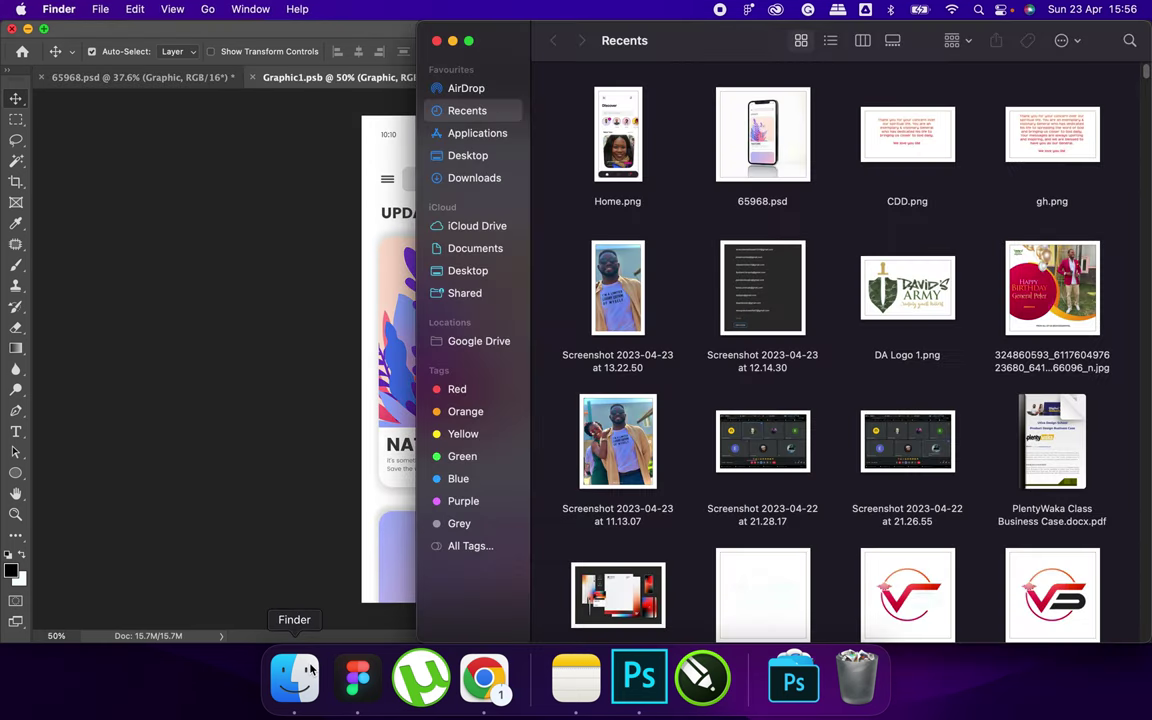
pyautogui.click(612, 140)
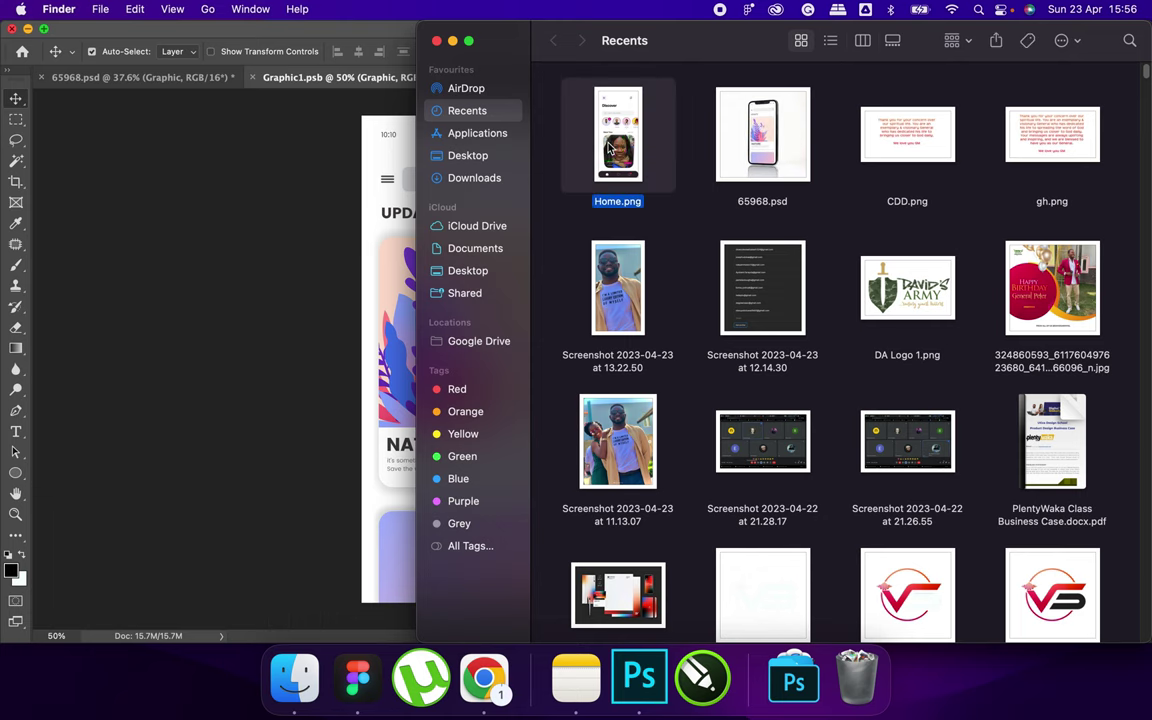
pyautogui.rightClick(610, 147)
pyautogui.moveTo(723, 169)
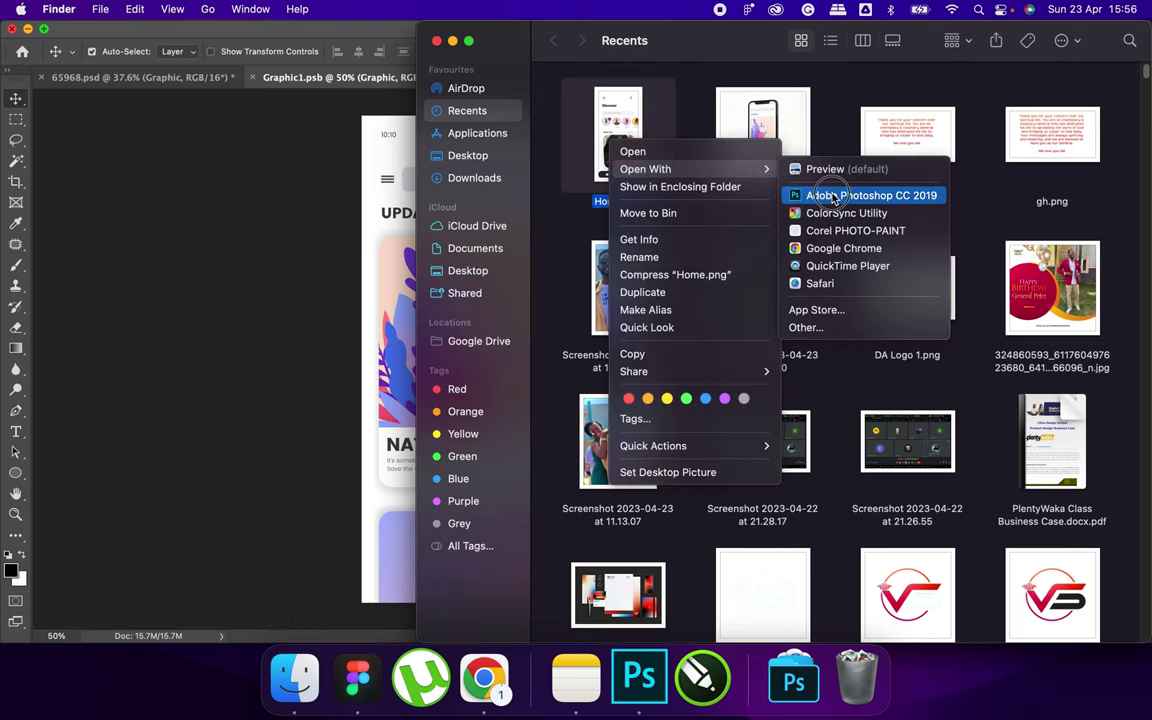
pyautogui.click(833, 196)
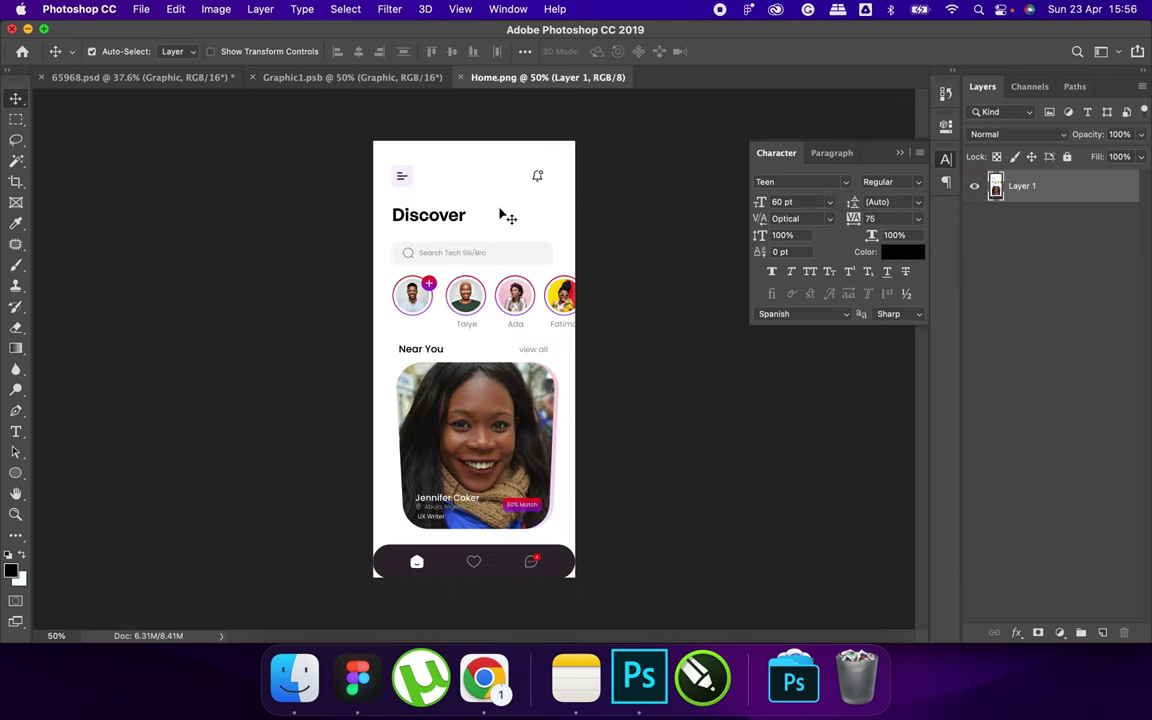
# Step: Place Home.png in Graphic1.psb, scale it to 111.6% to fill the frame, and save
pyautogui.moveTo(507, 263); pyautogui.dragTo(485, 296)
pyautogui.click(597, 289)
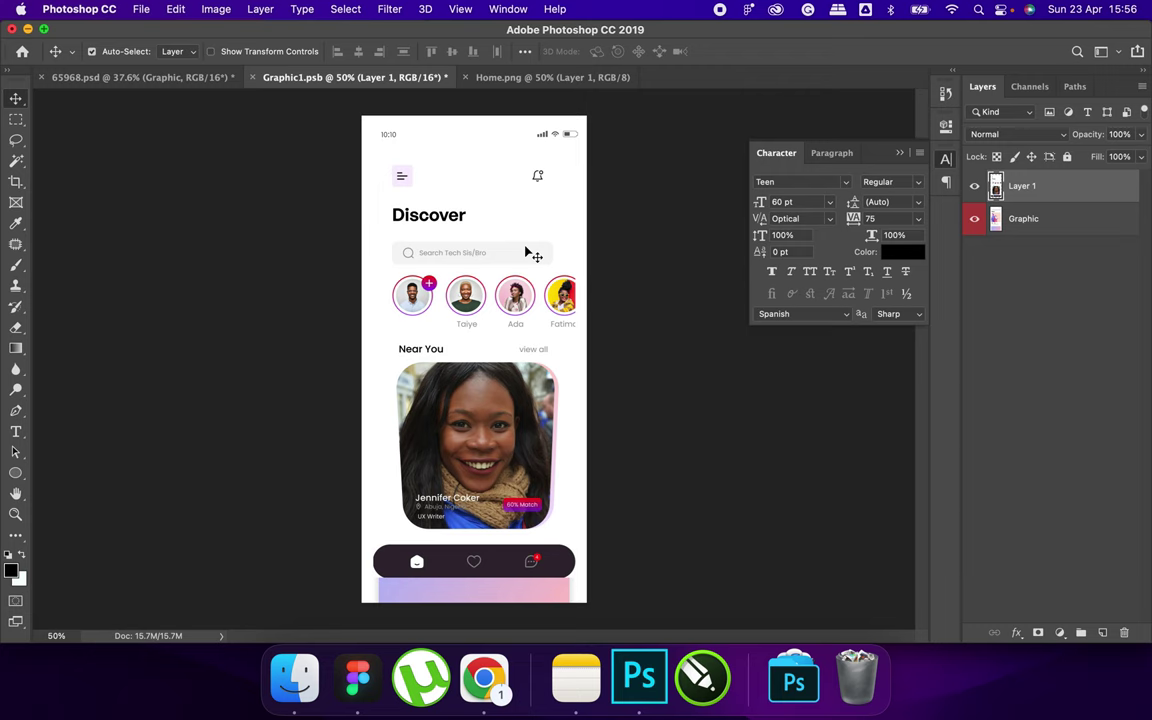
pyautogui.press('super+t')
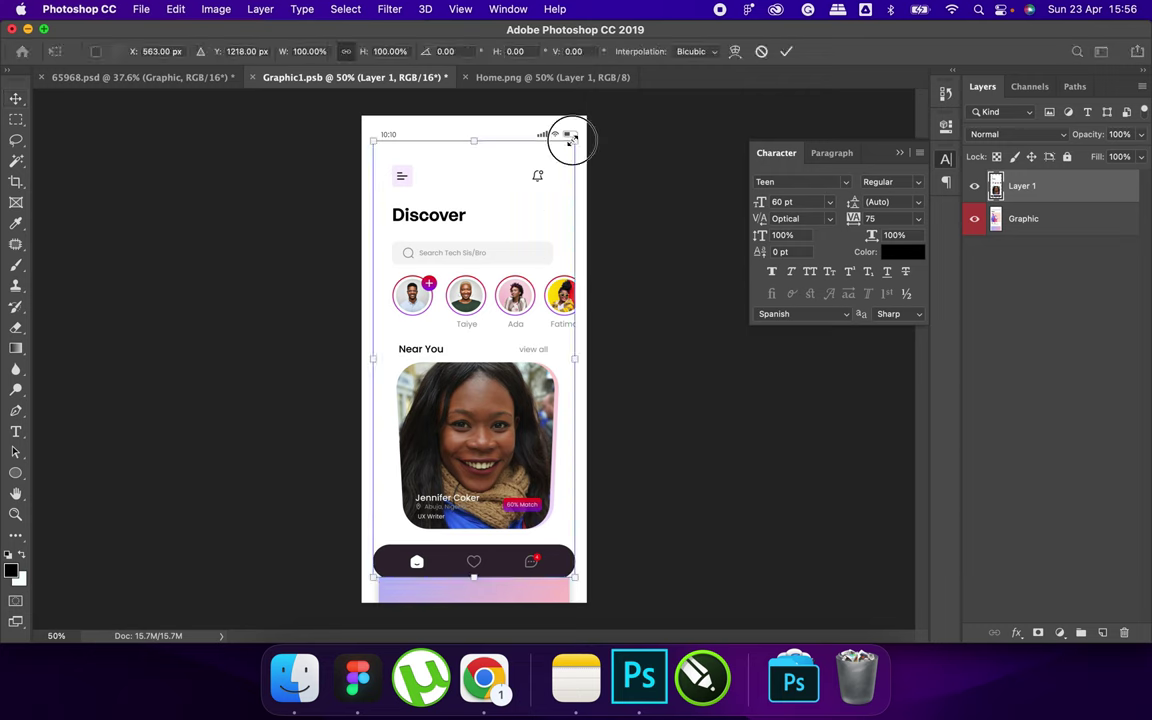
pyautogui.moveTo(570, 140); pyautogui.dragTo(585, 116)
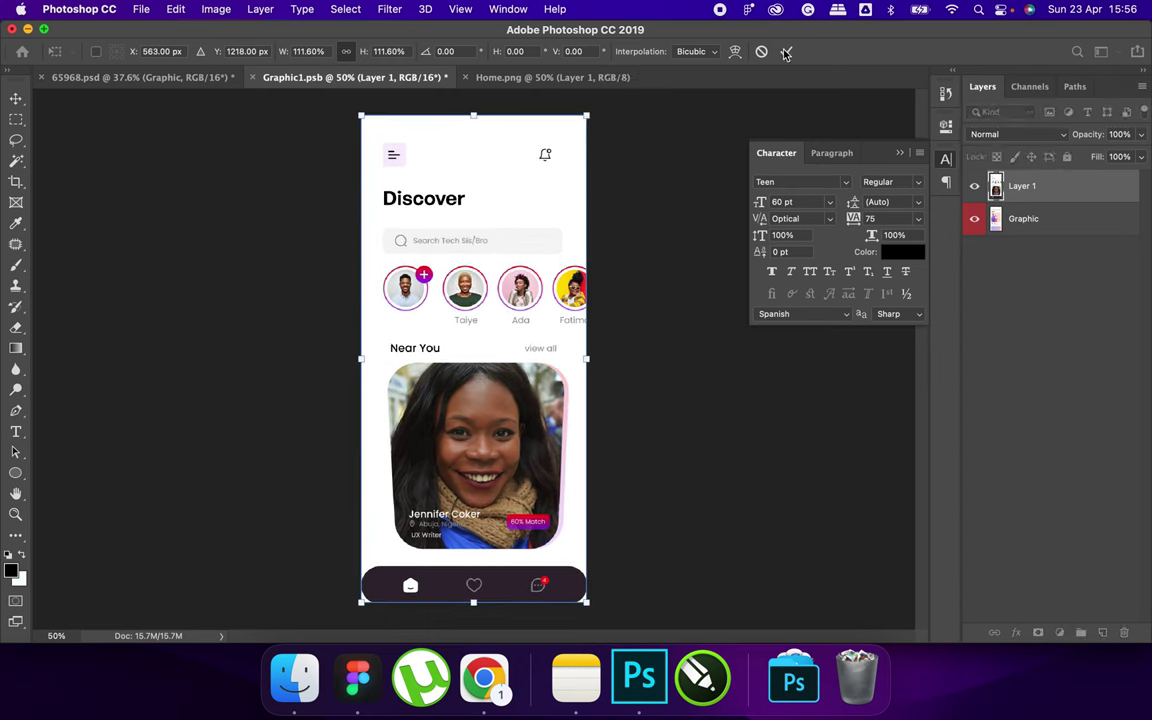
pyautogui.click(786, 52)
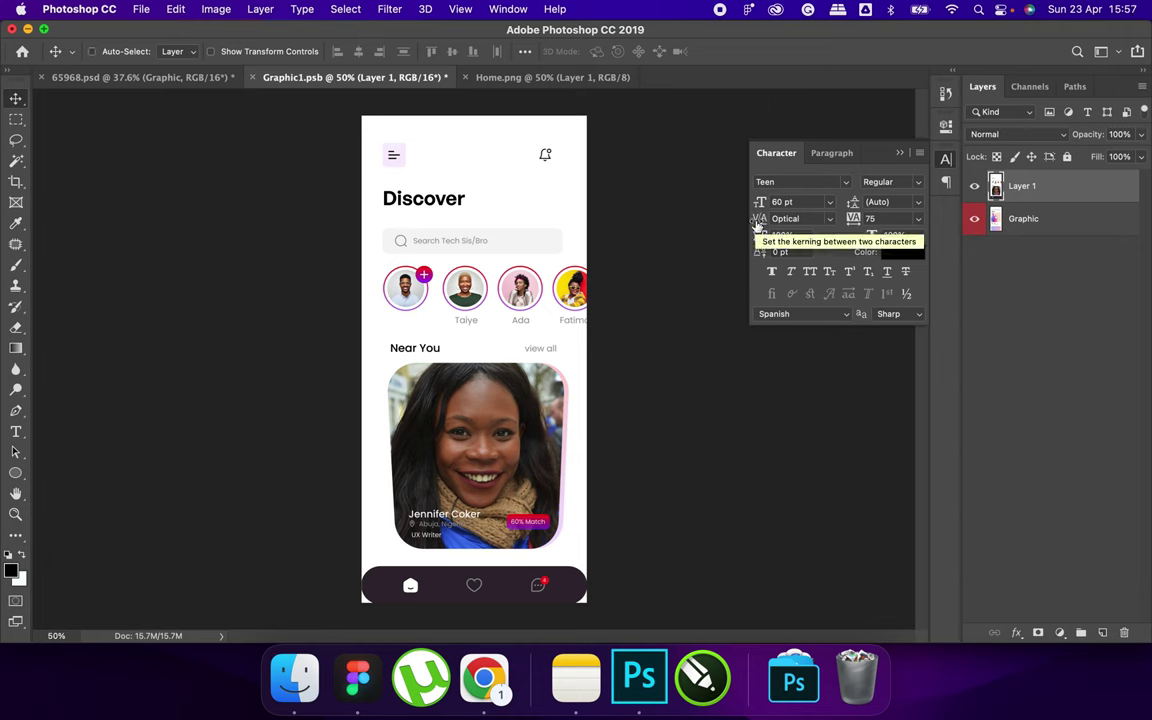
pyautogui.press('super+s')
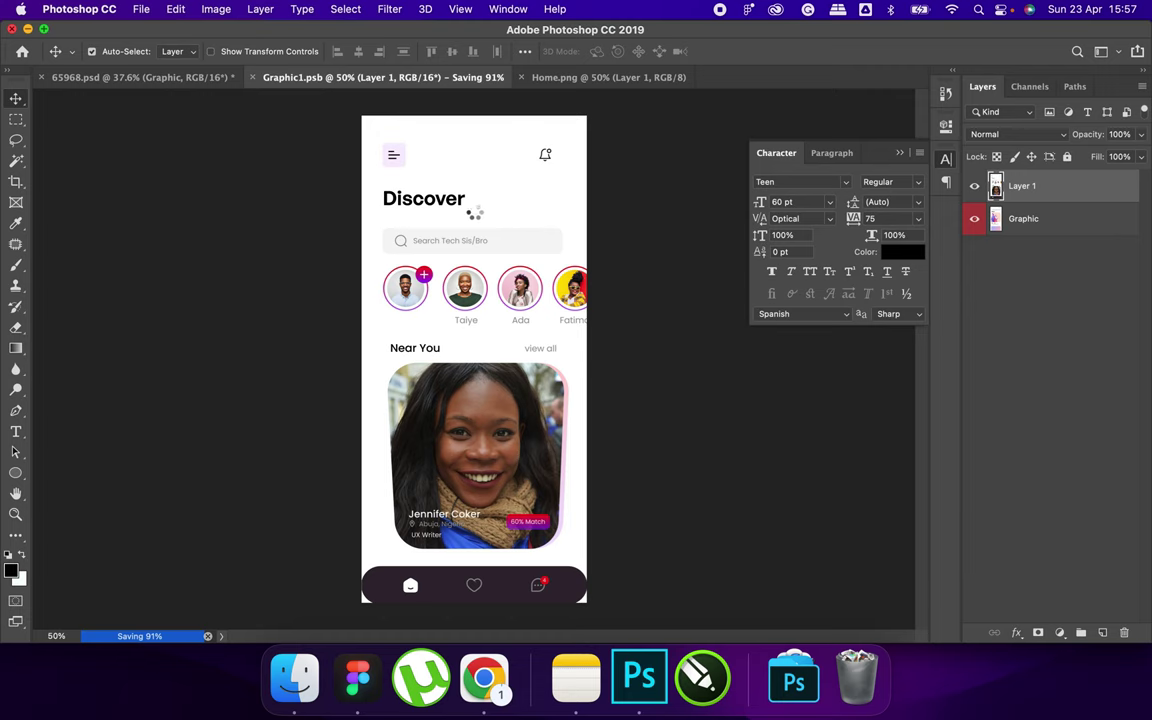
# Step: View the updated 65968.psd mockup, now showing the Discover screen on the iPhone
pyautogui.click(166, 86)
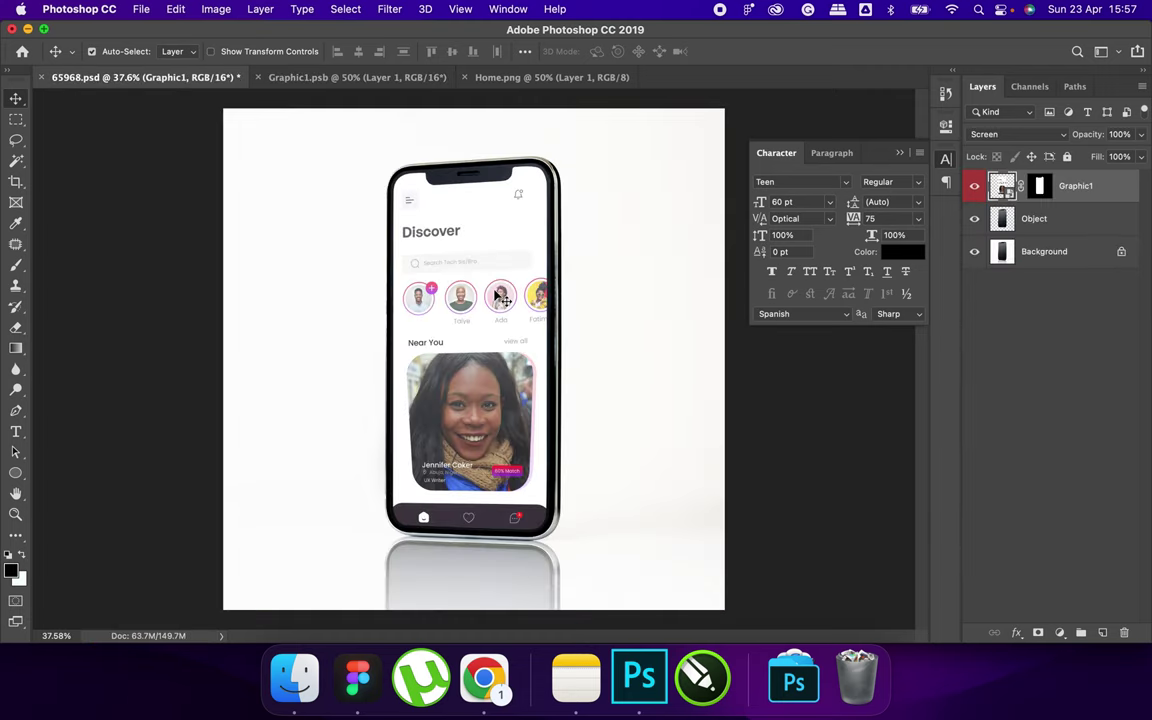
pyautogui.scroll(5, 503, 298)
pyautogui.scroll(-3, 503, 298)
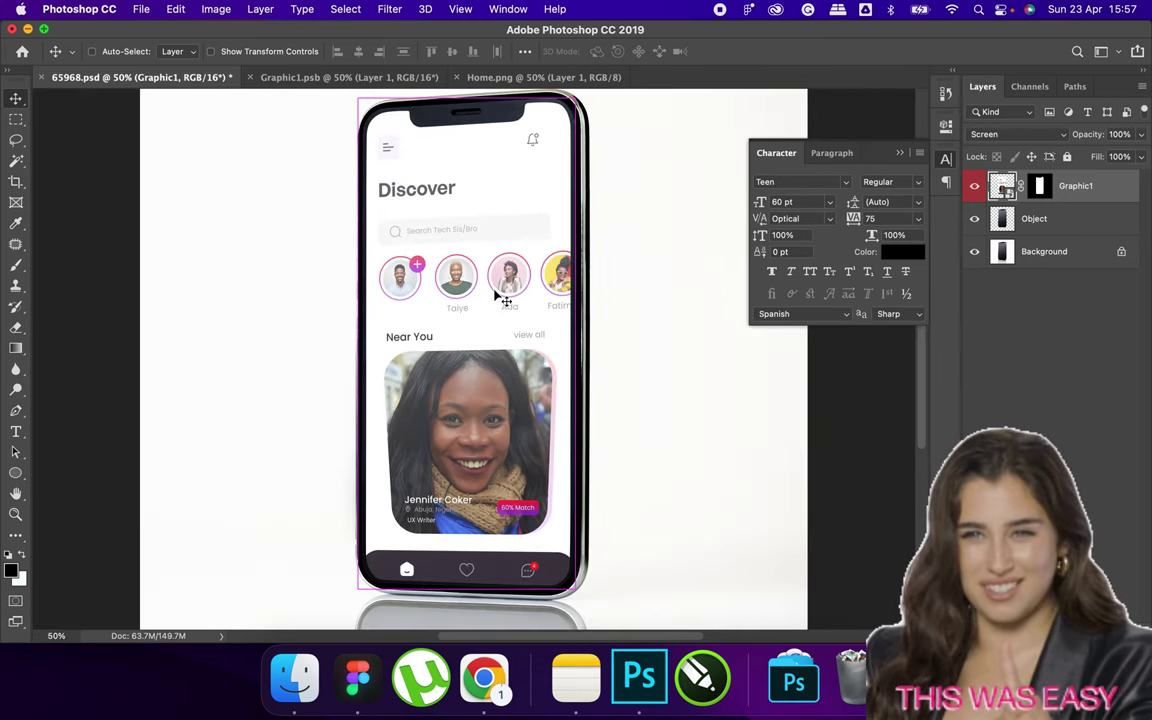
pyautogui.scroll(-2, 503, 298)
pyautogui.press('super')
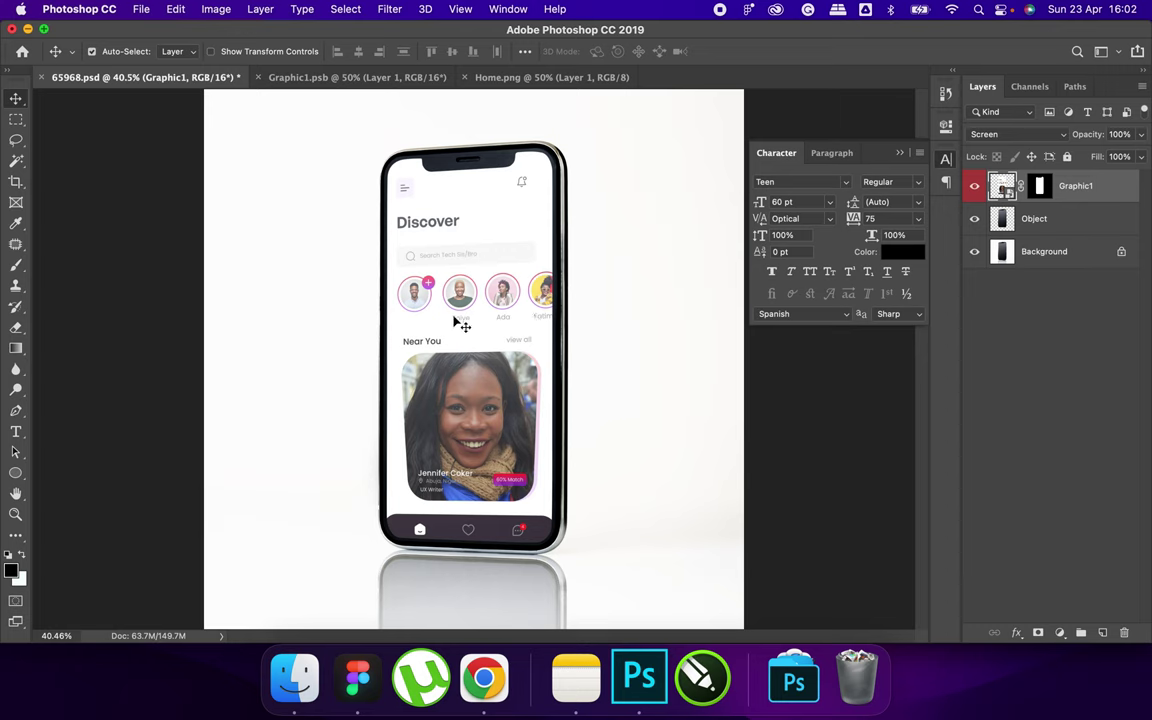
# Step: Open Save for Web (Legacy) for the mockup and switch the format from GIF to JPEG
pyautogui.click(141, 10)
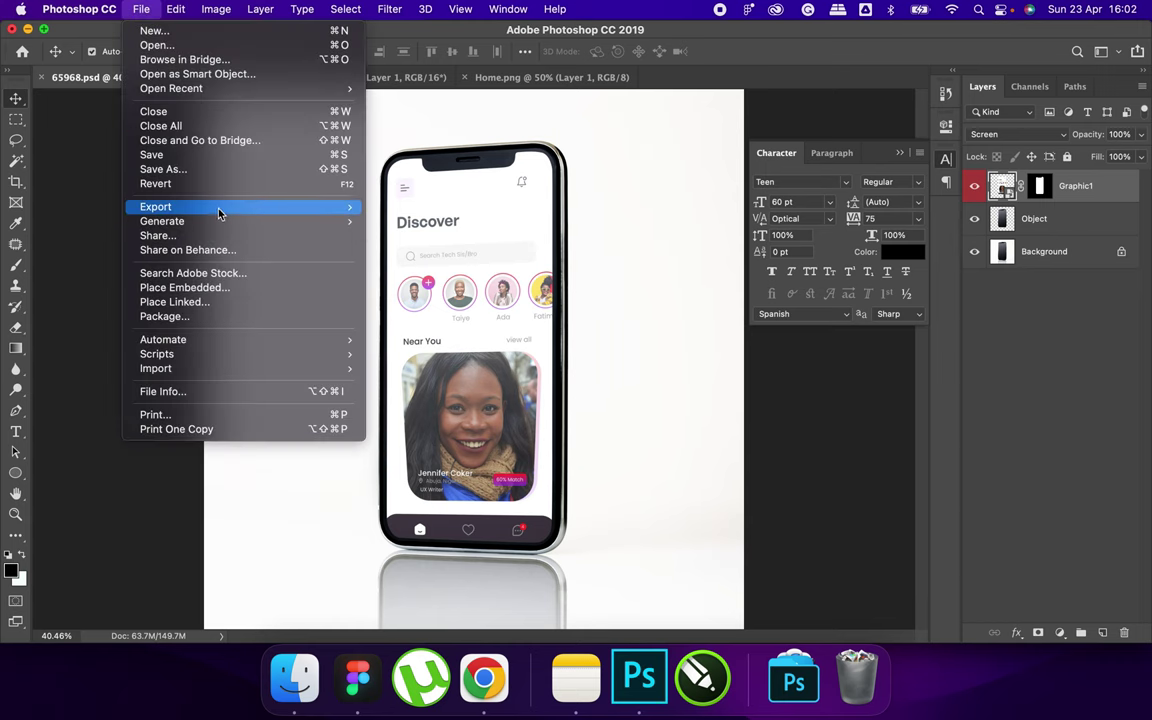
pyautogui.moveTo(218, 207)
pyautogui.click(453, 268)
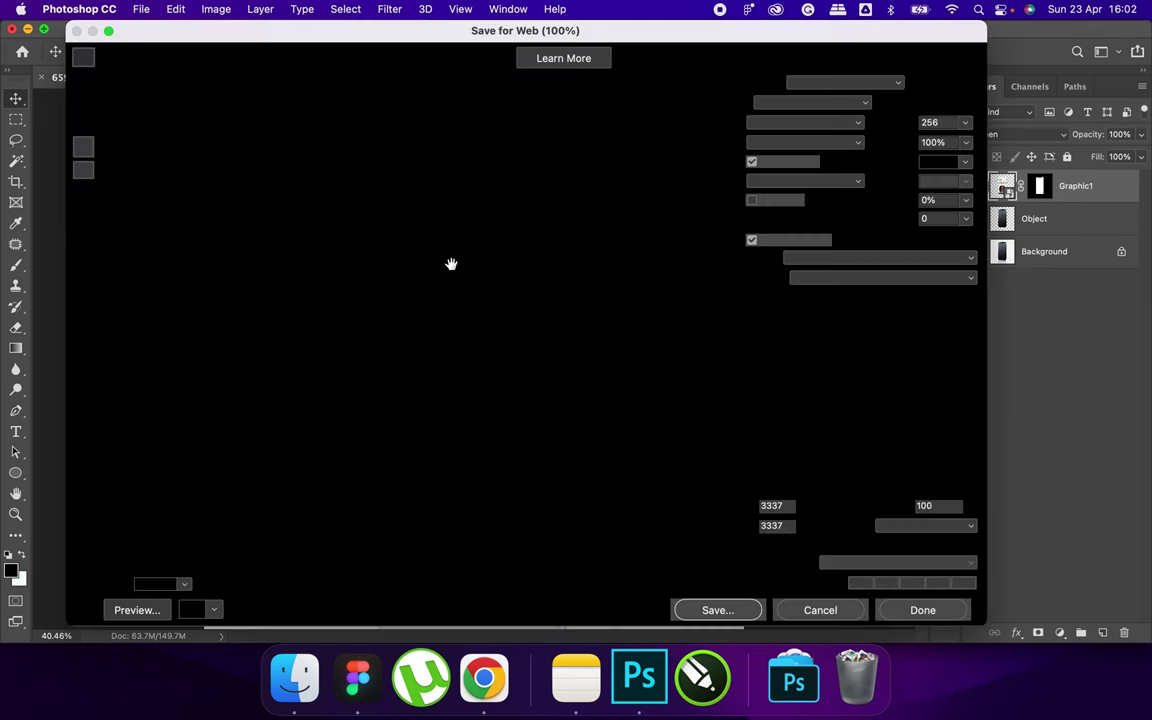
pyautogui.click(755, 104)
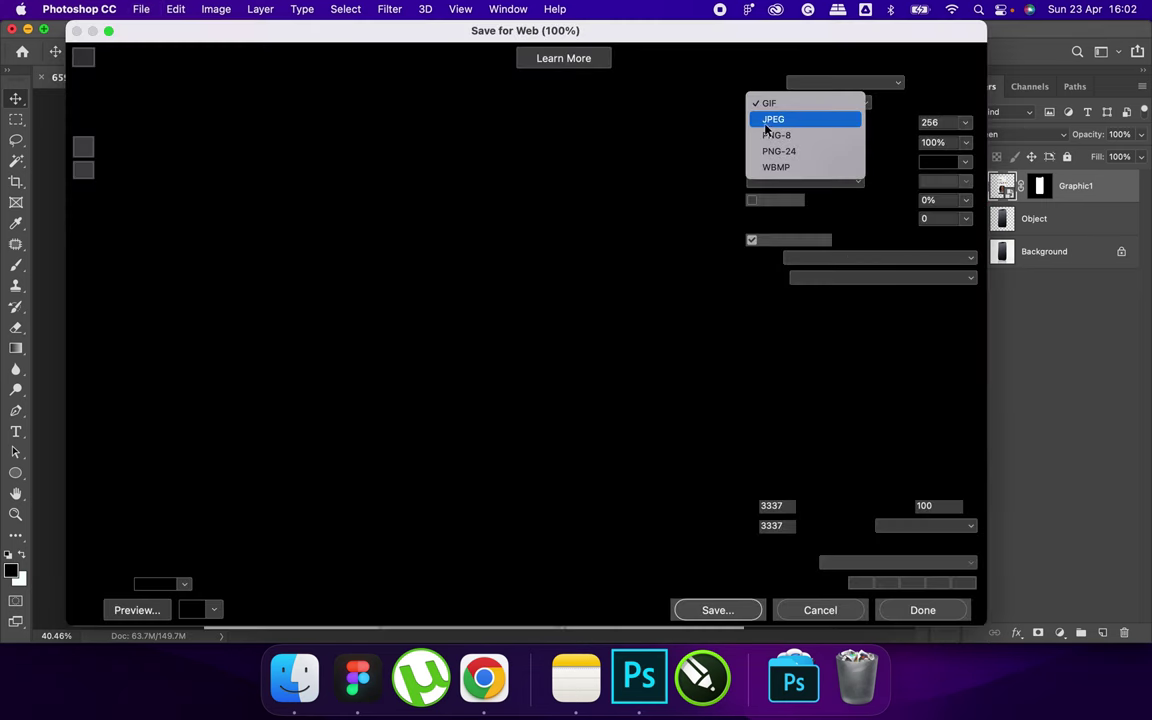
pyautogui.click(765, 119)
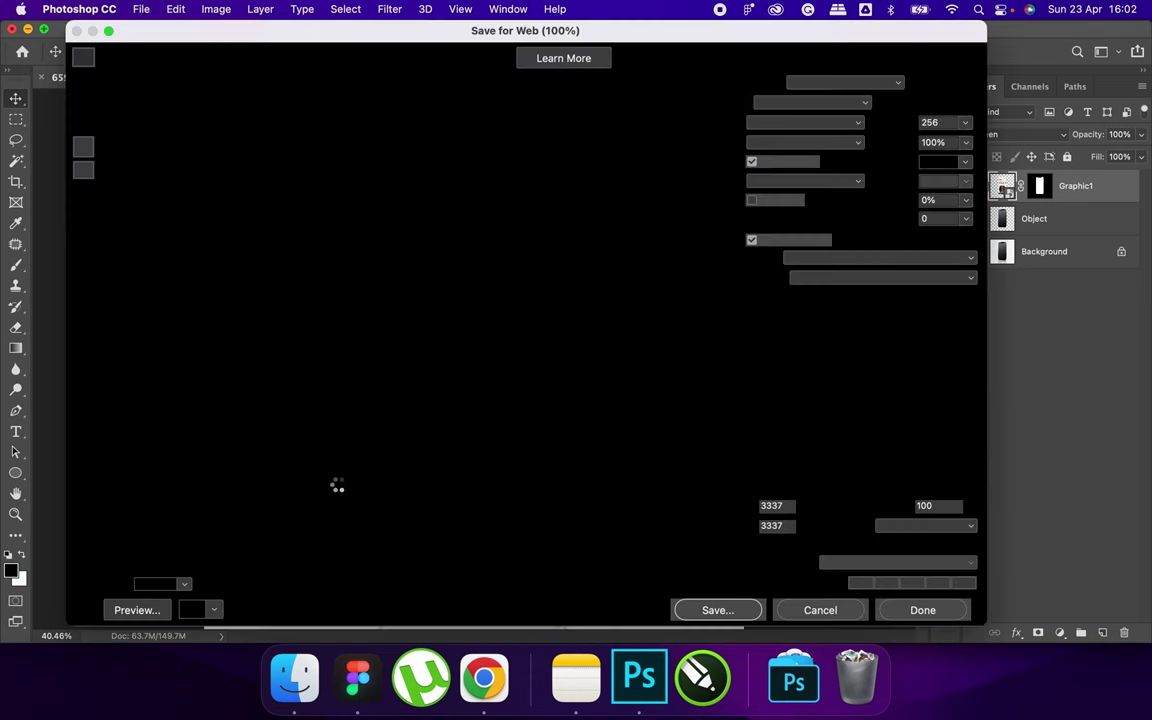
# Step: Preview the JPEG export in Chrome, save it to Downloads as ght.jpeg, and return to Photoshop
pyautogui.click(134, 610)
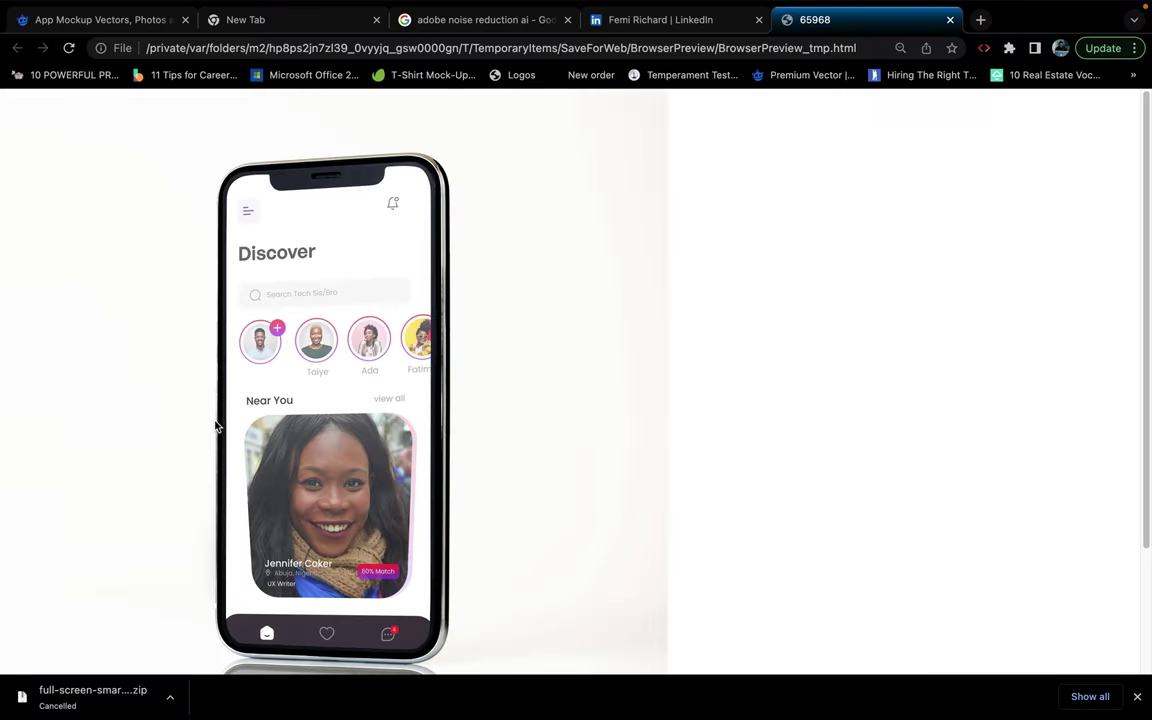
pyautogui.rightClick(229, 392)
pyautogui.click(275, 416)
pyautogui.write('gh')
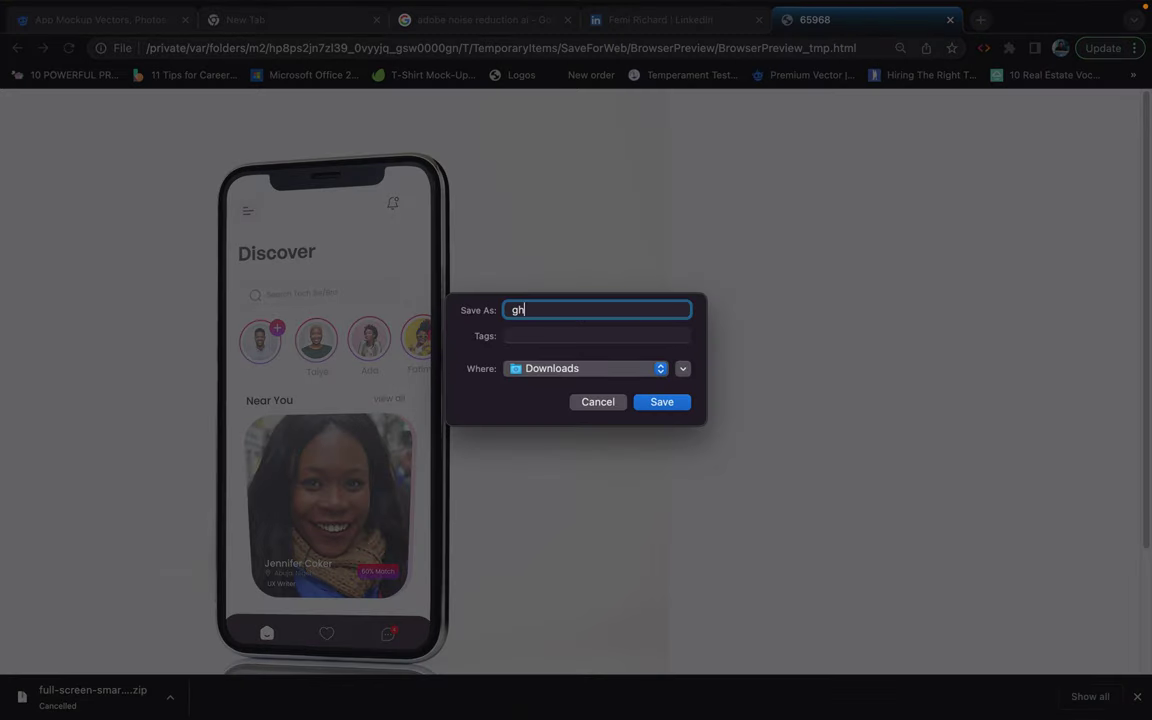
pyautogui.write('t')
pyautogui.press('Return')
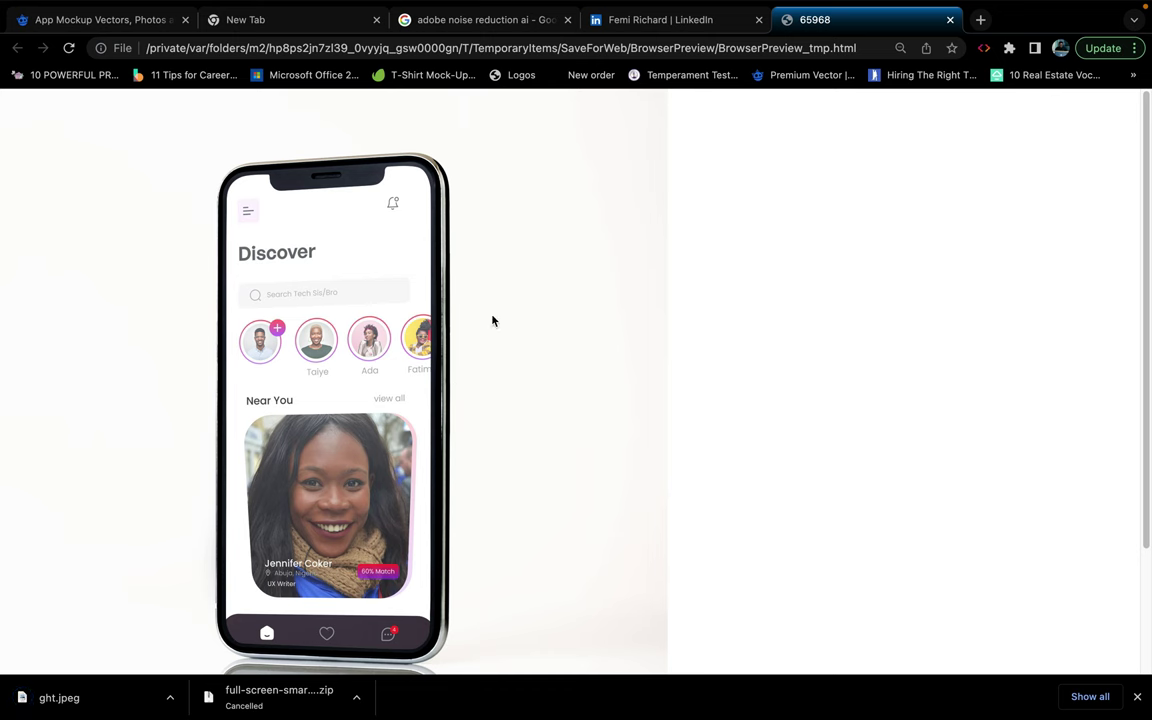
pyautogui.press('super+Tab')
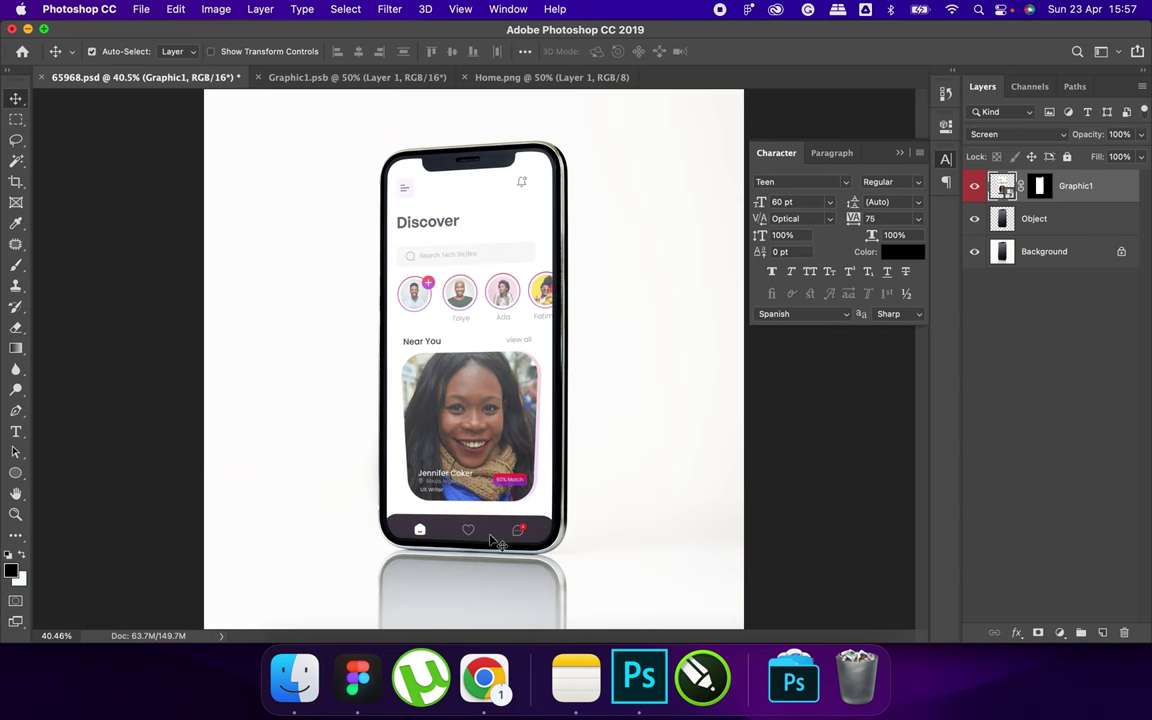
# Step: Return Chrome to Freepik's app mockup search results and browse the smartphone mockup thumbnails
pyautogui.click(484, 672)
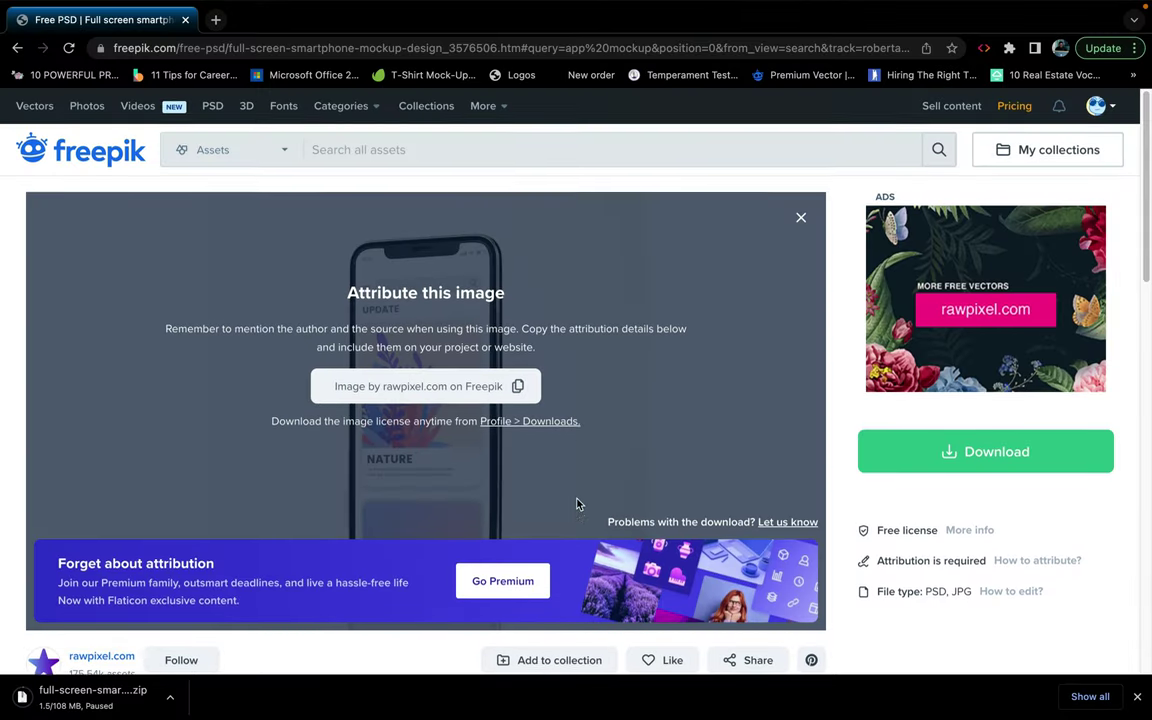
pyautogui.scroll(-6, 578, 504)
pyautogui.scroll(-4, 578, 504)
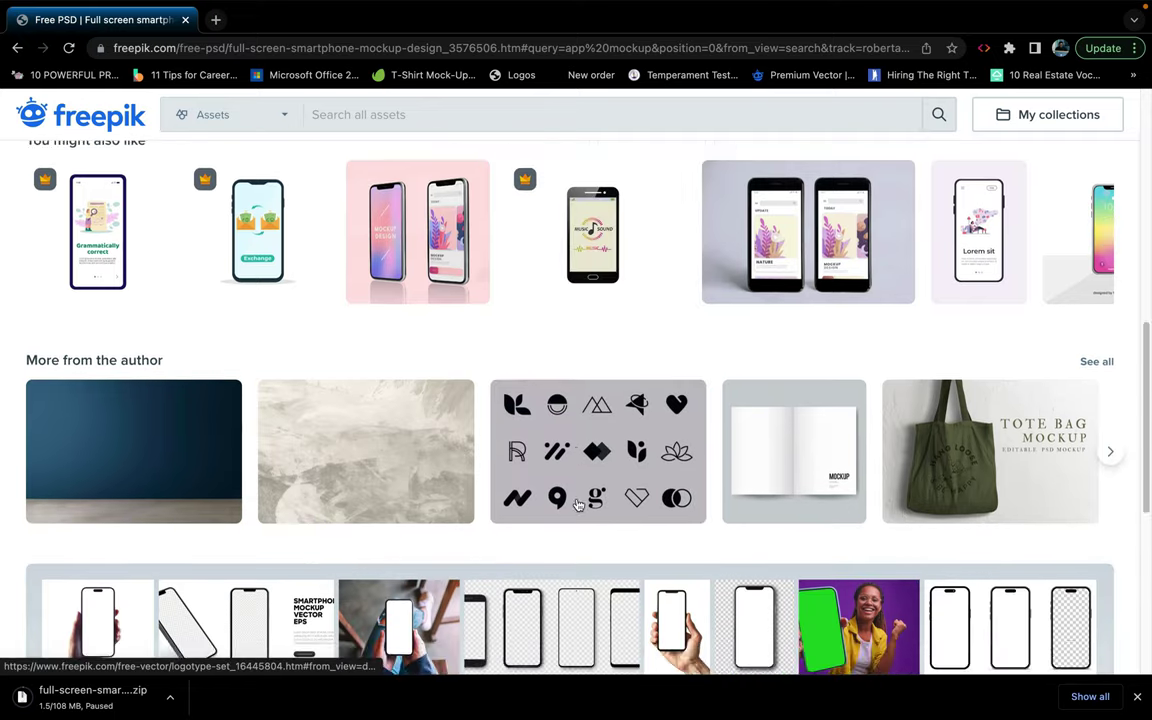
pyautogui.scroll(10, 578, 504)
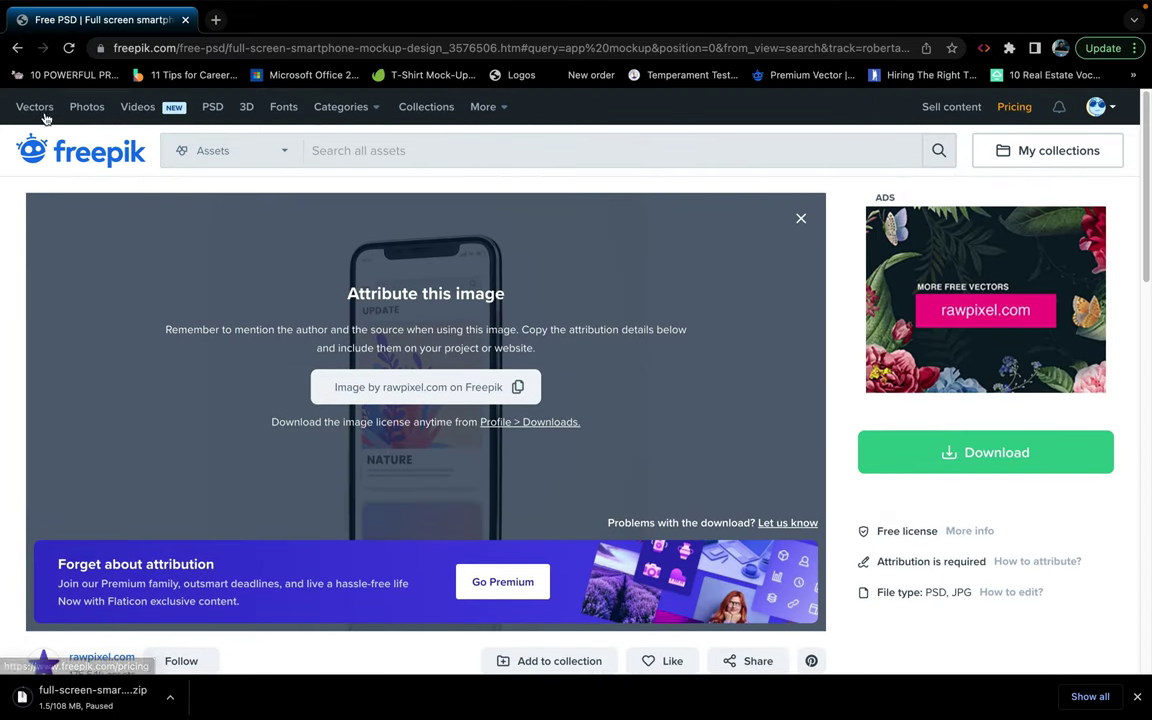
pyautogui.click(16, 50)
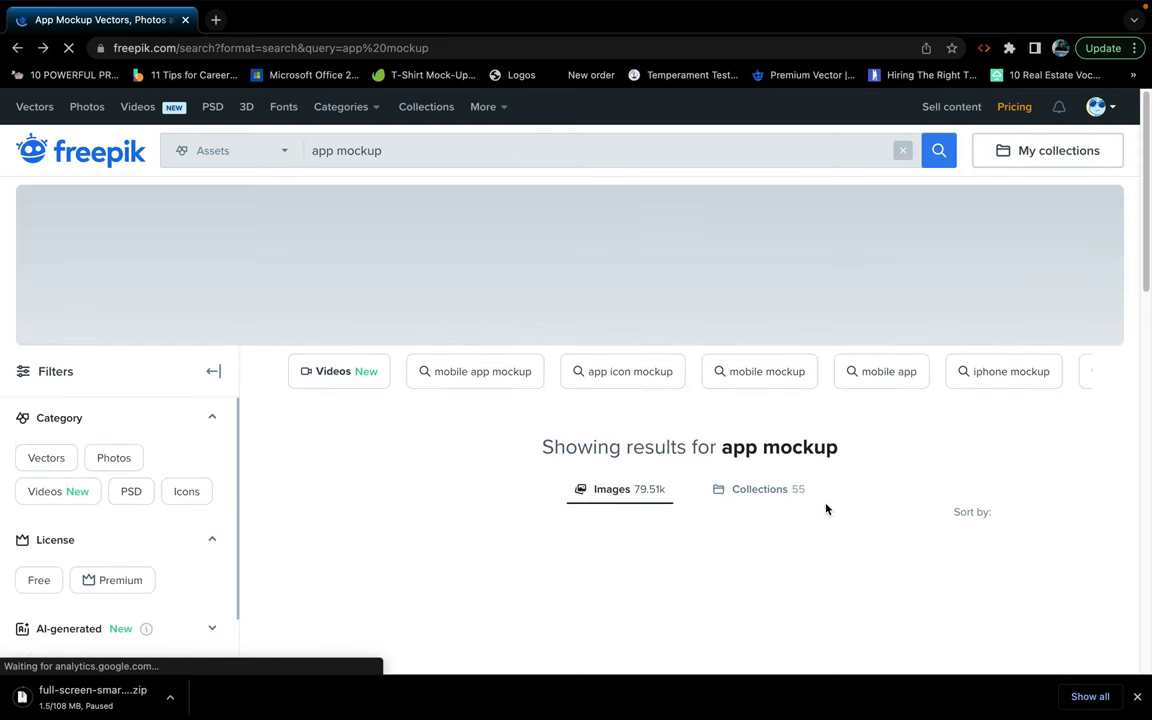
pyautogui.scroll(-3, 826, 510)
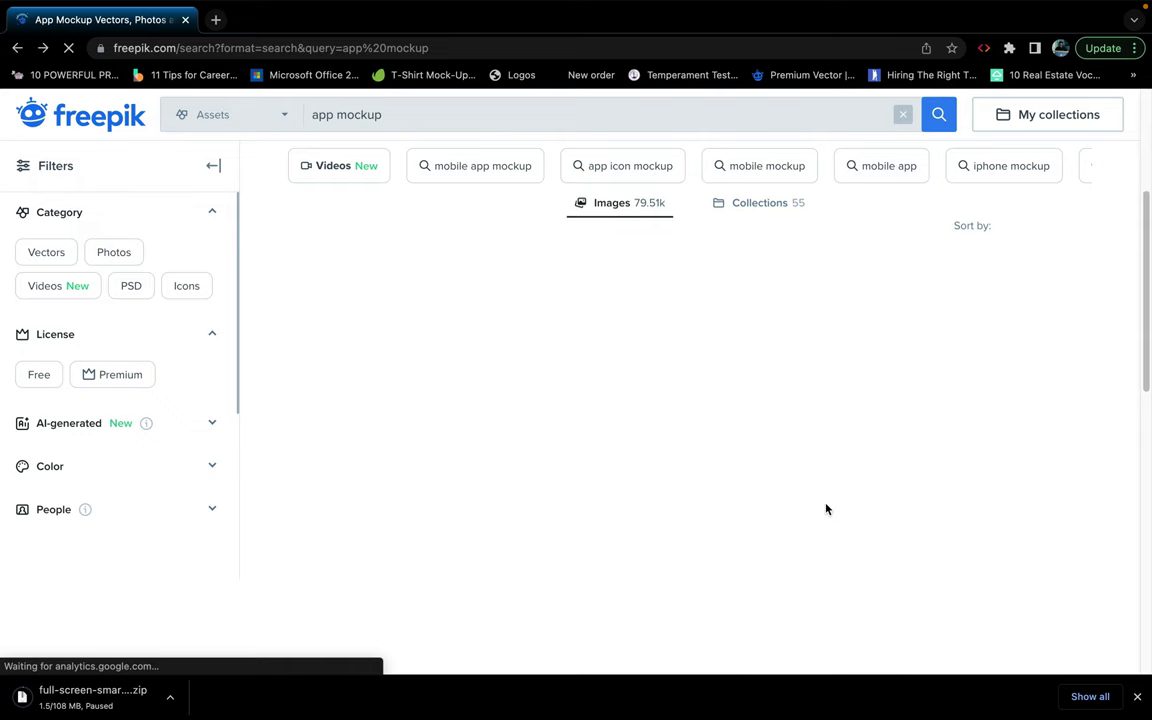
pyautogui.scroll(-2, 826, 510)
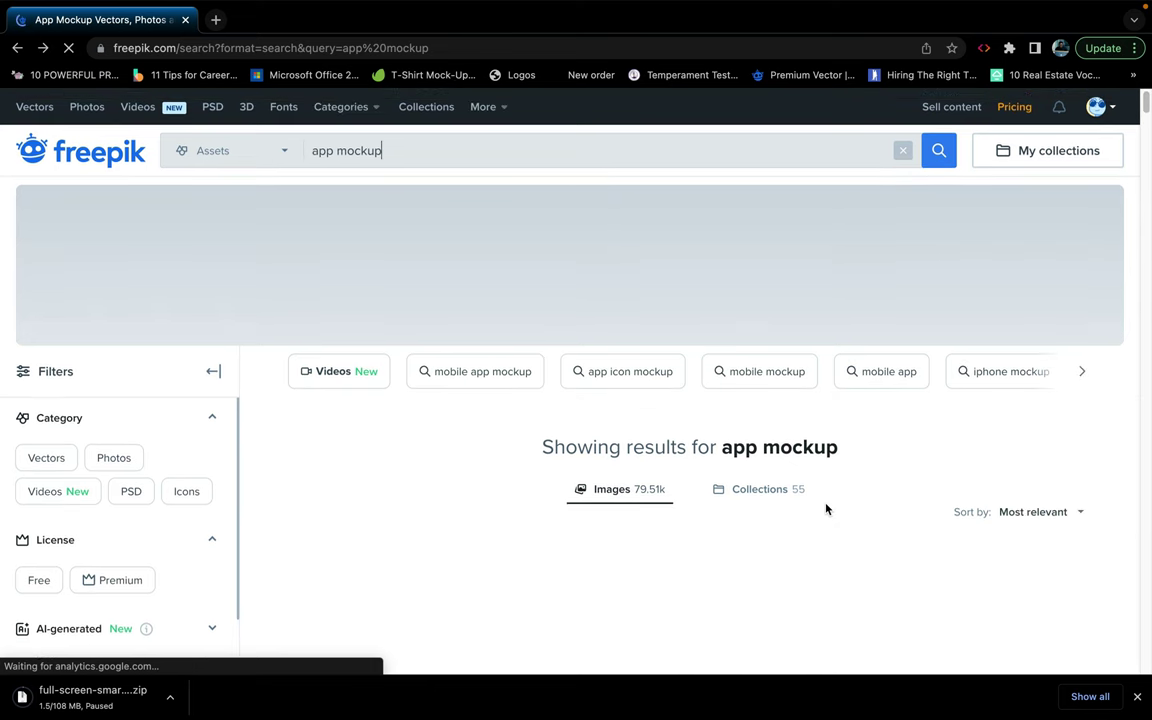
pyautogui.scroll(-1, 826, 509)
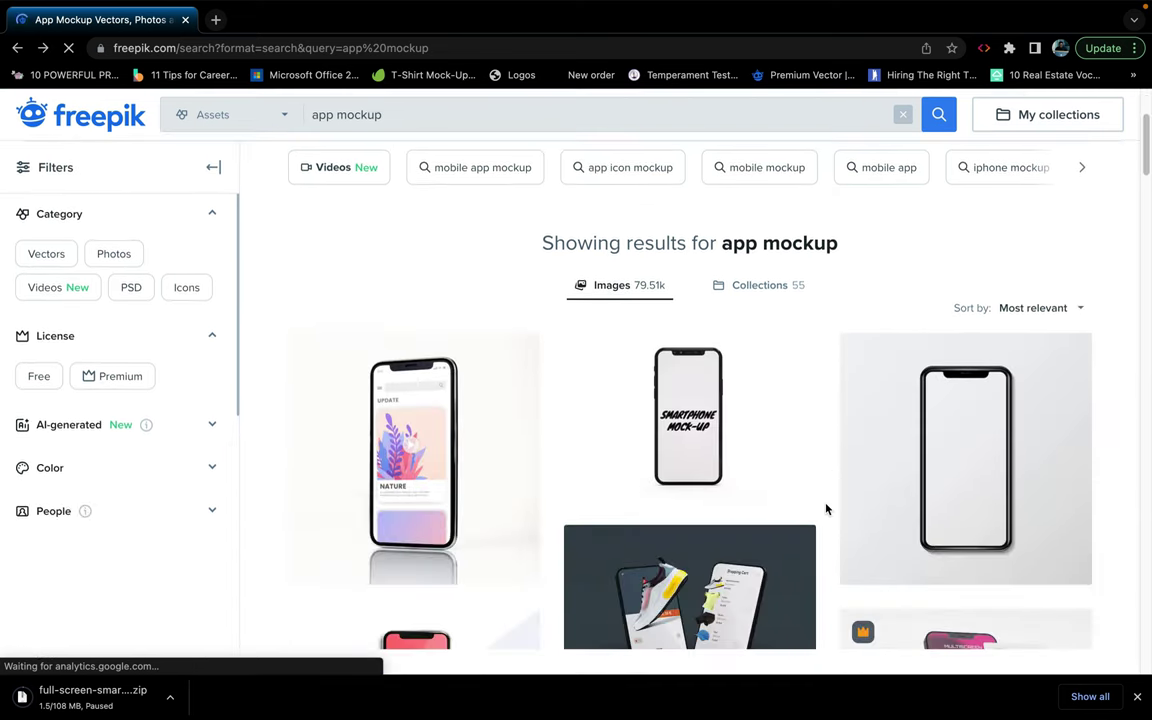